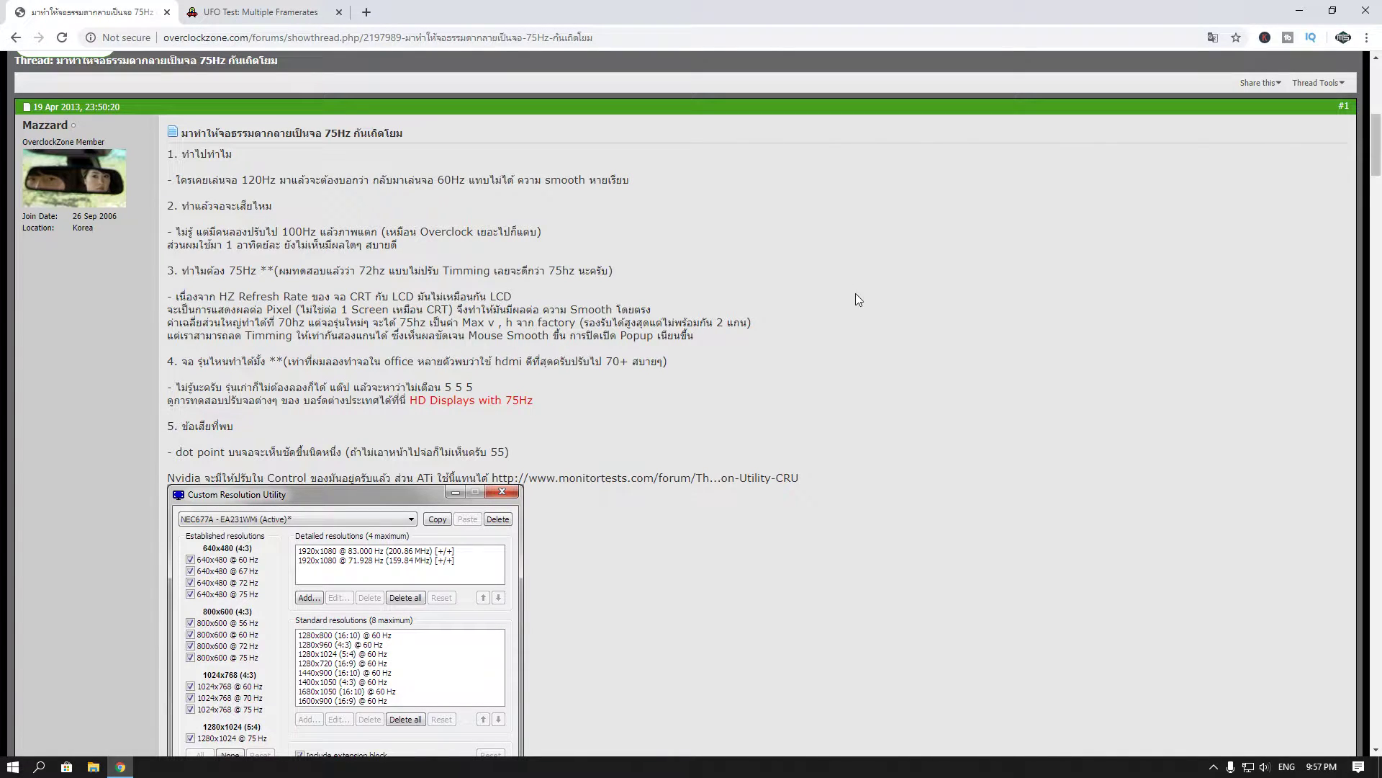
scroll(790, 281, "down", 1)
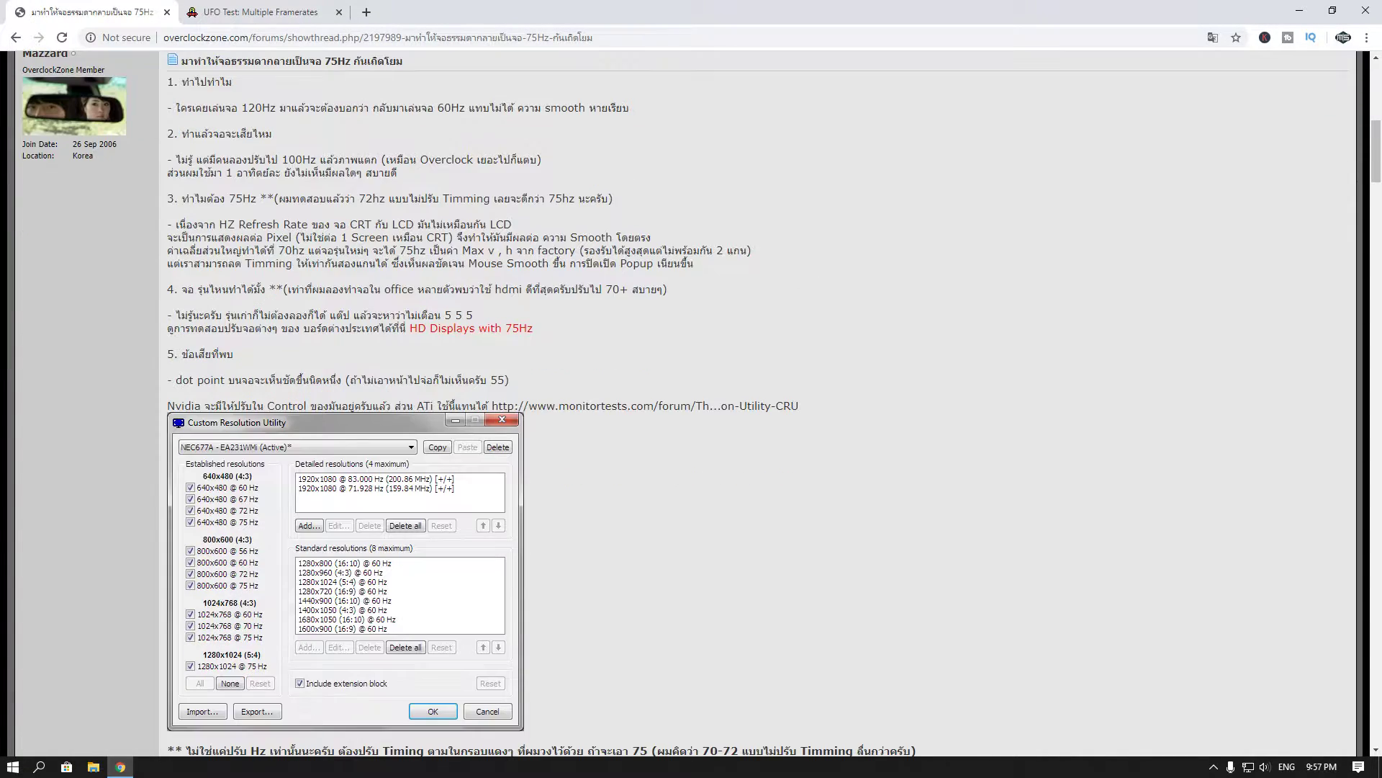
key("super+d")
left_click(131, 768)
left_click_drag(495, 289, 557, 290)
left_click(519, 290)
double_click(216, 358)
left_click(202, 371)
left_click_drag(177, 380, 238, 380)
left_click(230, 379)
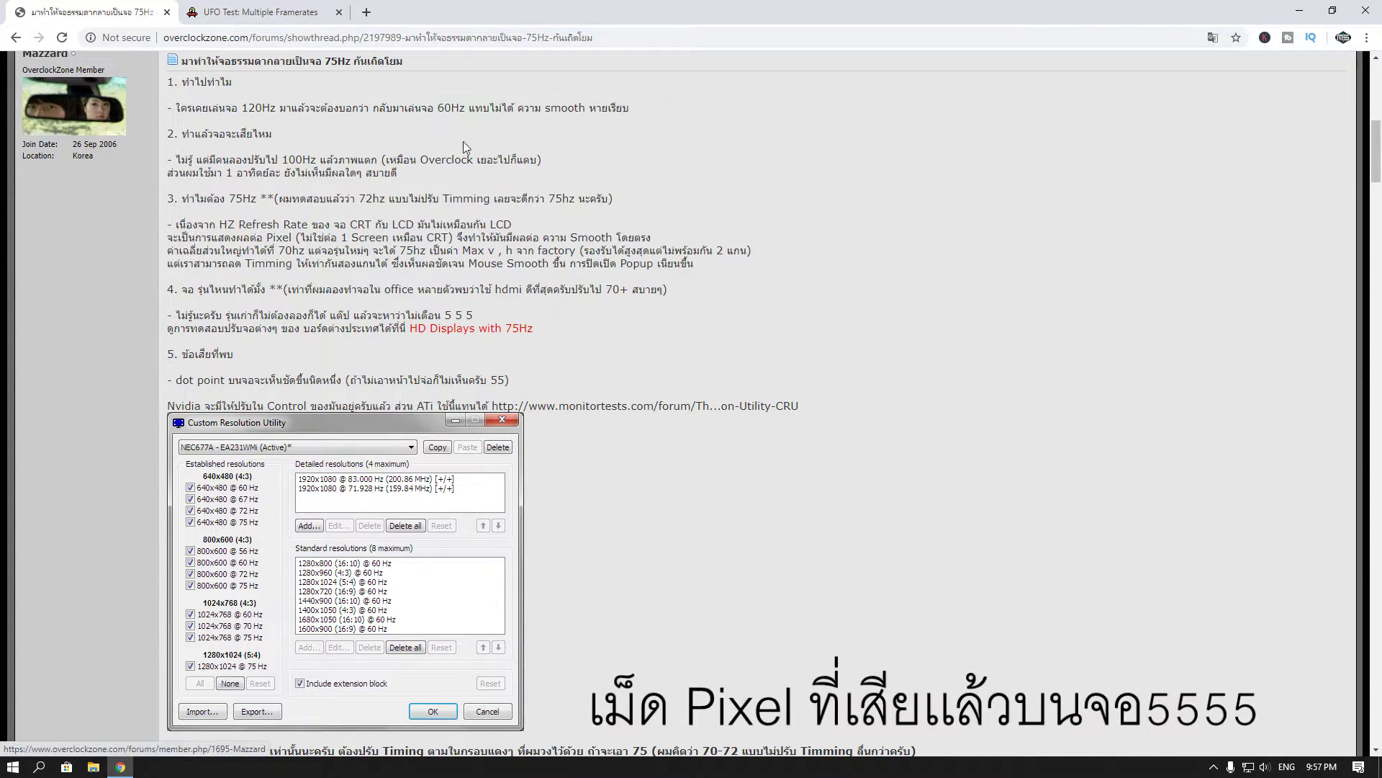
- Read the forum post's note about Nvidia and ATi, and view the linked Custom Resolution Utility download page
scroll(248, 414, "down", 2)
left_click_drag(167, 263, 365, 260)
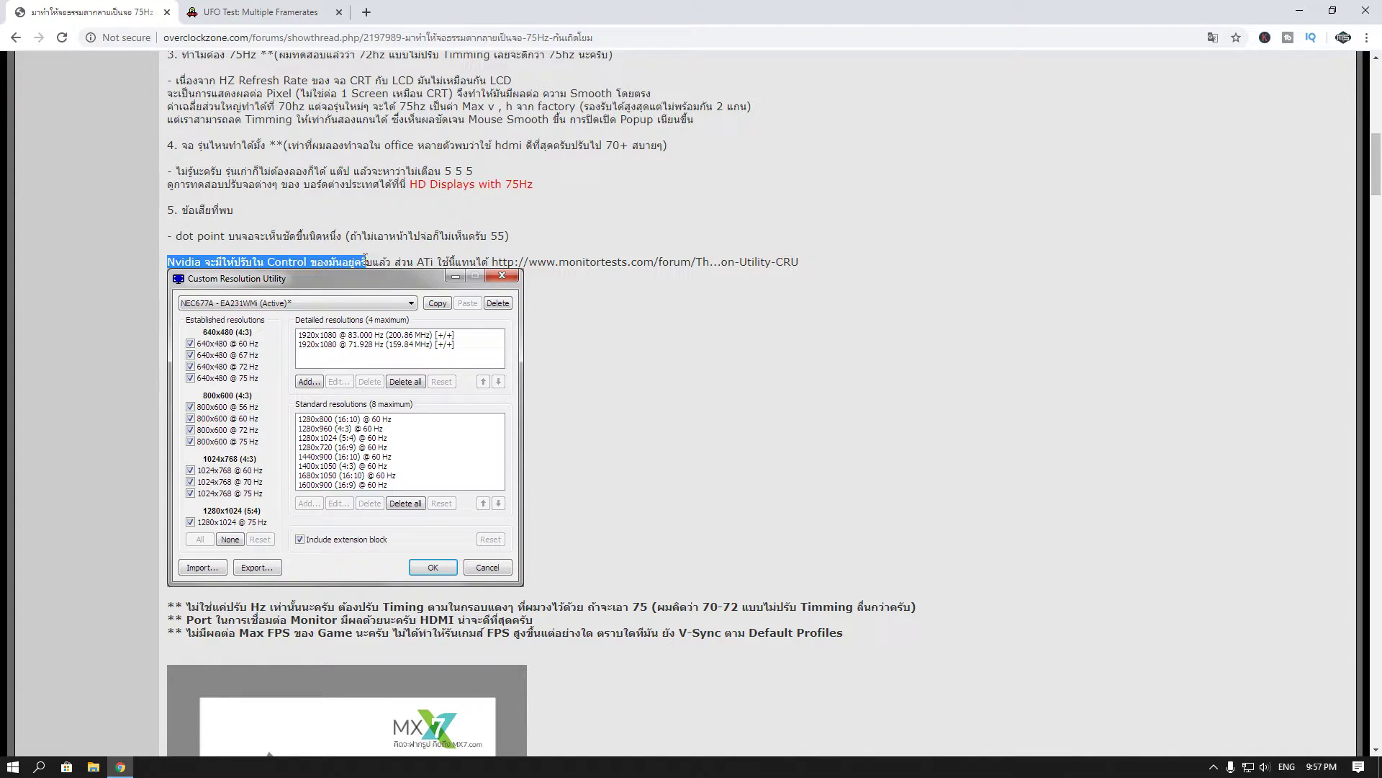
left_click(313, 265)
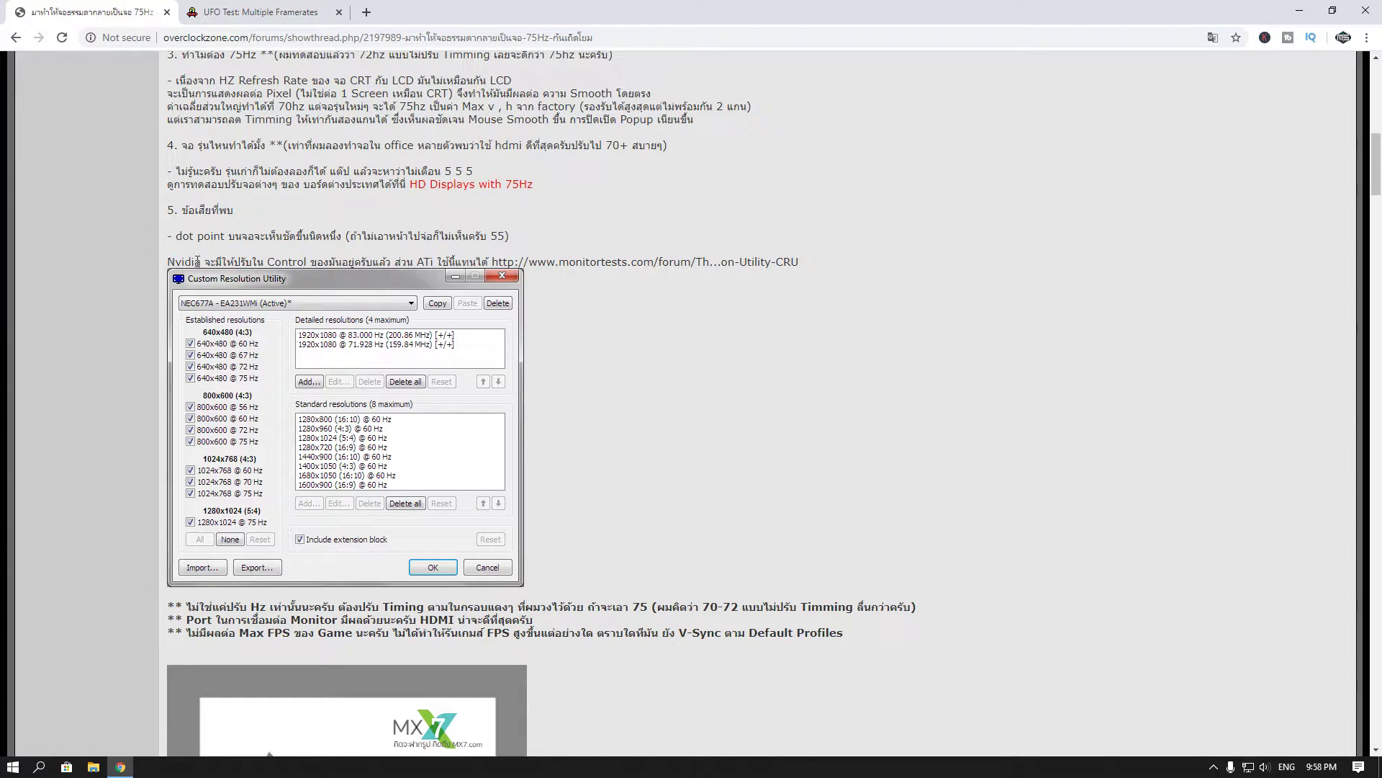
scroll(537, 325, "down", 1)
scroll(555, 302, "up", 1)
left_click(573, 265)
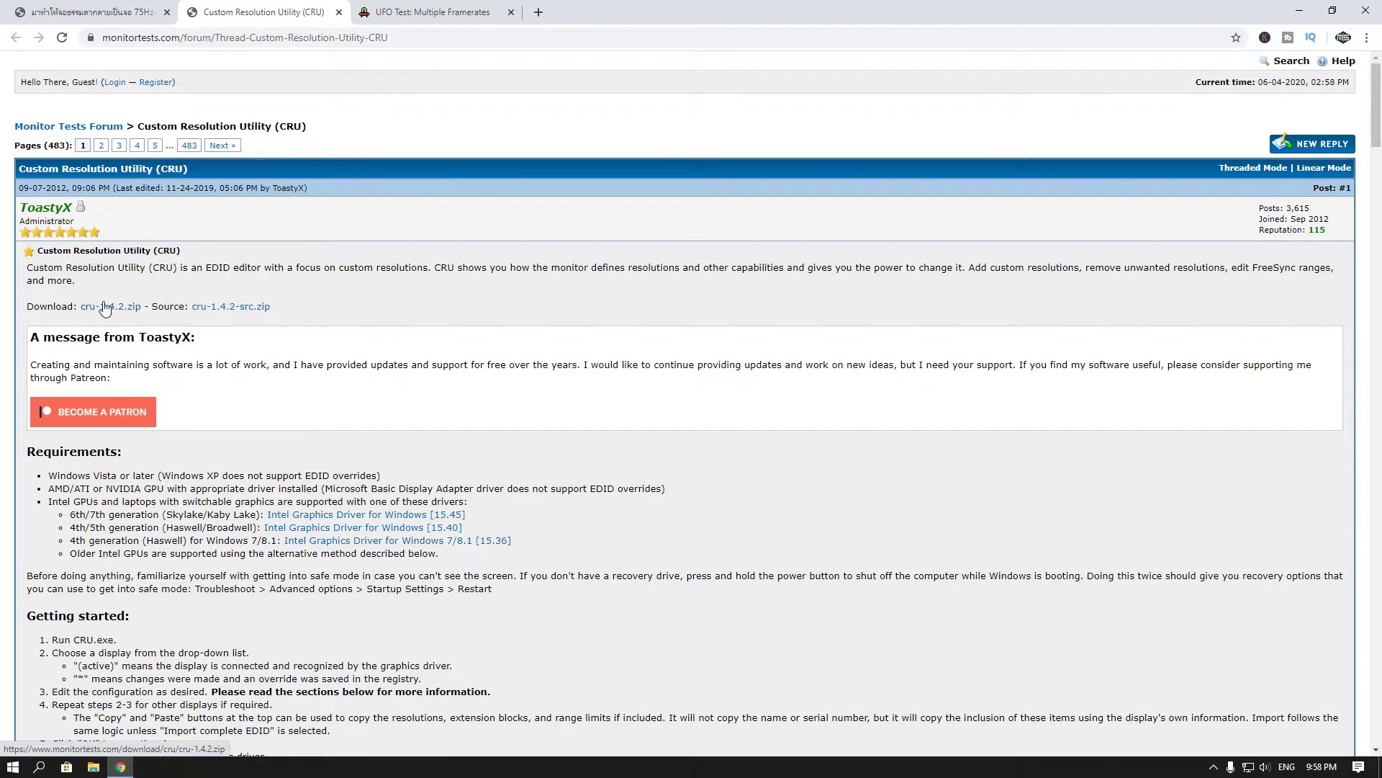
left_click(339, 13)
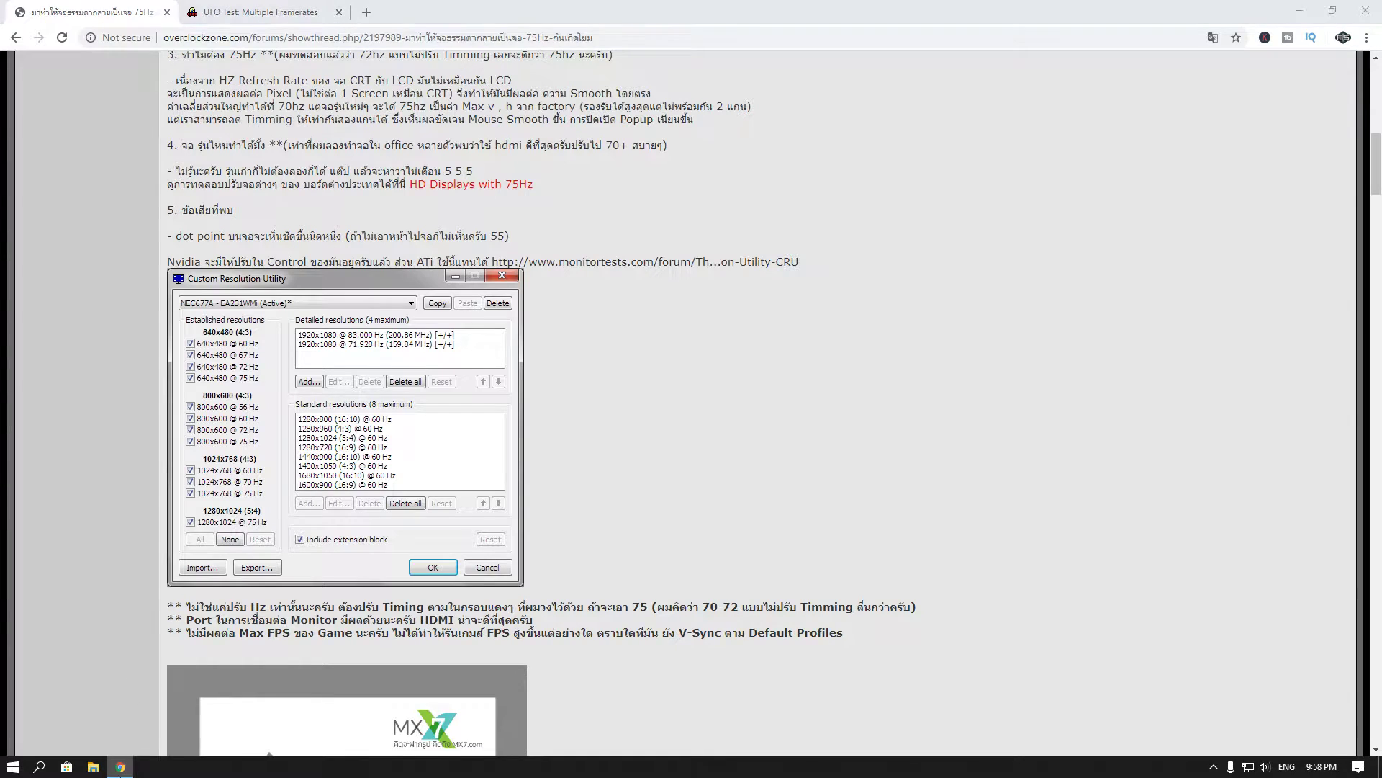
- Switch to the desktop and open the cru-1.4.2 folder
left_click(1300, 11)
left_click_drag(541, 232, 806, 508)
left_click_drag(469, 208, 922, 554)
double_click(669, 376)
left_click_drag(663, 469, 563, 335)
left_click_drag(617, 482, 617, 530)
- Return to the forum thread and read its notes on timing, monitor port and max FPS, including the pictures below
left_click(120, 767)
scroll(265, 494, "down", 2)
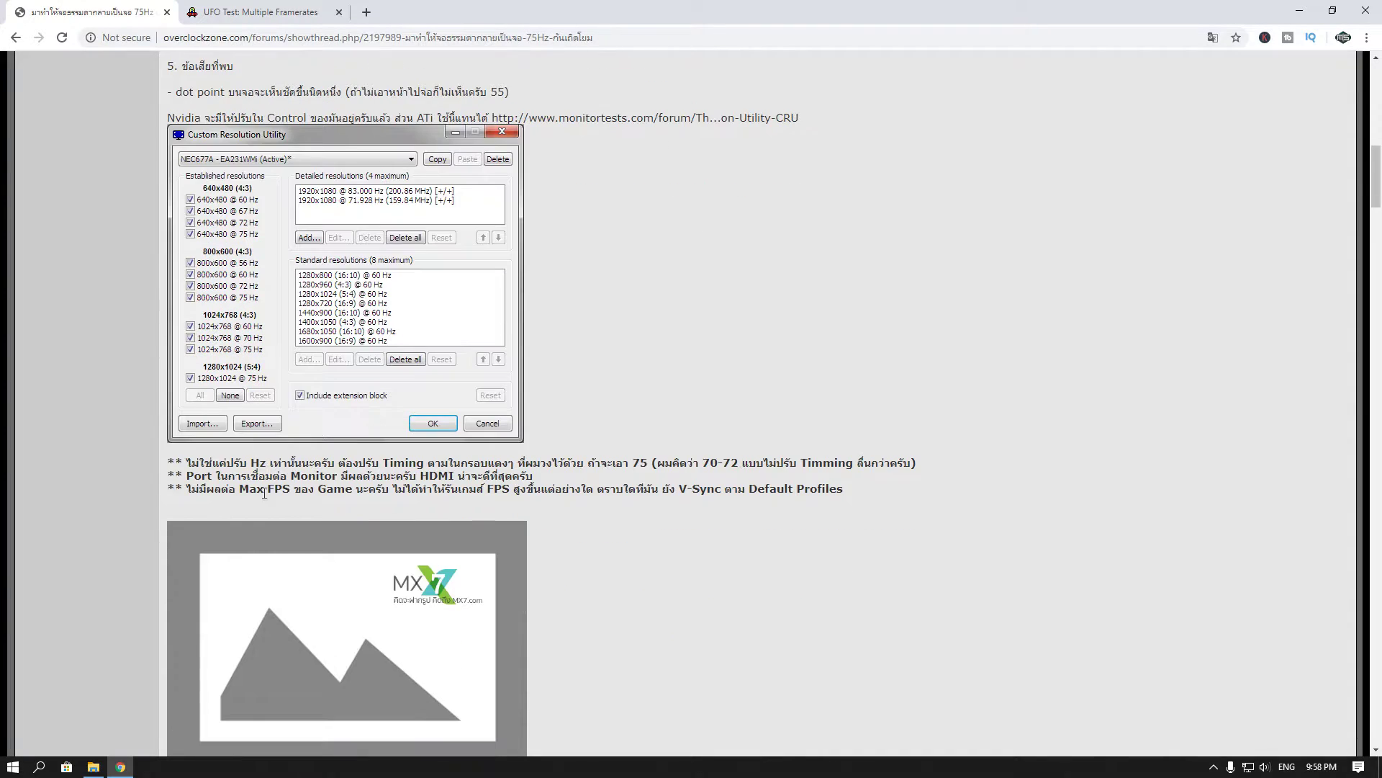
left_click_drag(185, 464, 996, 466)
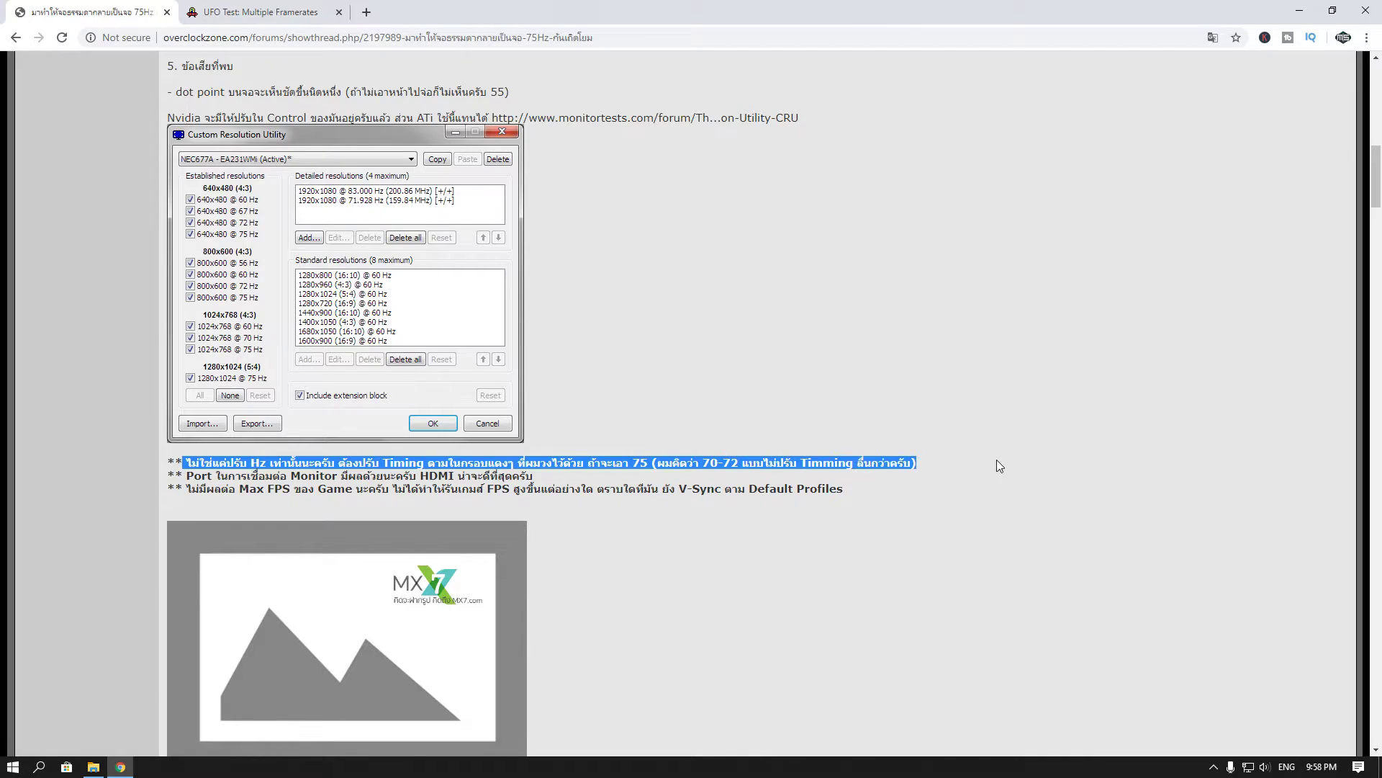
left_click(972, 466)
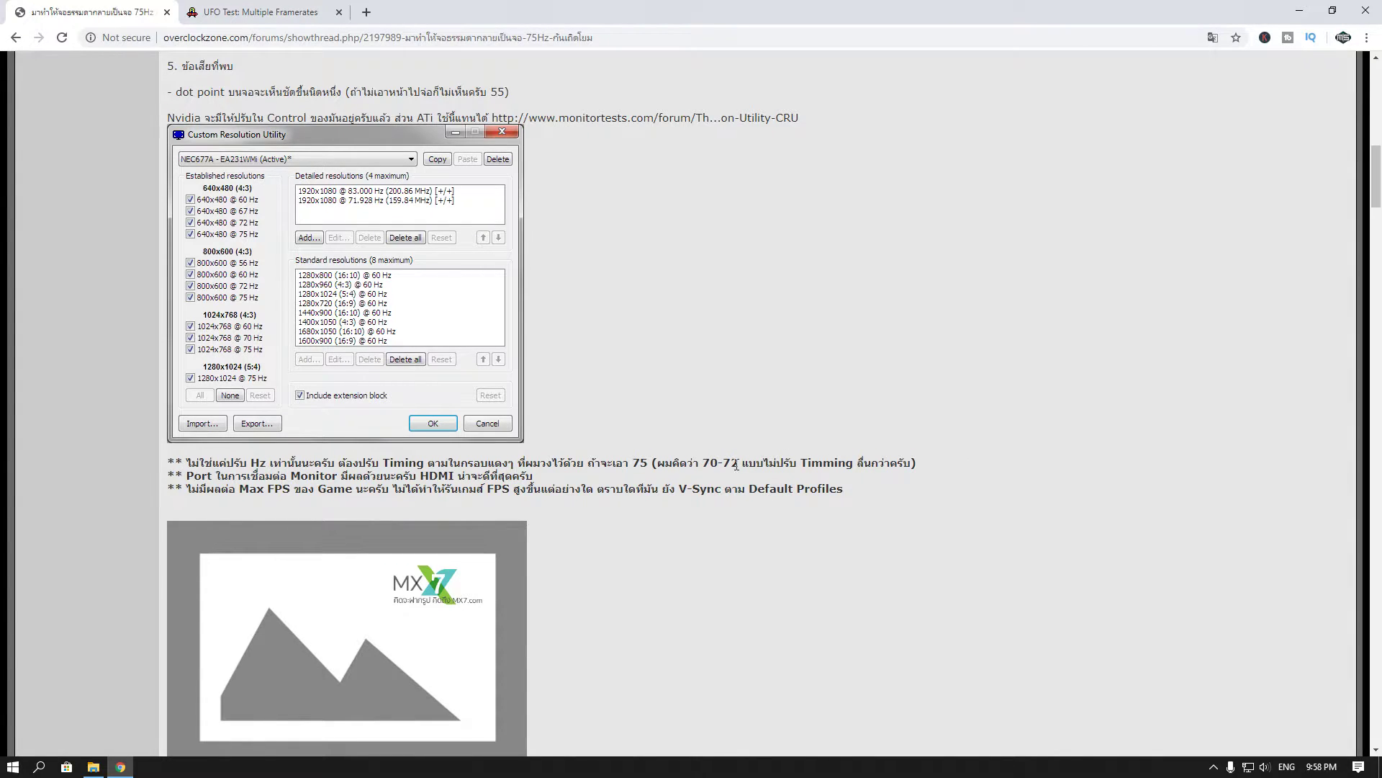
left_click_drag(917, 461, 281, 423)
left_click_drag(183, 447, 535, 487)
left_click(173, 477)
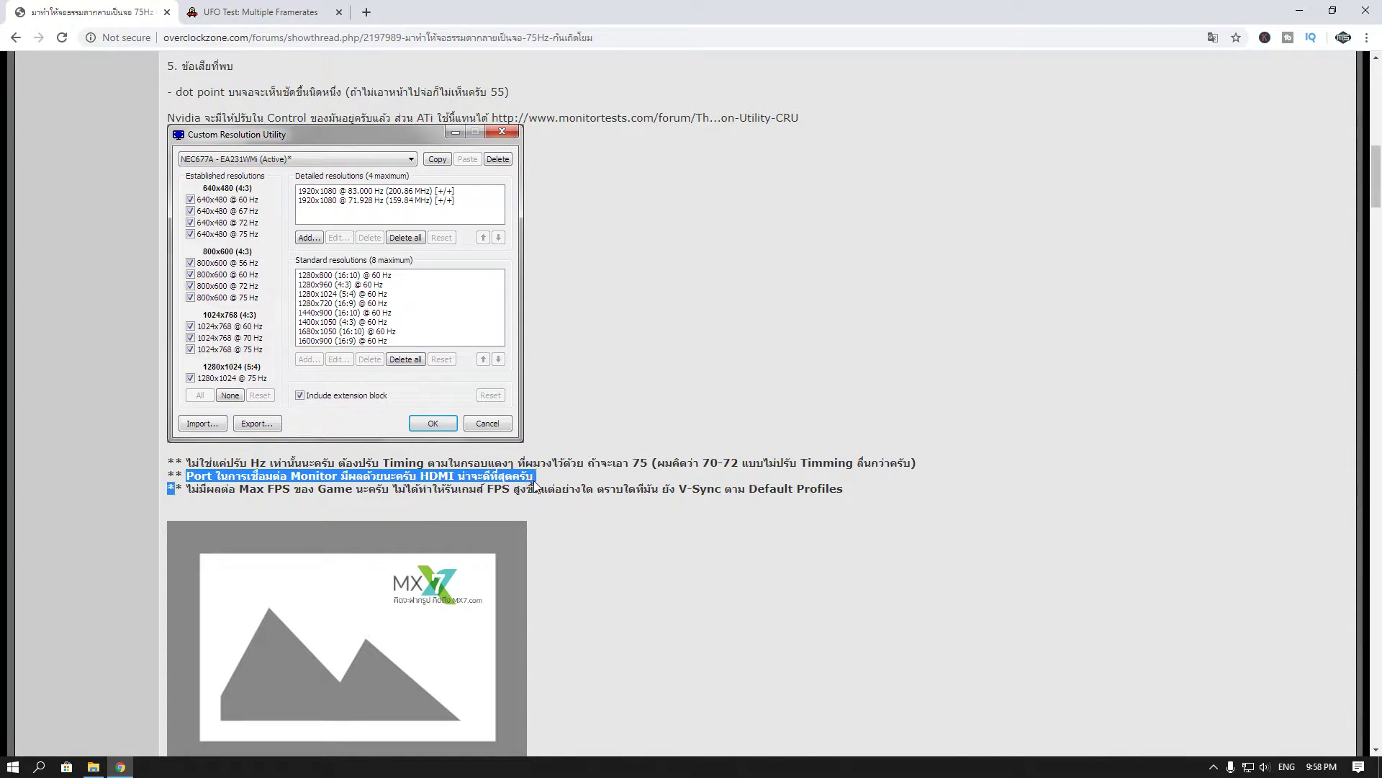
left_click(542, 469)
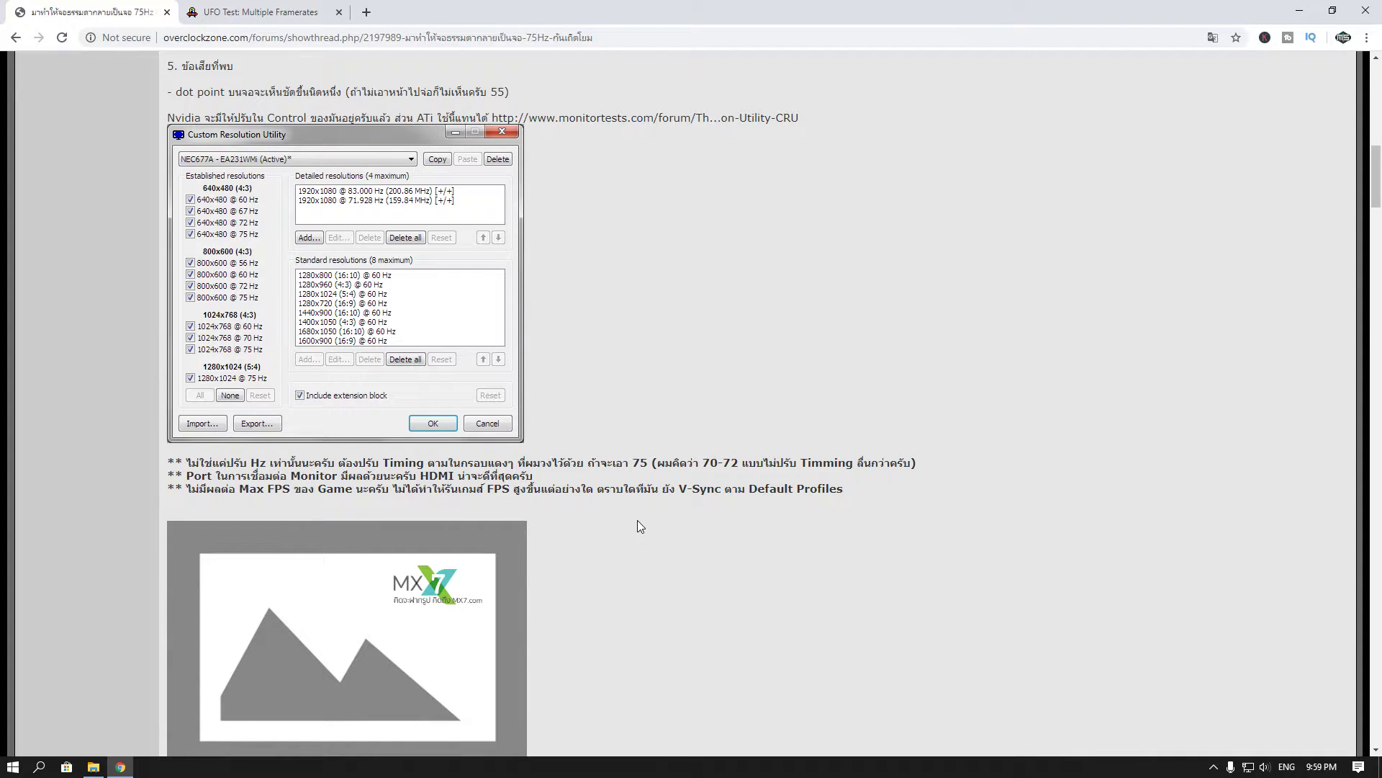
scroll(637, 520, "down", 10)
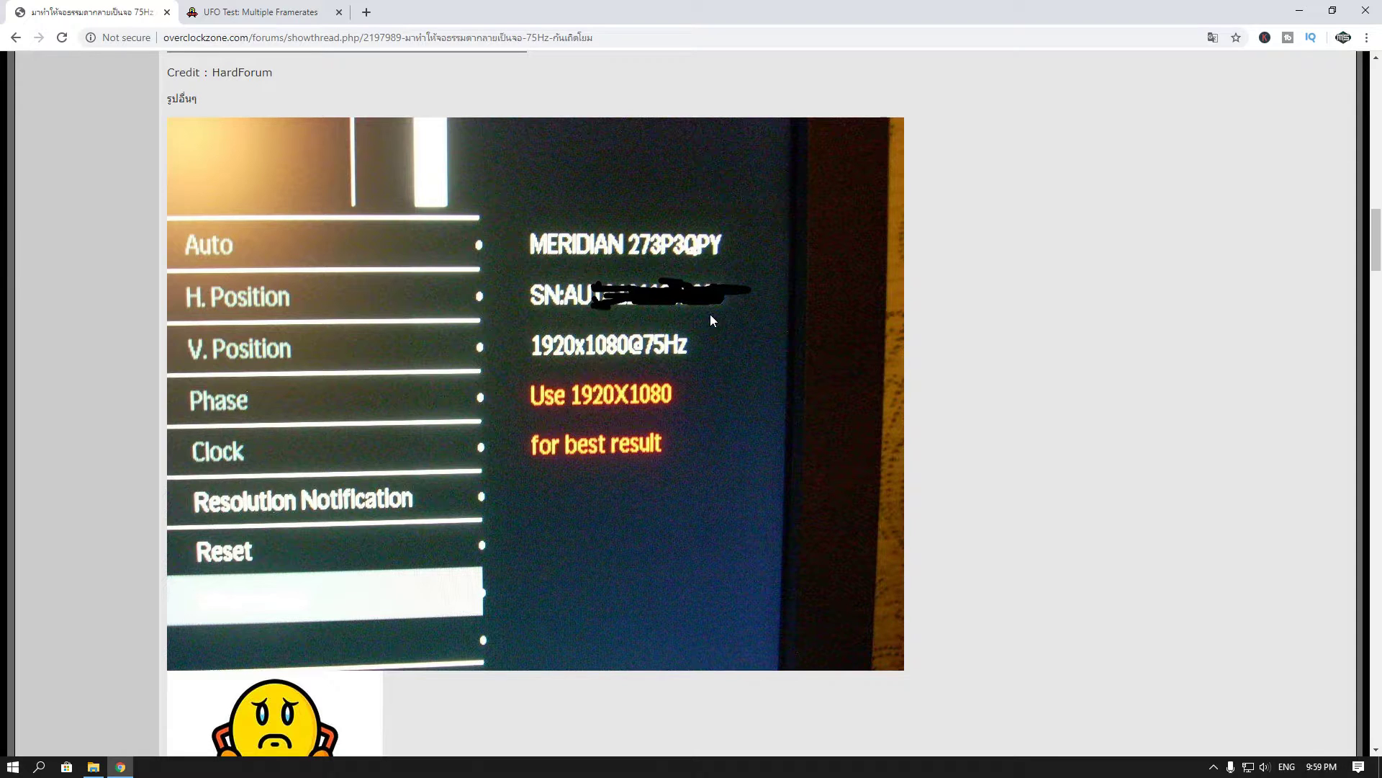
scroll(758, 321, "down", 7)
scroll(772, 303, "up", 3)
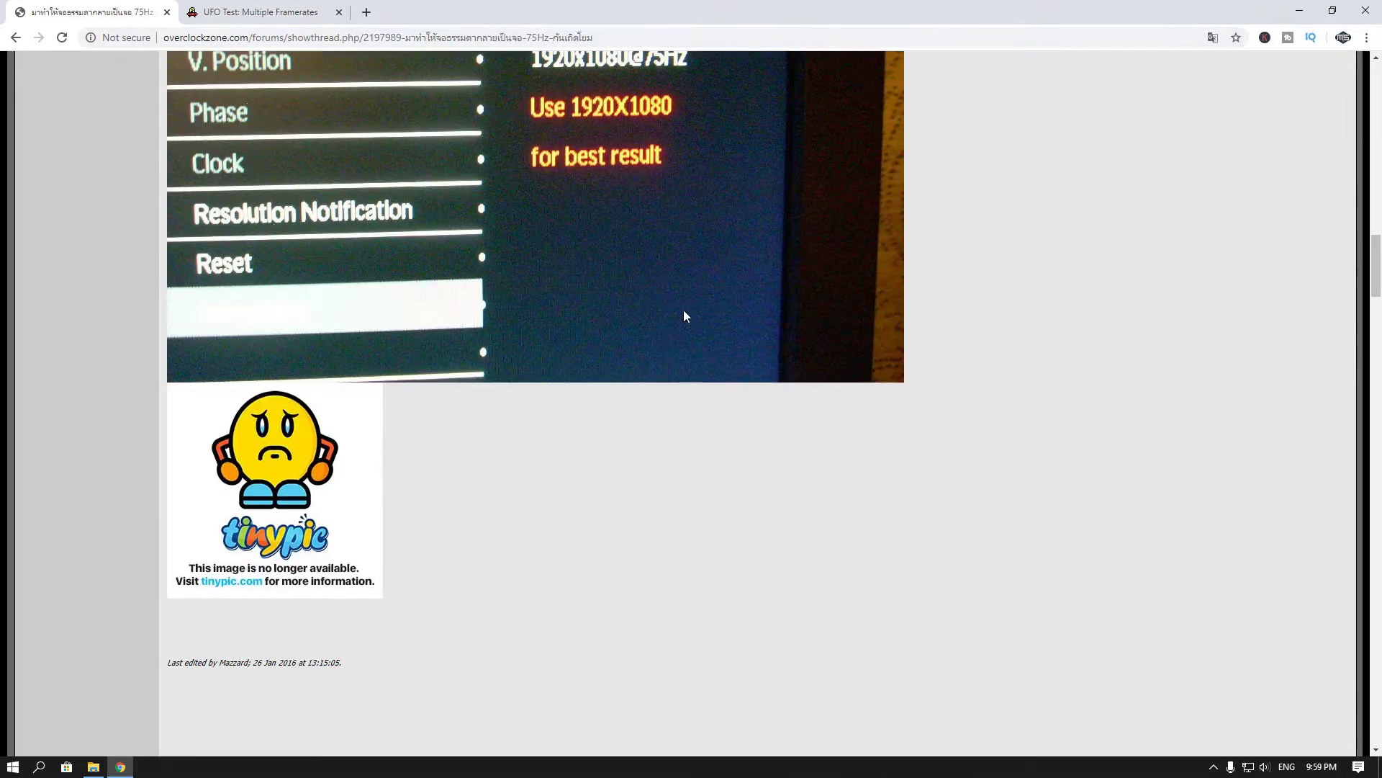
scroll(684, 315, "up", 15)
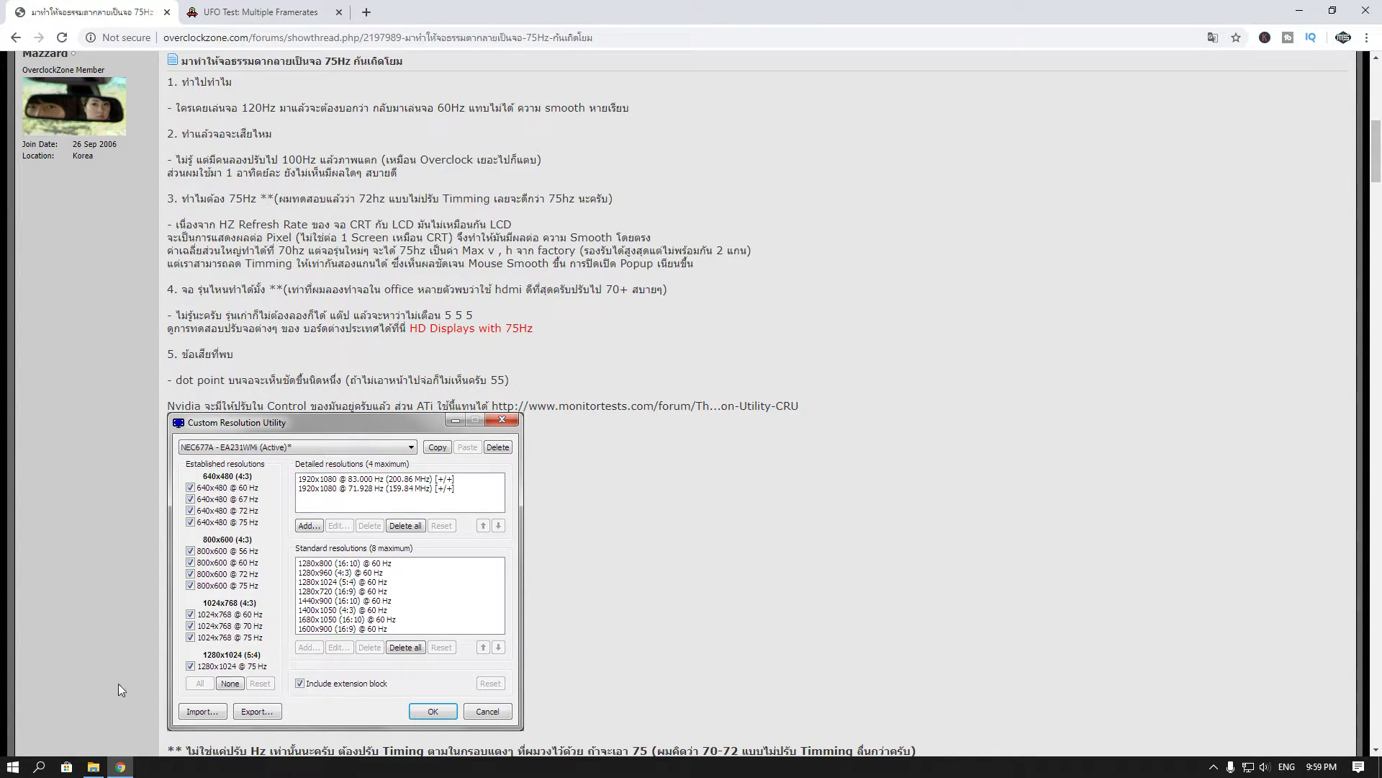
- Launch CRU from the cru-1.4.2 folder, allow it to run, and rearrange the two windows
left_click(120, 766)
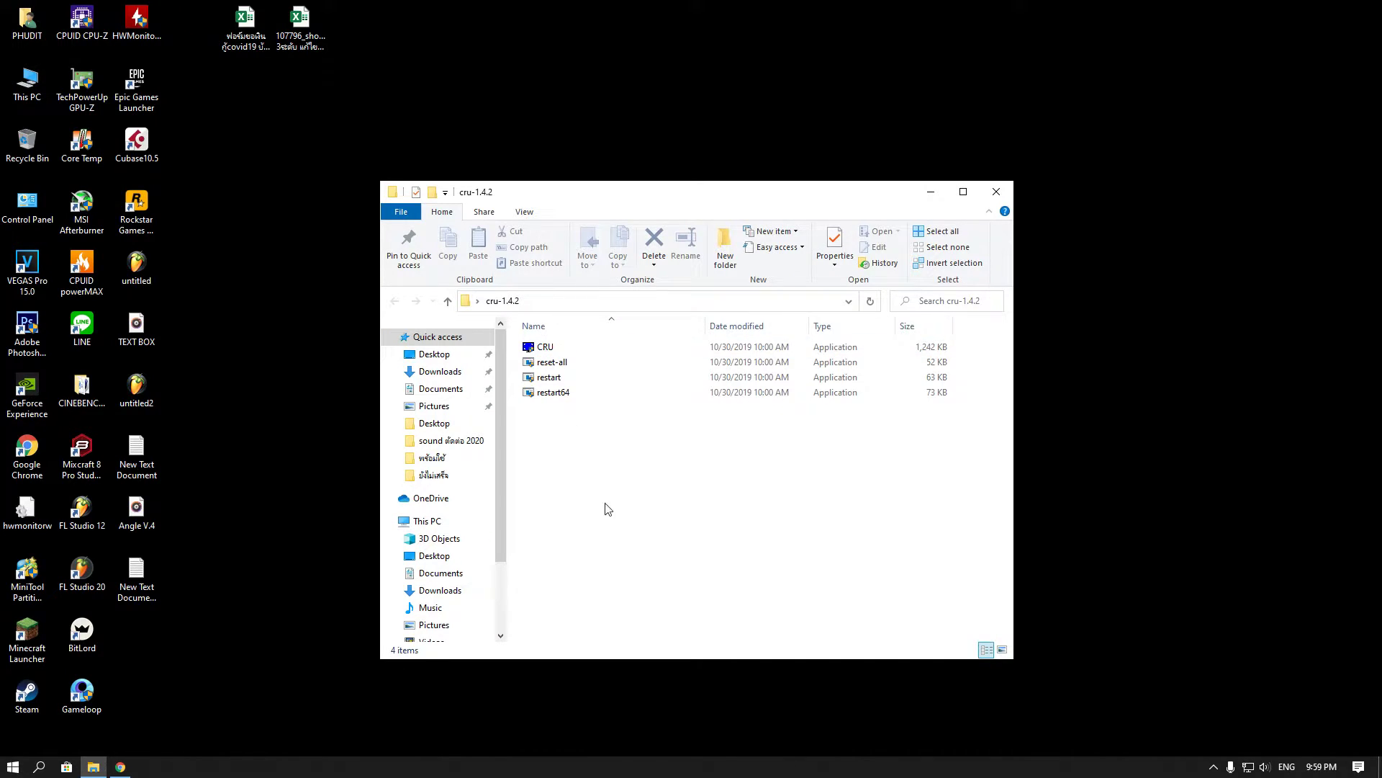
left_click_drag(609, 506, 608, 447)
double_click(549, 347)
left_click(749, 481)
left_click_drag(666, 237, 386, 281)
left_click(630, 229)
left_click_drag(712, 202, 610, 211)
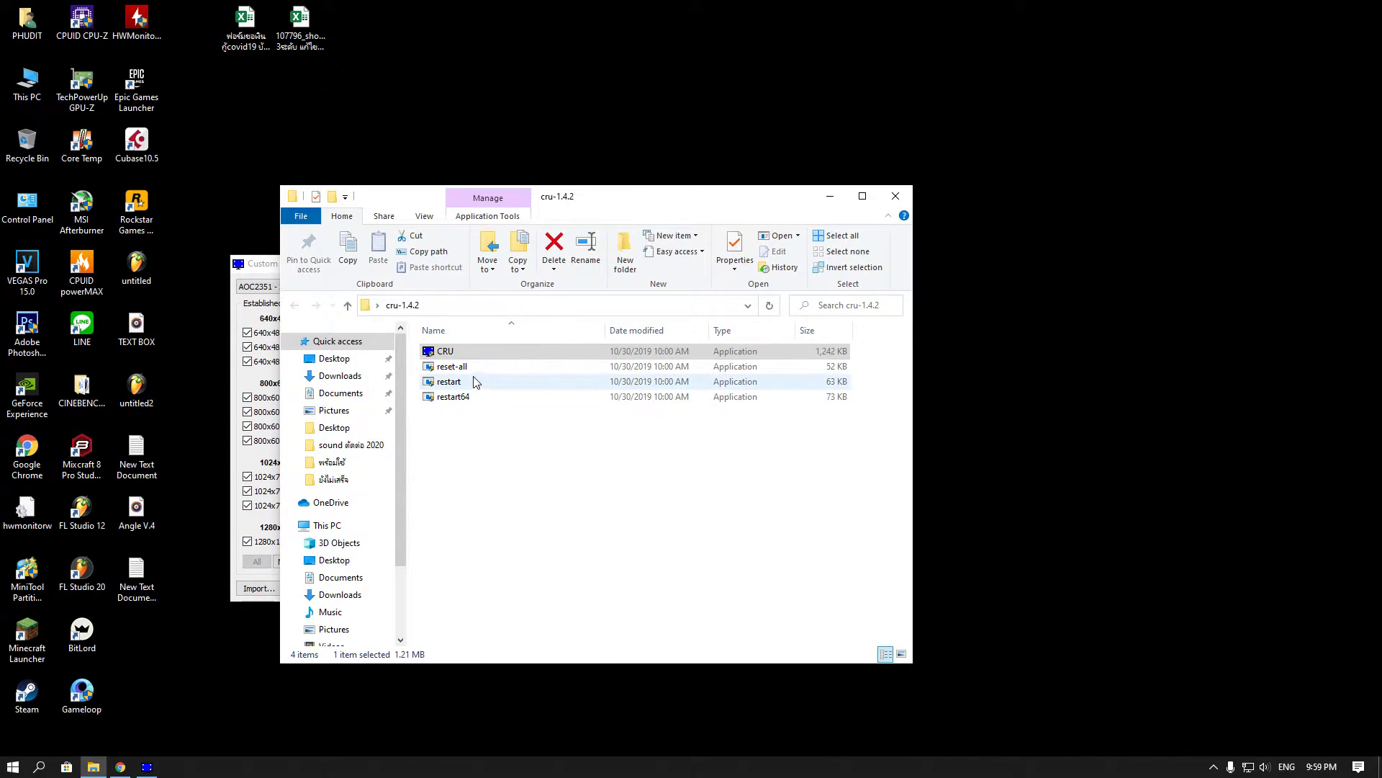
left_click(472, 369)
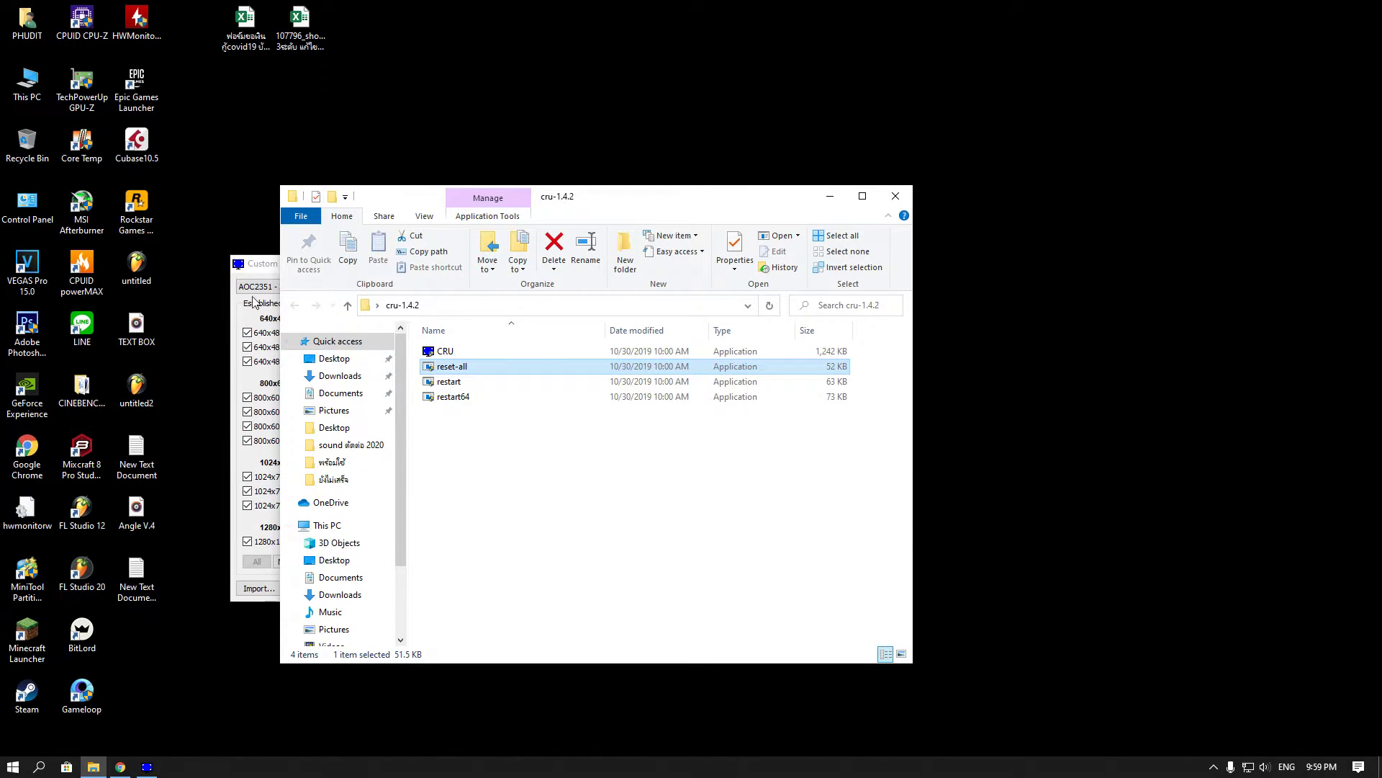
left_click(253, 271)
left_click(709, 493)
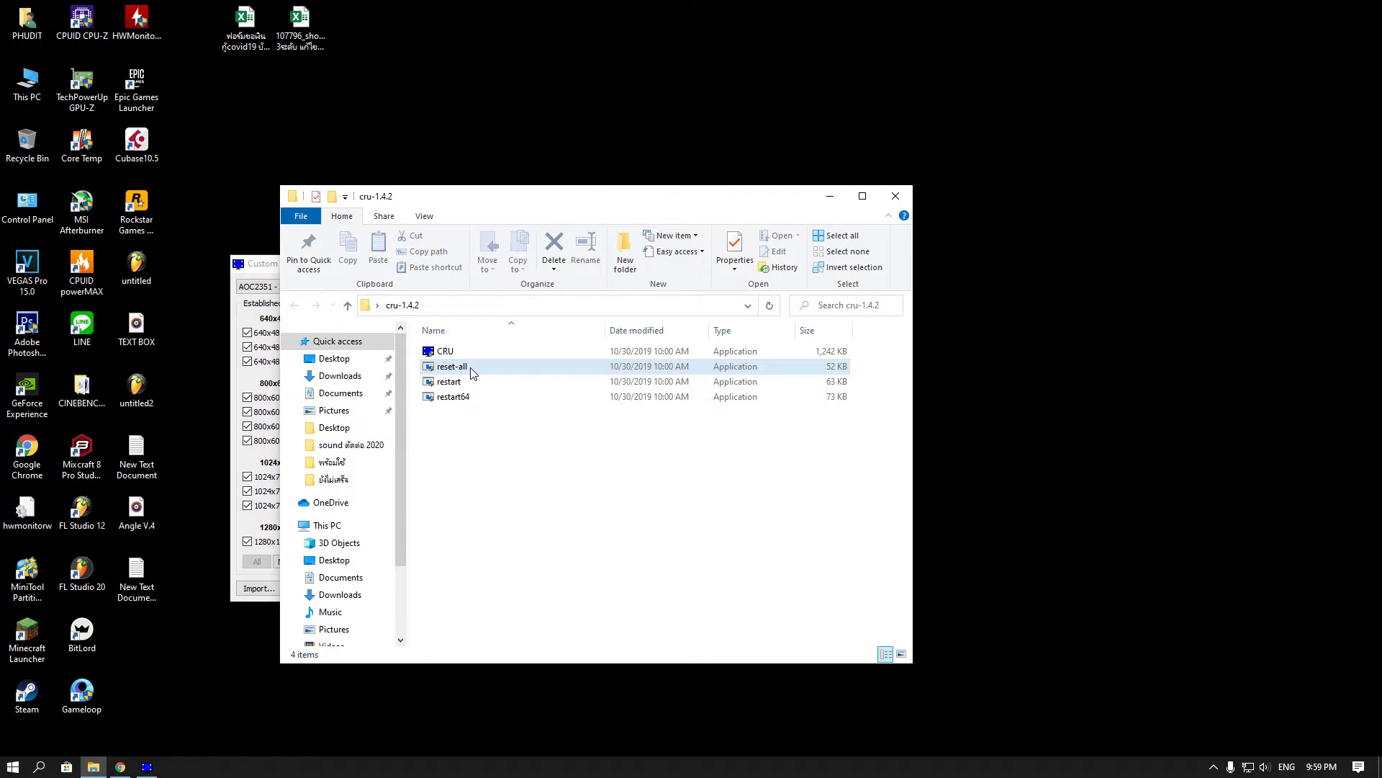
left_click(486, 370)
left_click(256, 265)
left_click(755, 437)
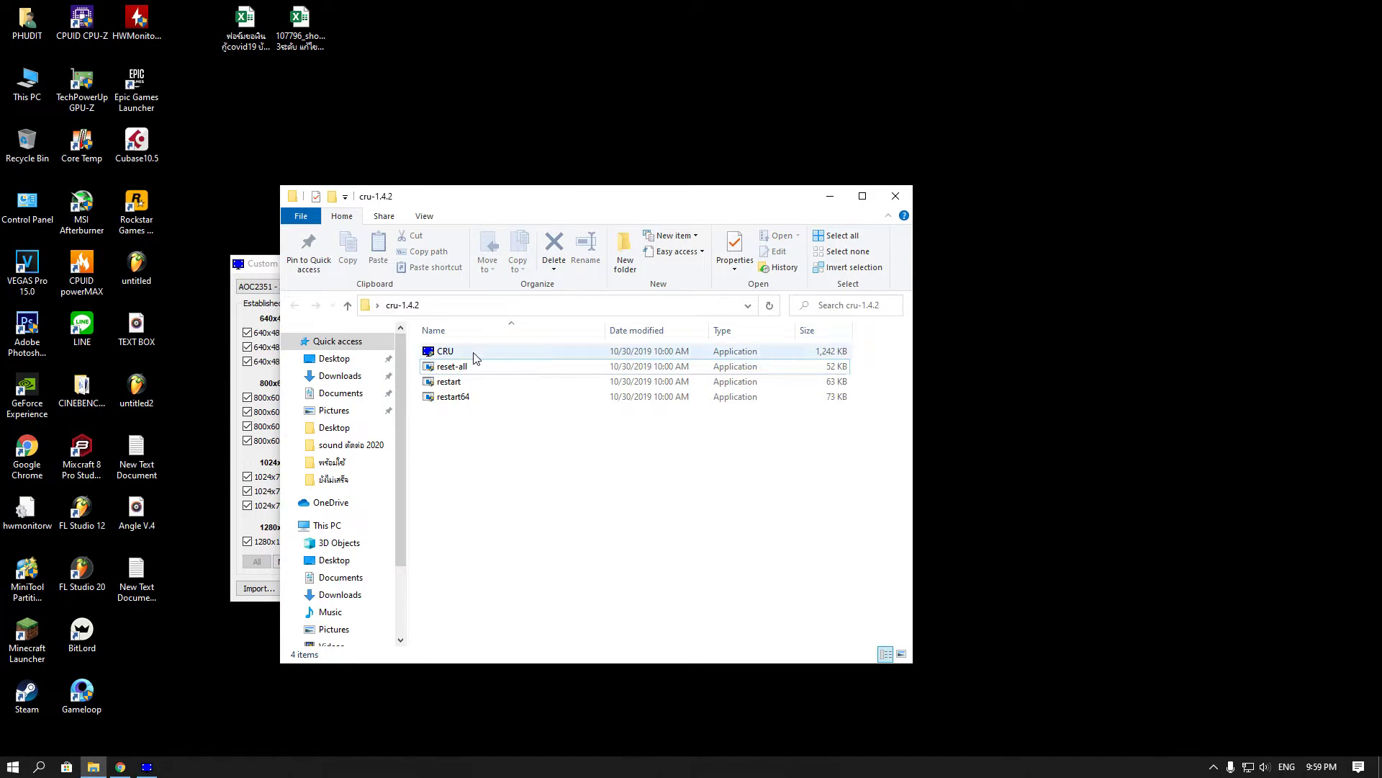
left_click_drag(533, 204, 453, 200)
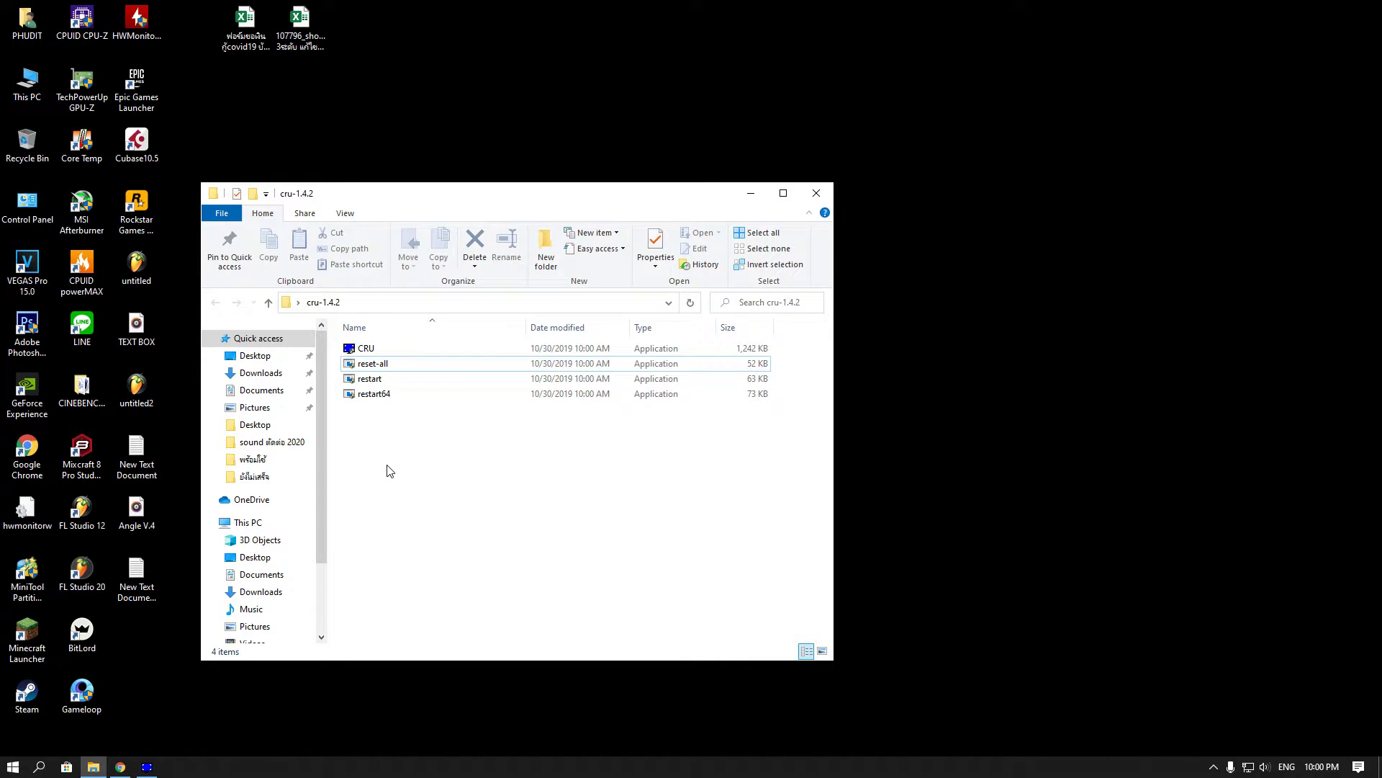
left_click_drag(396, 507, 432, 452)
mouse_move(404, 429)
left_mouse_down()
mouse_move(411, 309)
mouse_move(404, 431)
left_mouse_up()
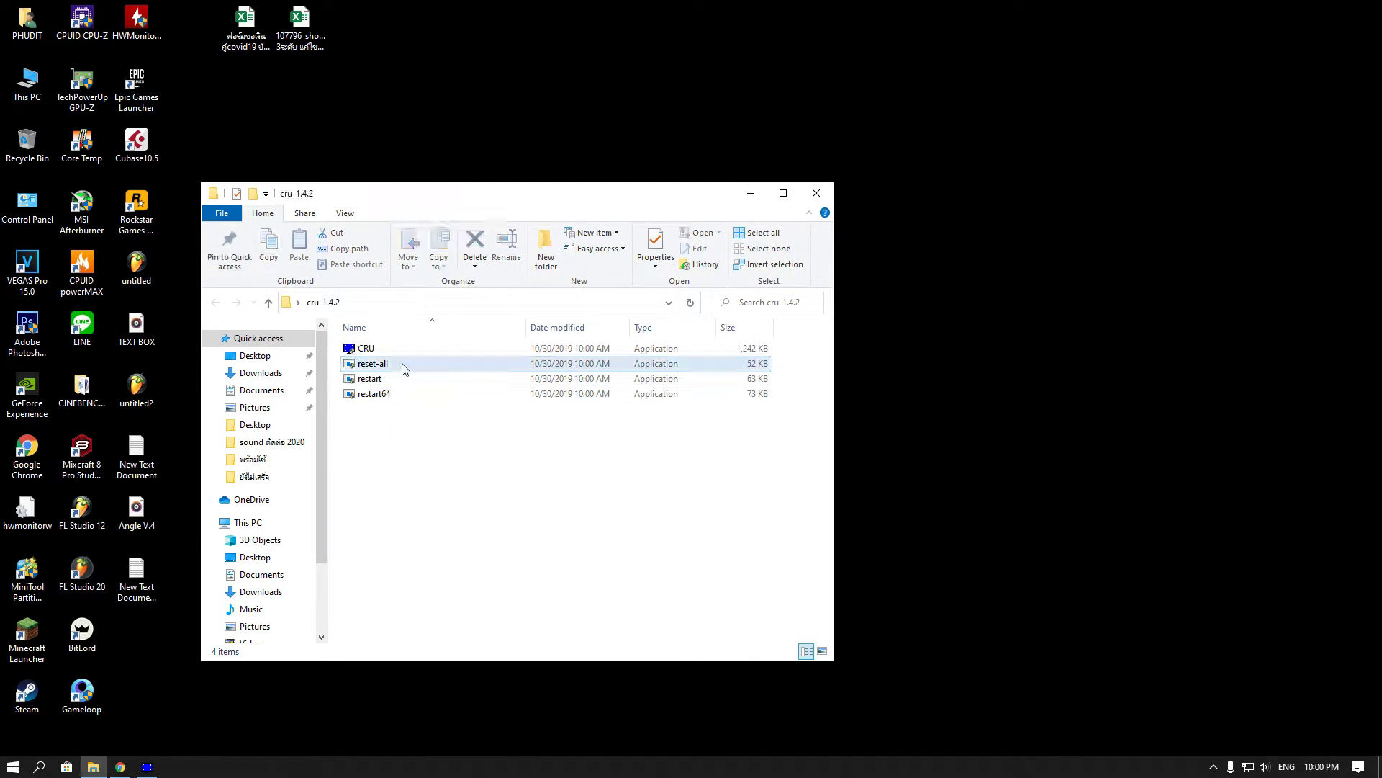
left_click_drag(416, 192, 468, 197)
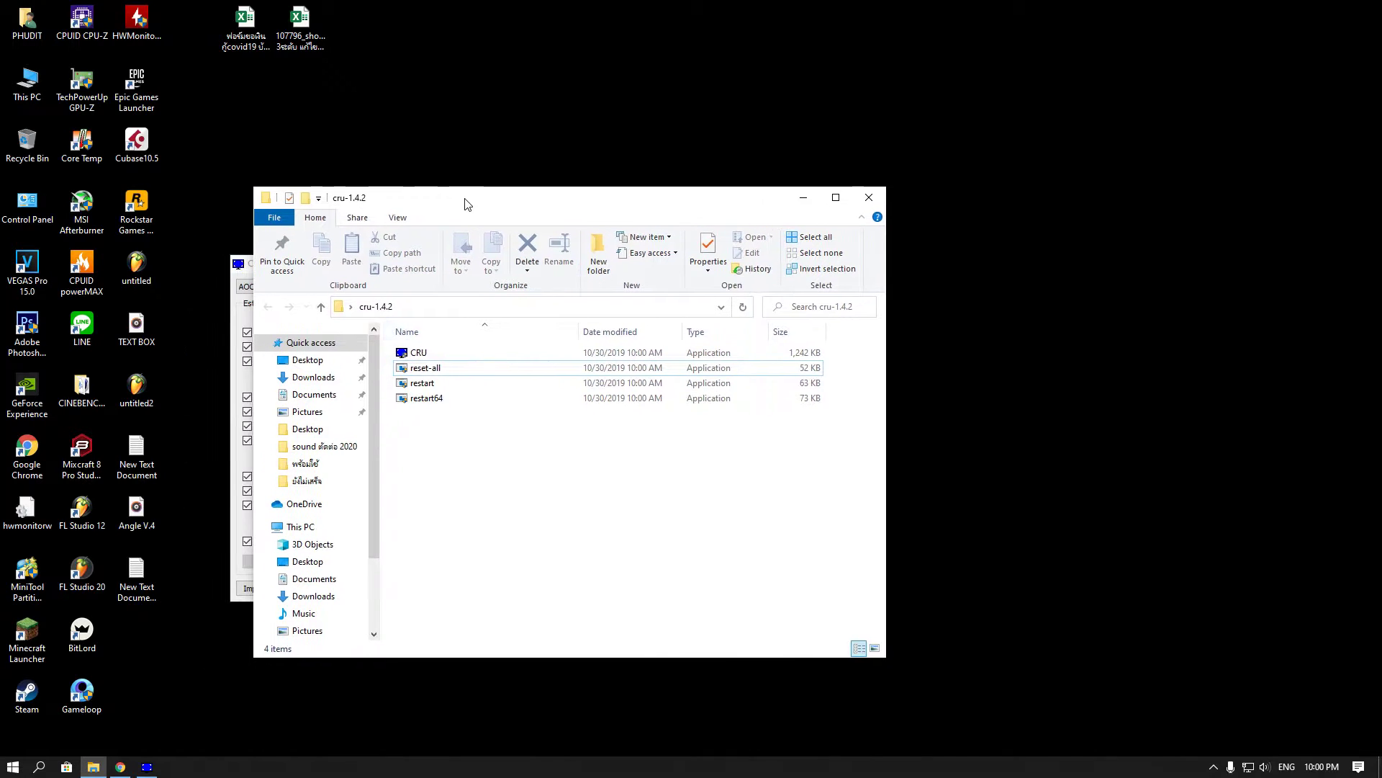
left_click(238, 263)
left_click_drag(450, 263, 472, 263)
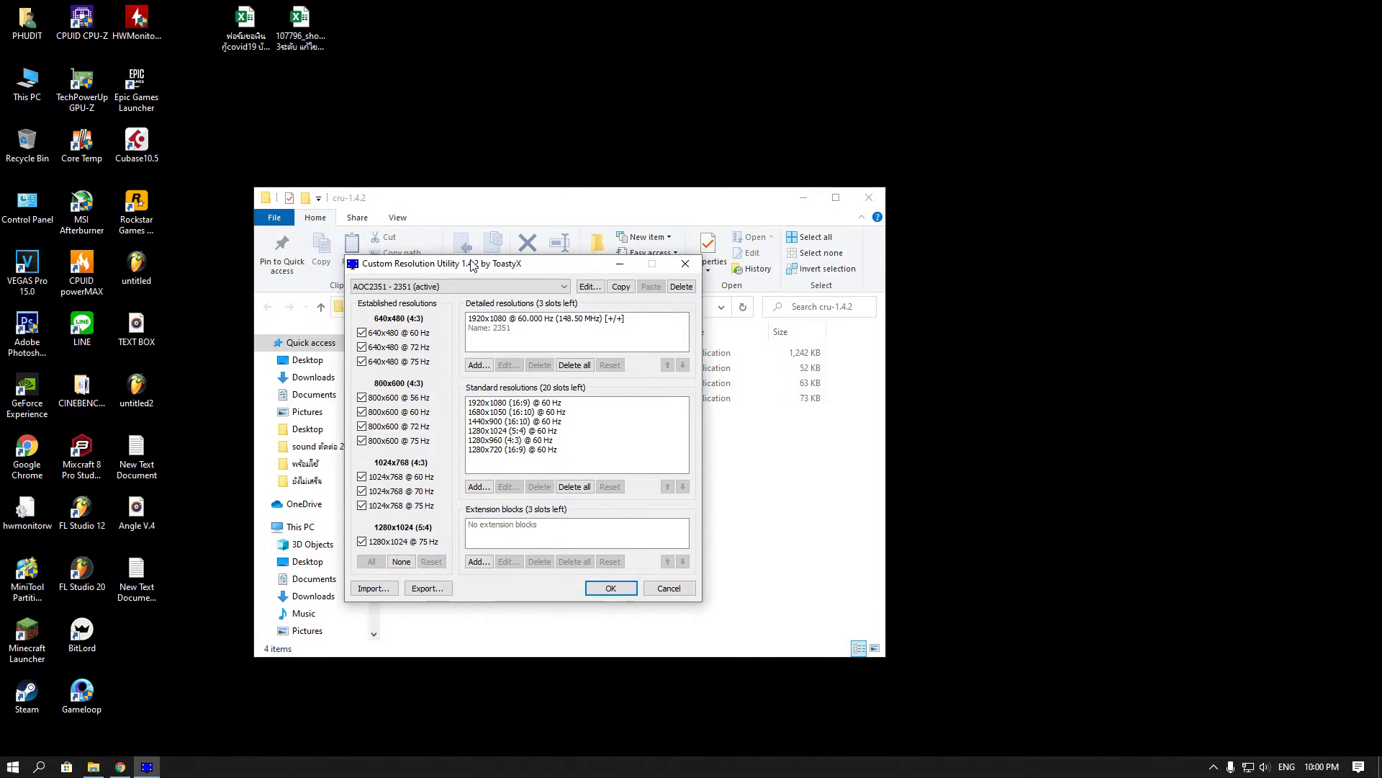
left_click(580, 207)
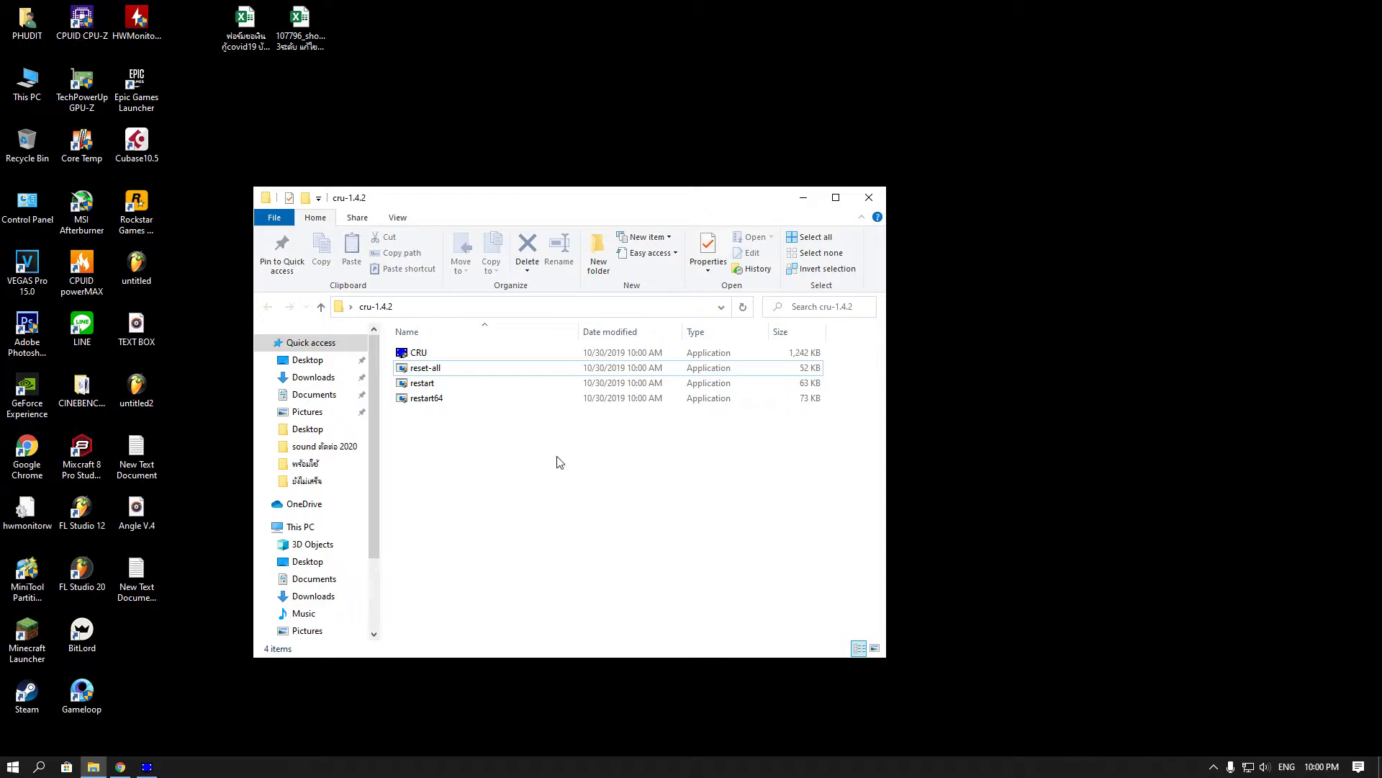
- Run reset-all from the cru-1.4.2 folder to reset the displays, allowing it to make changes
left_click_drag(558, 459, 502, 478)
left_click(432, 368)
double_click(432, 368)
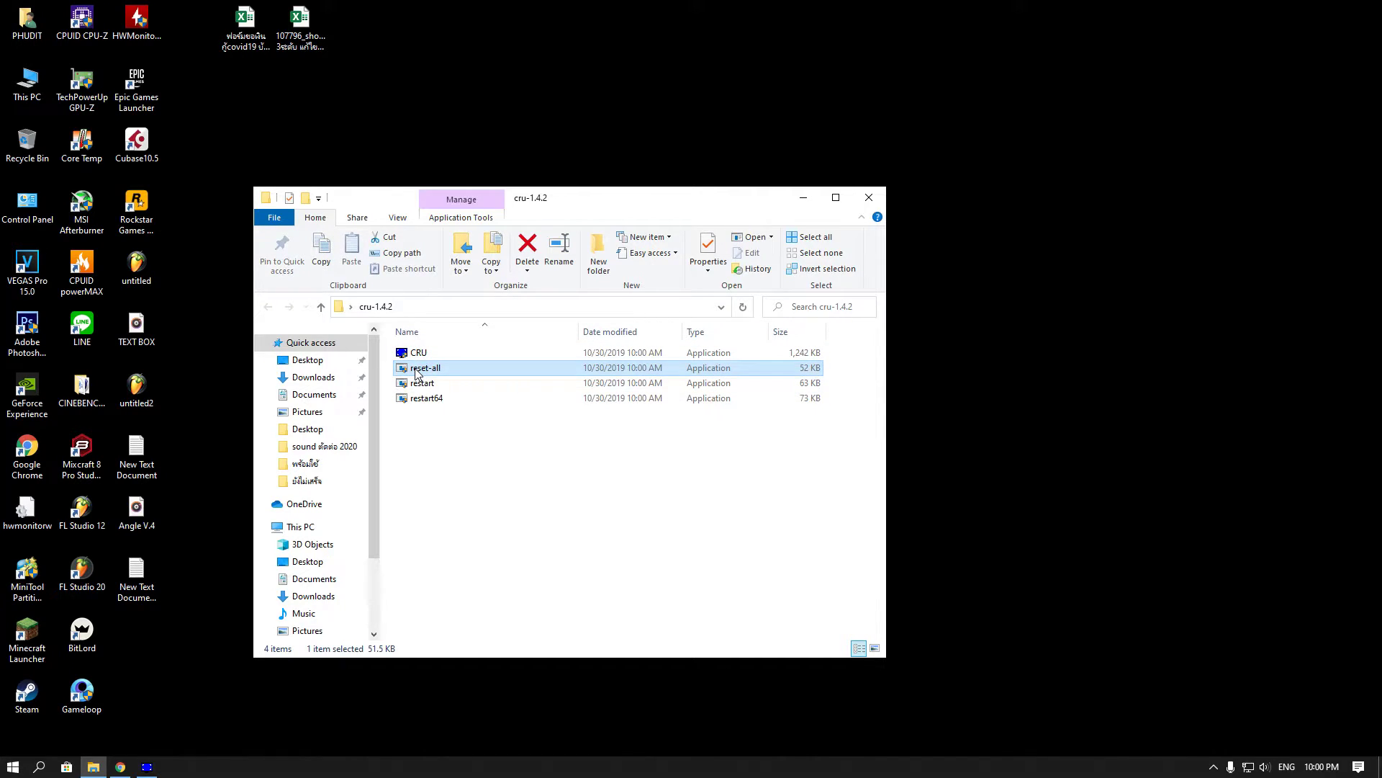
left_click(603, 480)
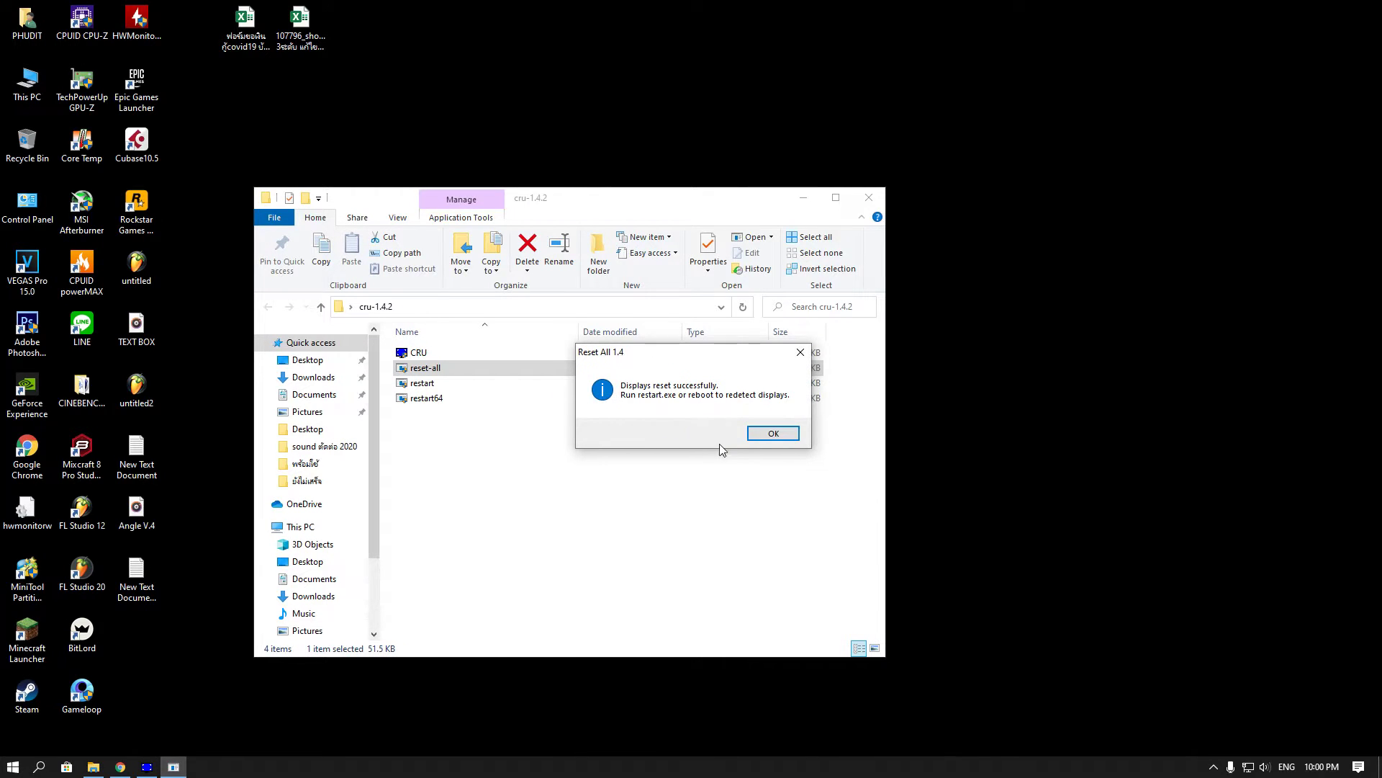
left_click(773, 433)
- Check in the computer's system properties whether Windows is 32-bit or 64-bit
mouse_move(435, 404)
left_mouse_down()
mouse_move(435, 420)
mouse_move(437, 392)
left_mouse_up()
left_click(440, 432)
left_click(441, 424)
left_click(442, 438)
left_click(442, 454)
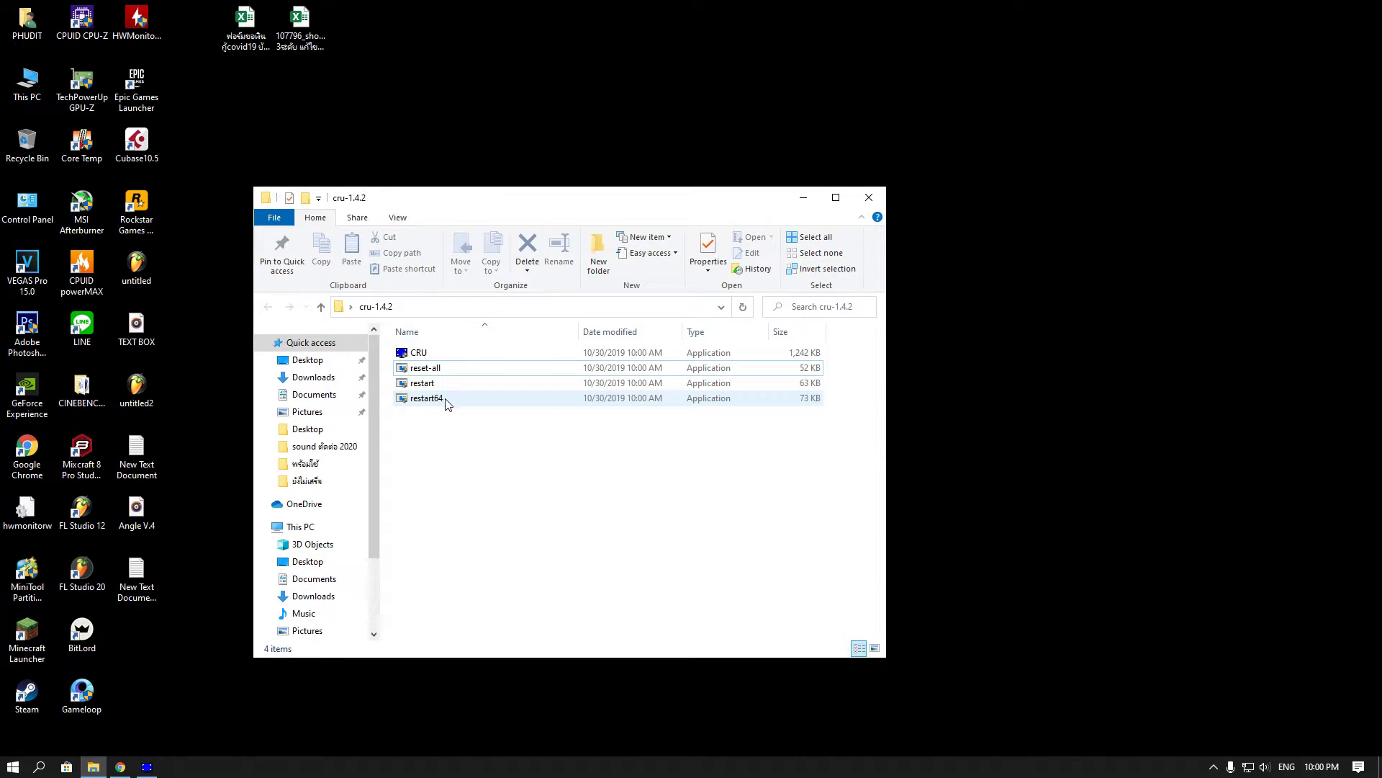
left_click(444, 401)
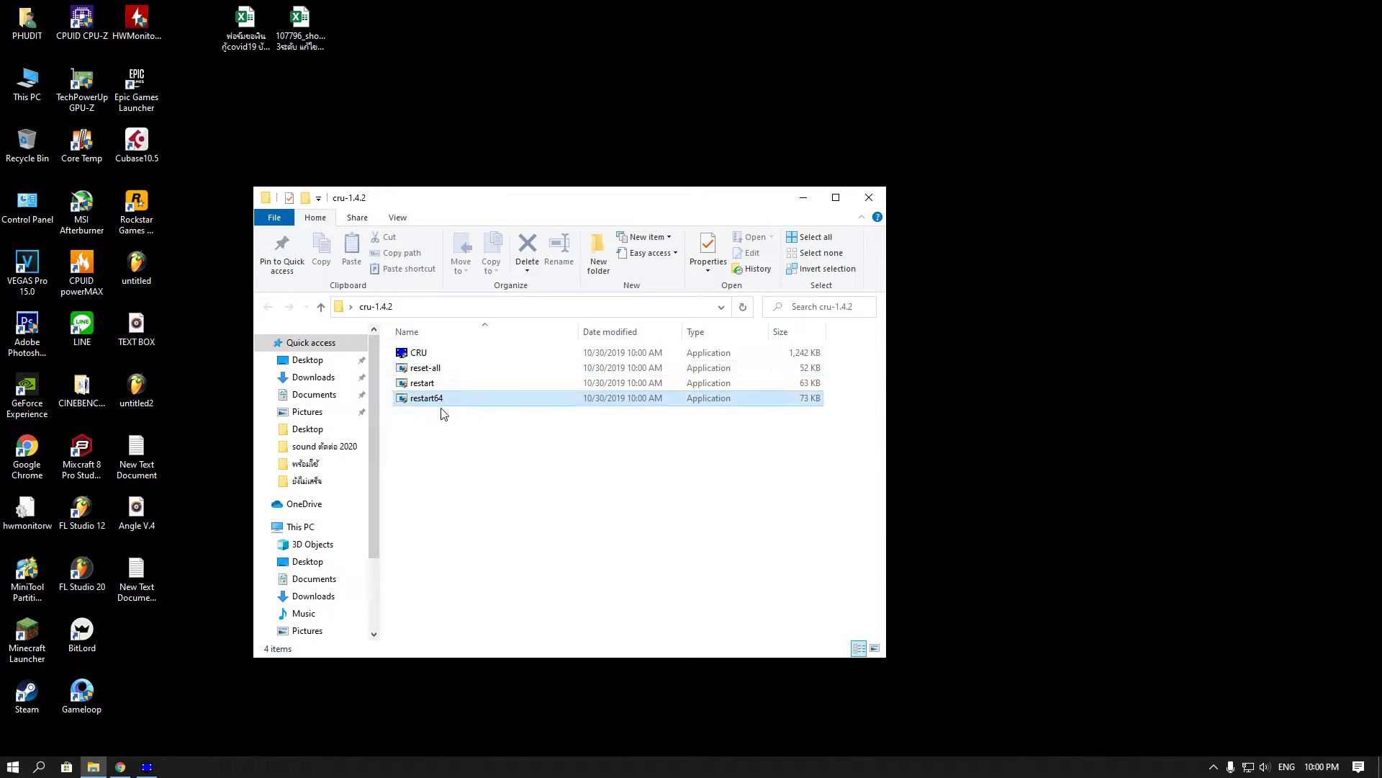
right_click(23, 87)
left_click(77, 260)
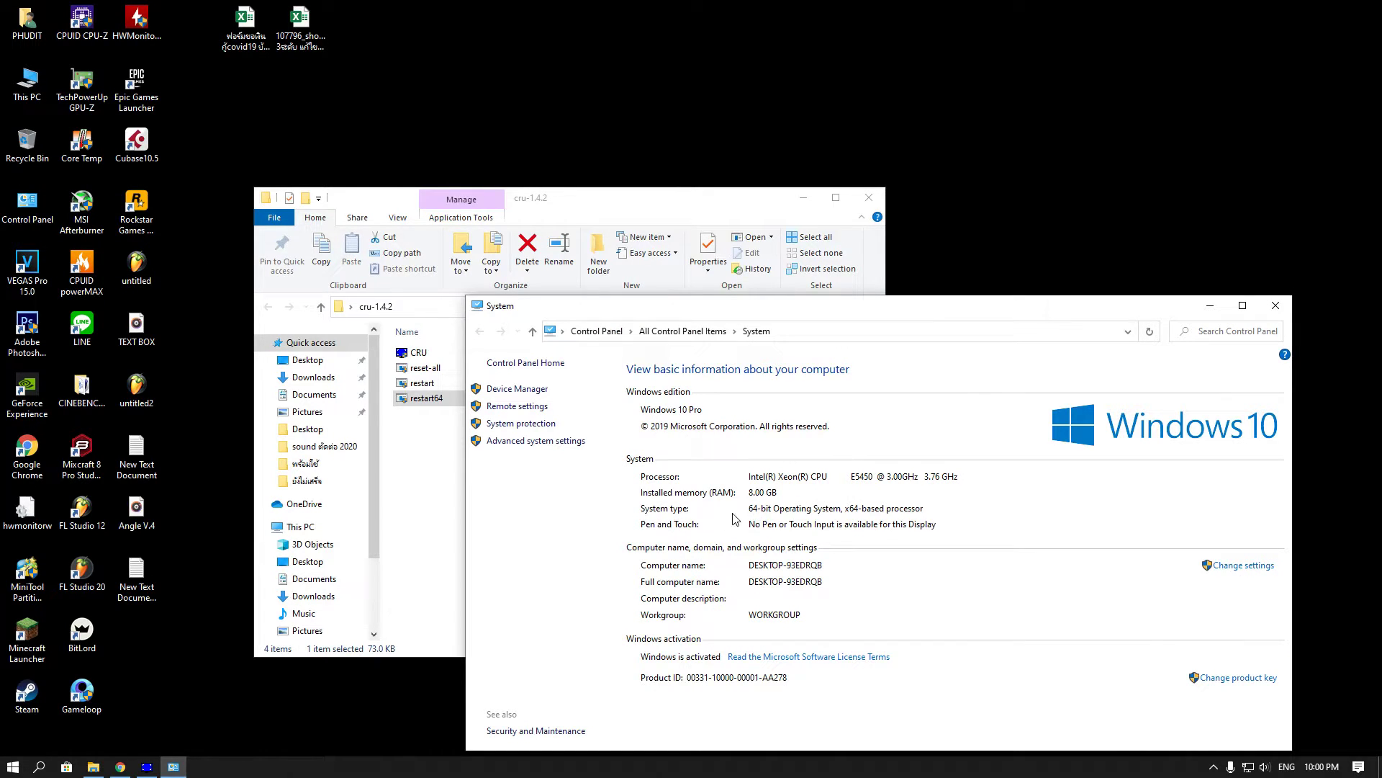
left_click(1276, 306)
- Run restart64 from the cru-1.4.2 folder to restart the graphics driver, and dismiss its dialog
left_click_drag(499, 447, 478, 386)
left_click_drag(456, 491, 439, 389)
double_click(432, 399)
left_click(661, 481)
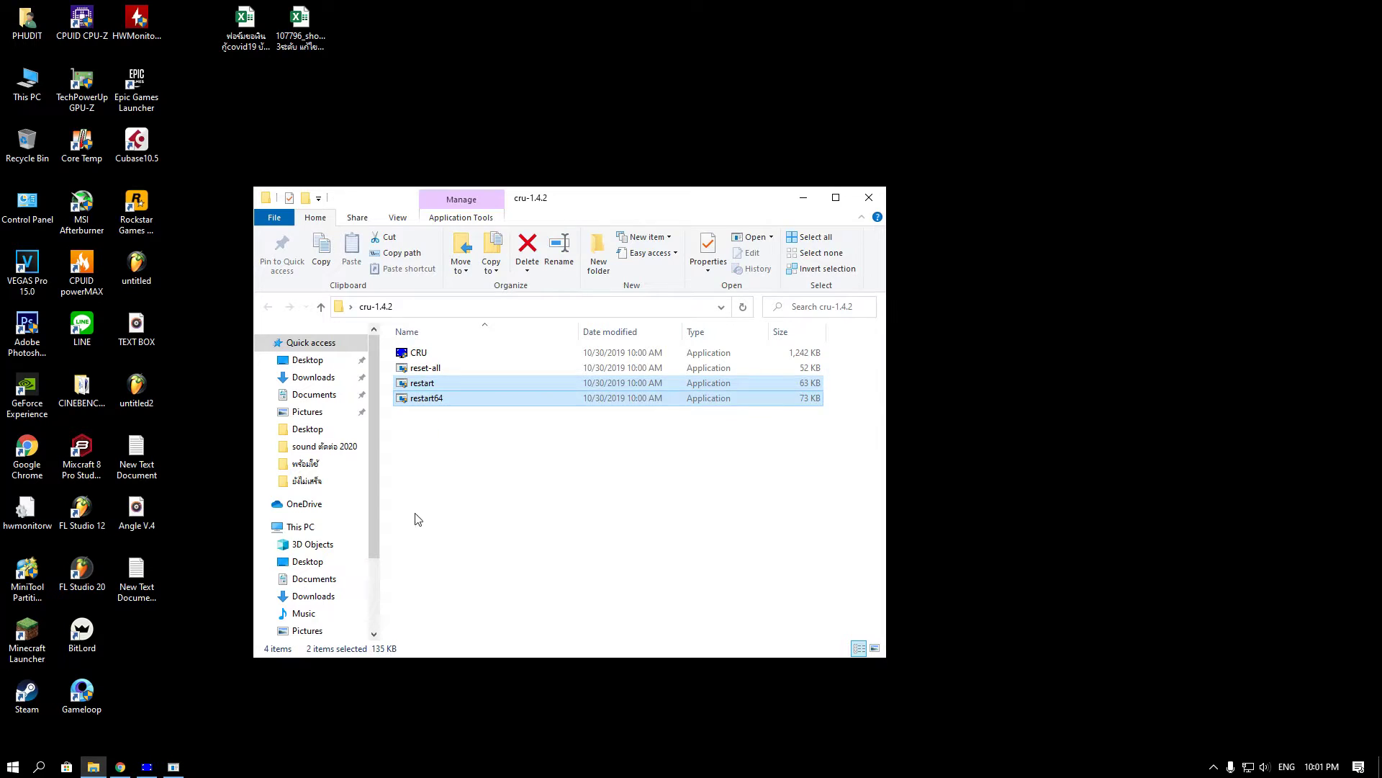
left_click(438, 478)
left_click(175, 767)
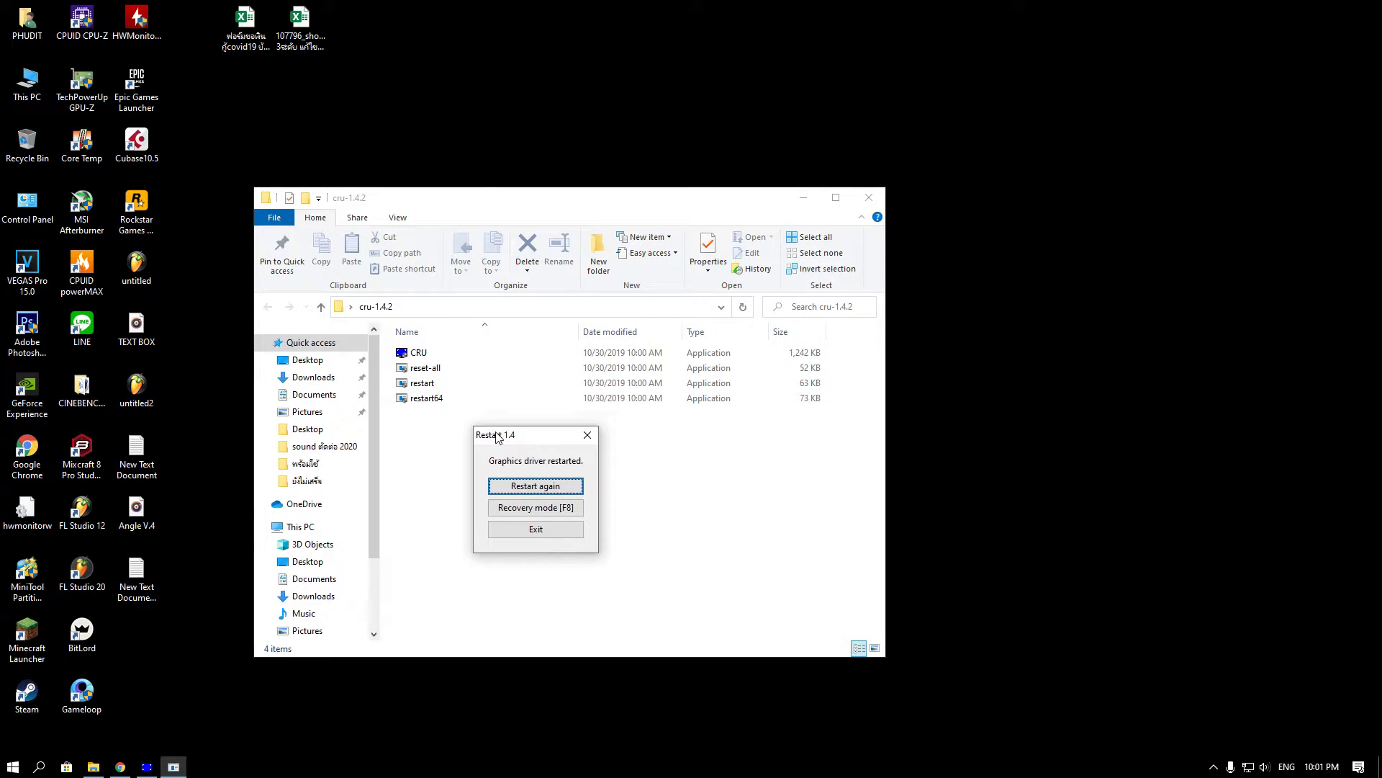
left_click(588, 449)
- Minimize the cru-1.4.2 folder window and place the Custom Resolution Utility window near the middle of the desktop
left_click(551, 203)
left_click_drag(551, 203, 771, 205)
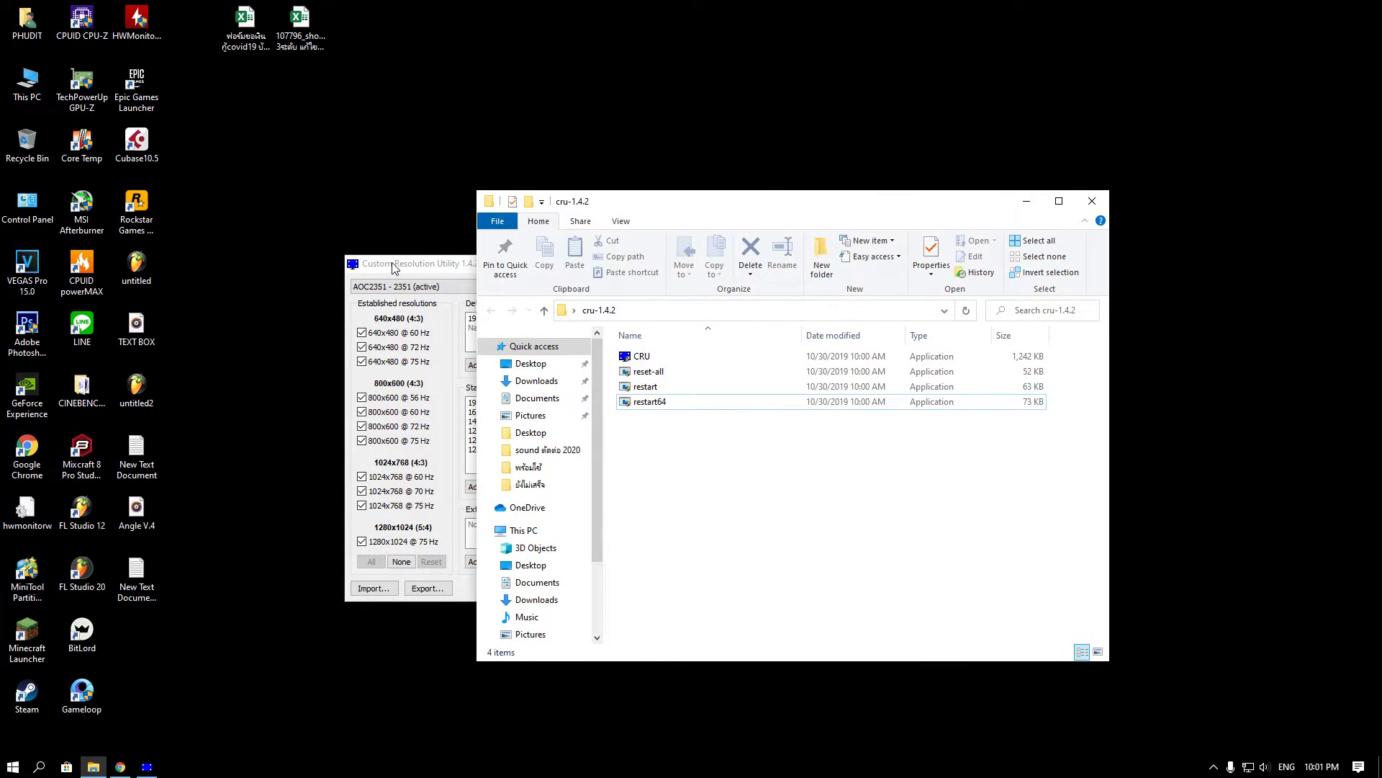
left_click_drag(770, 513, 738, 461)
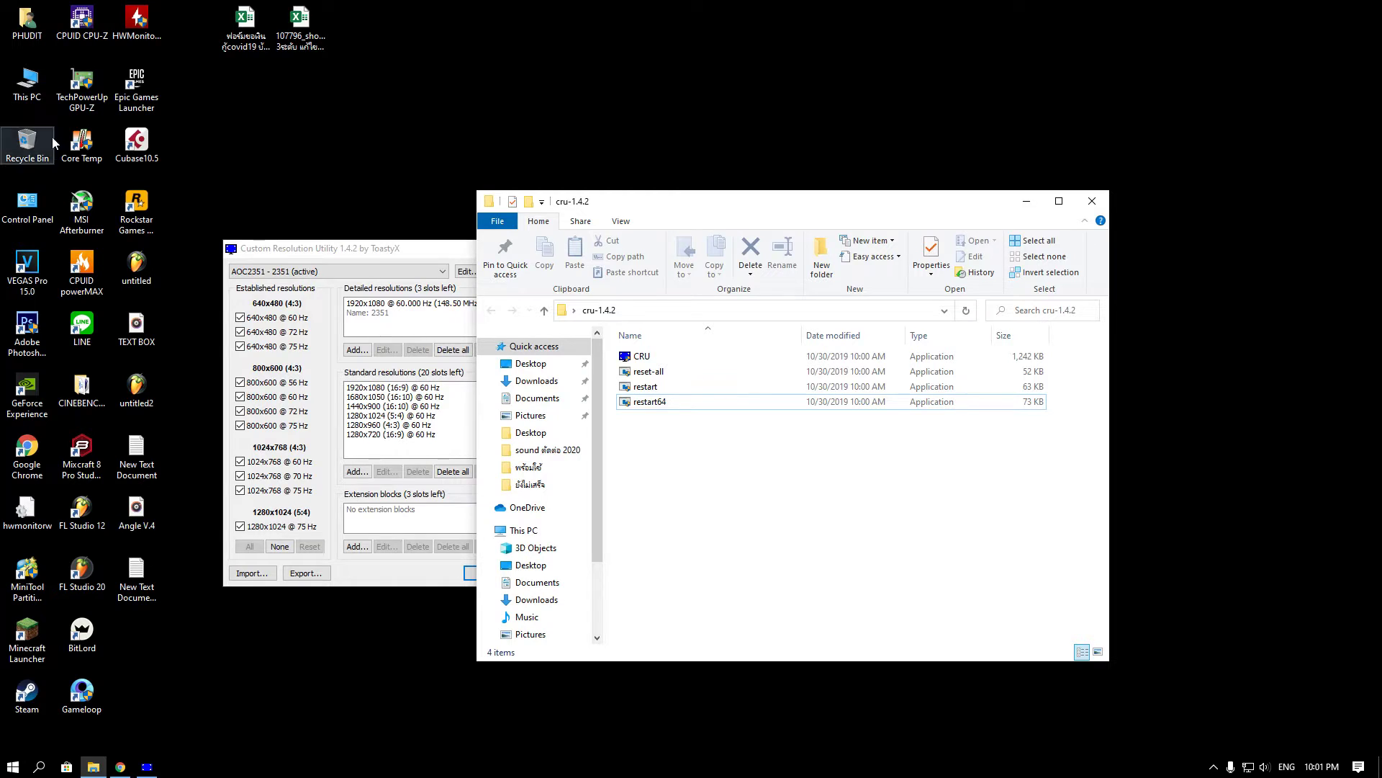
left_click_drag(294, 252, 500, 218)
left_click(1049, 463)
left_click(1026, 201)
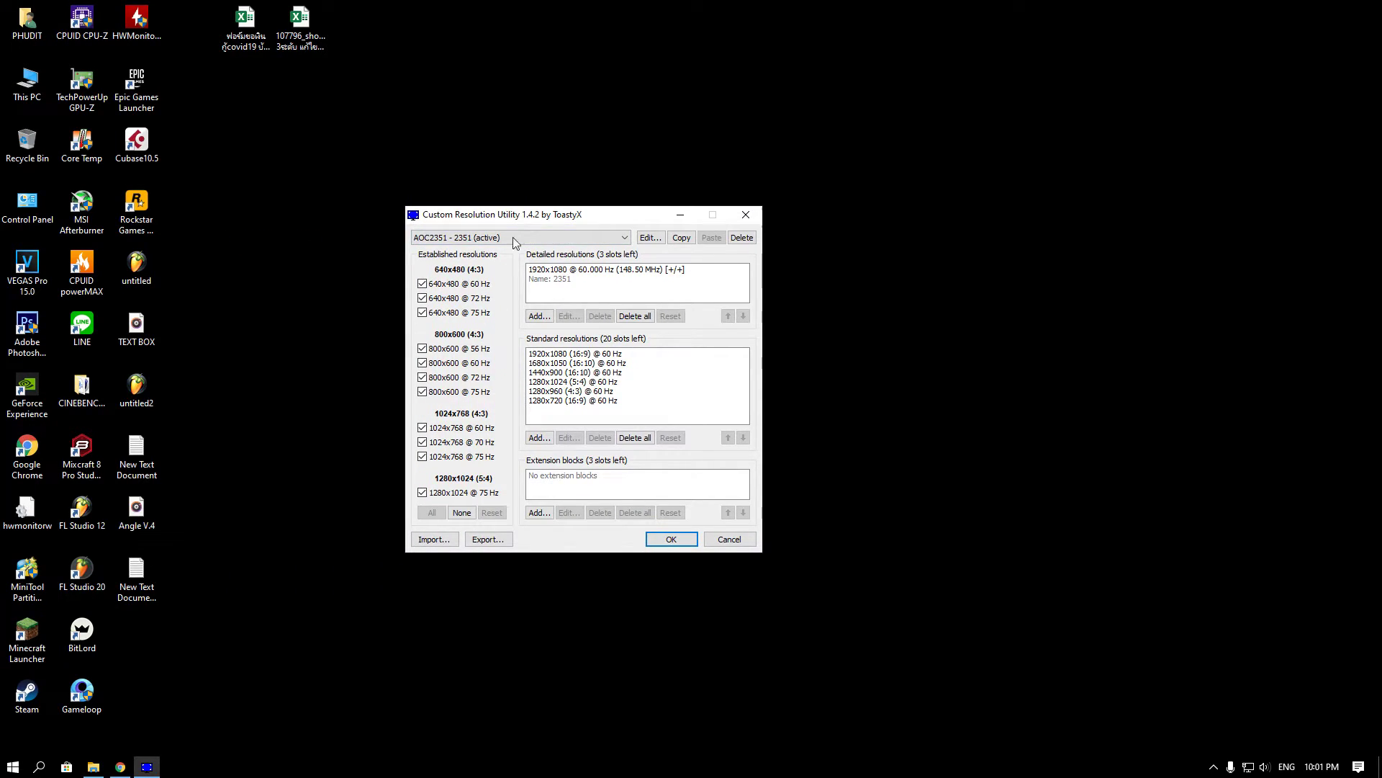
left_click_drag(548, 221, 559, 230)
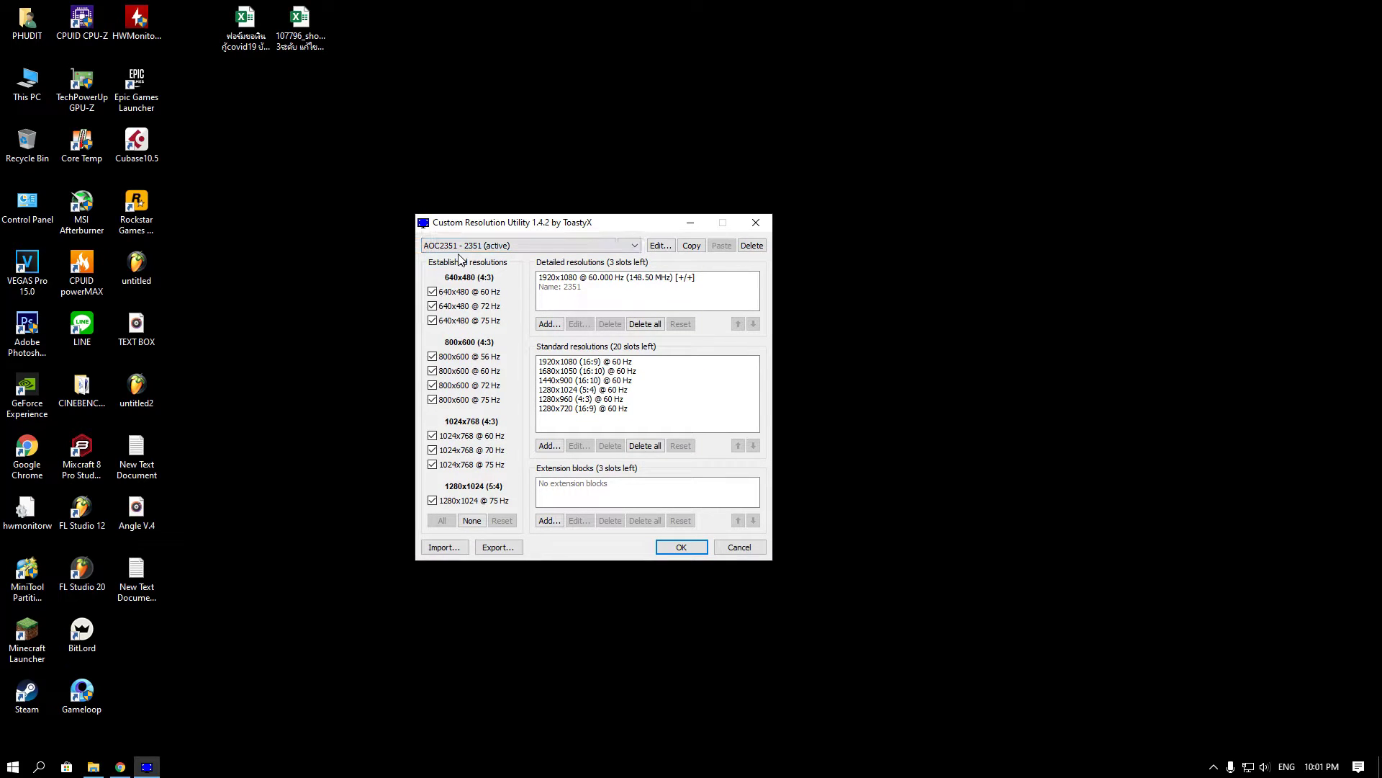
- Select the active AOC2351 - 2351 display as the one to configure in Custom Resolution Utility
left_click(450, 248)
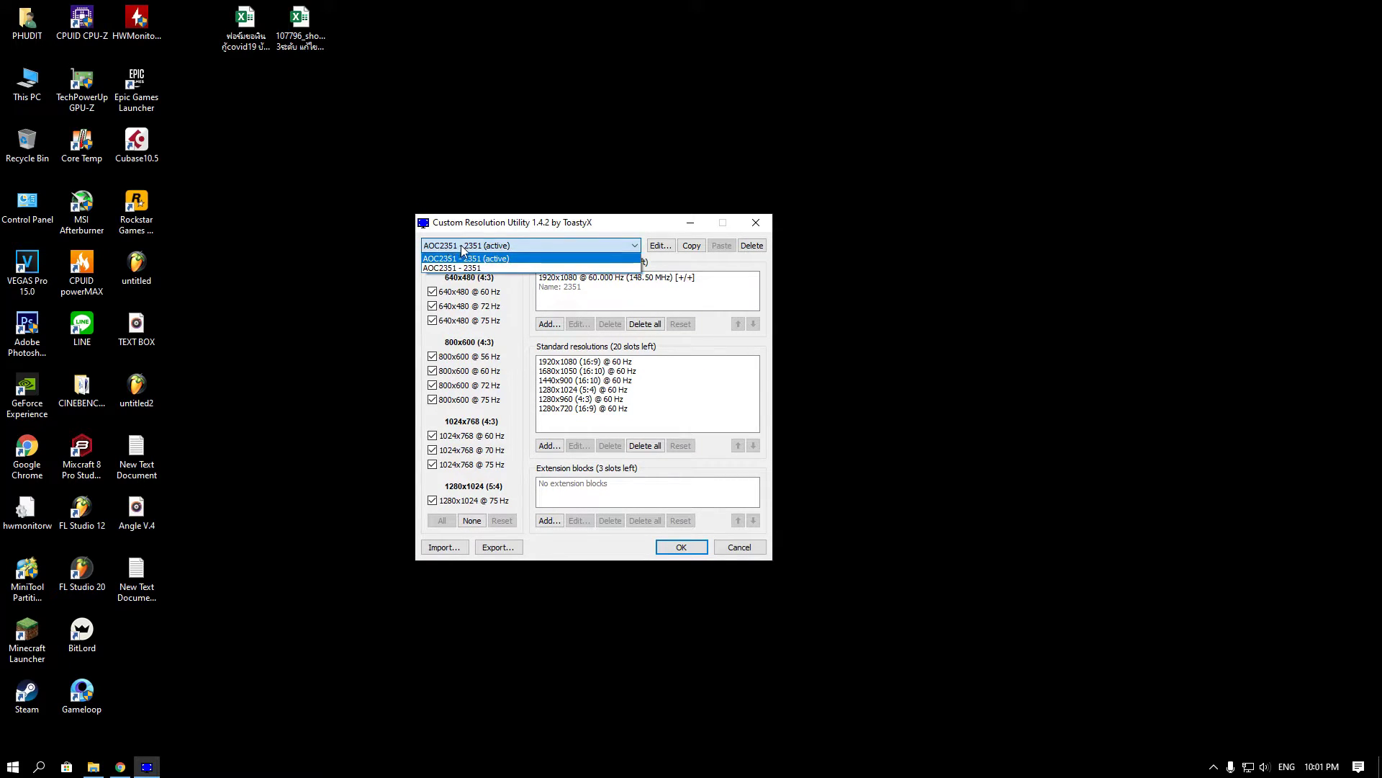
left_click(497, 259)
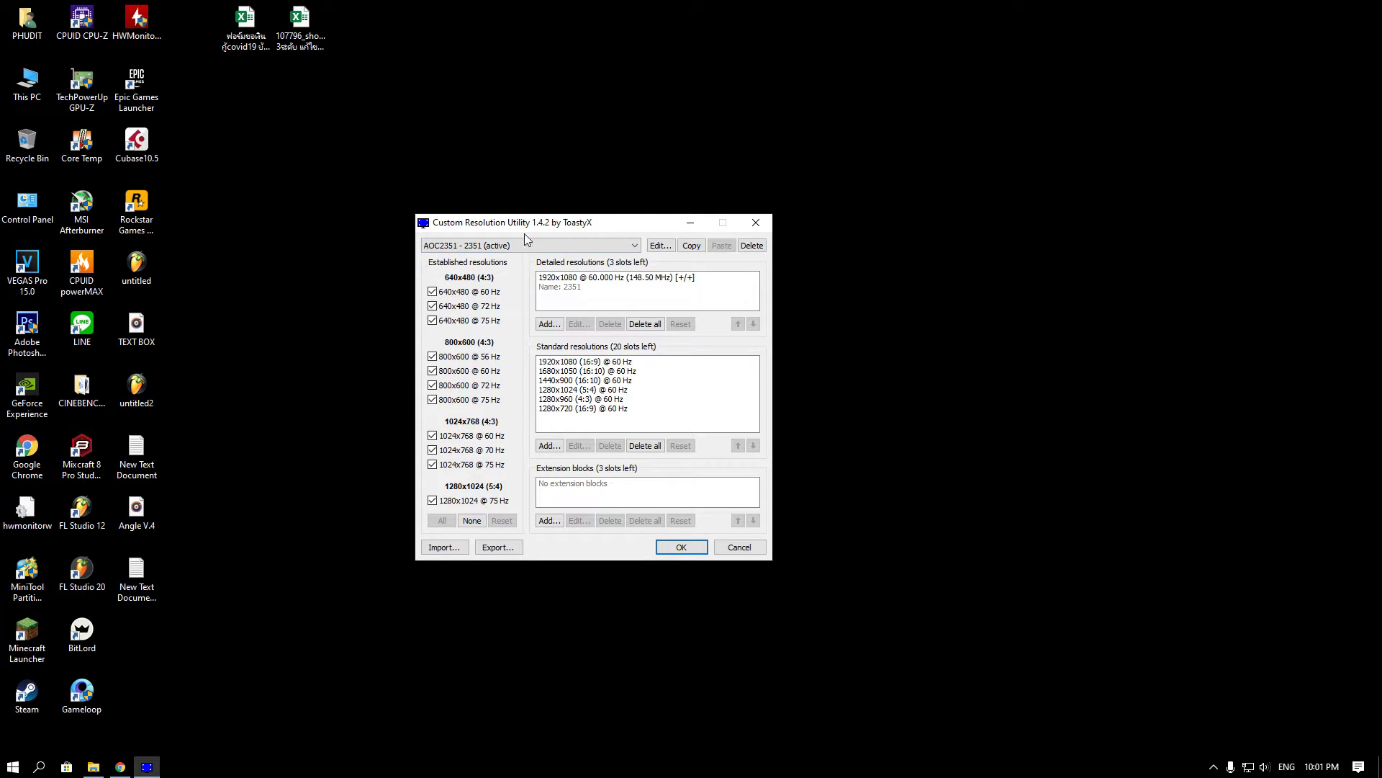
left_click_drag(522, 225, 533, 227)
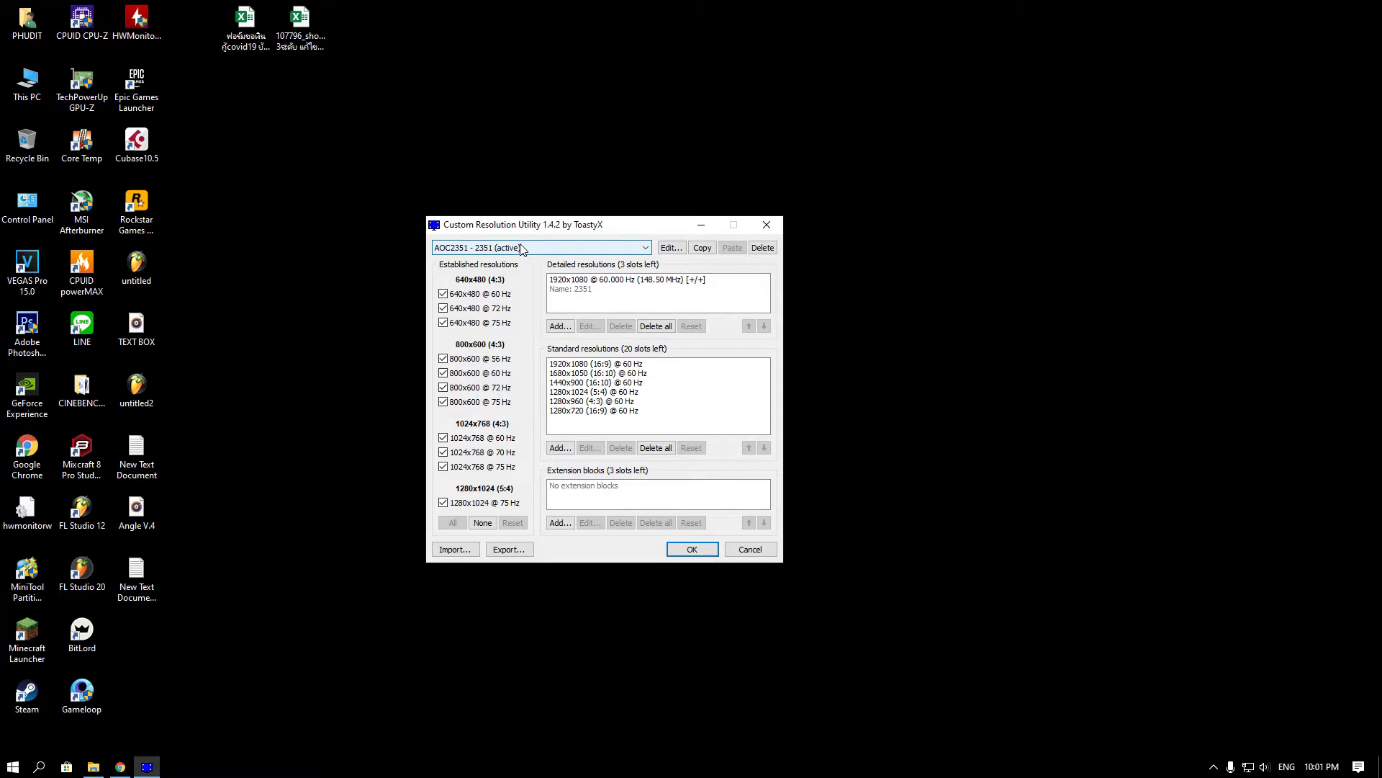
left_click(522, 248)
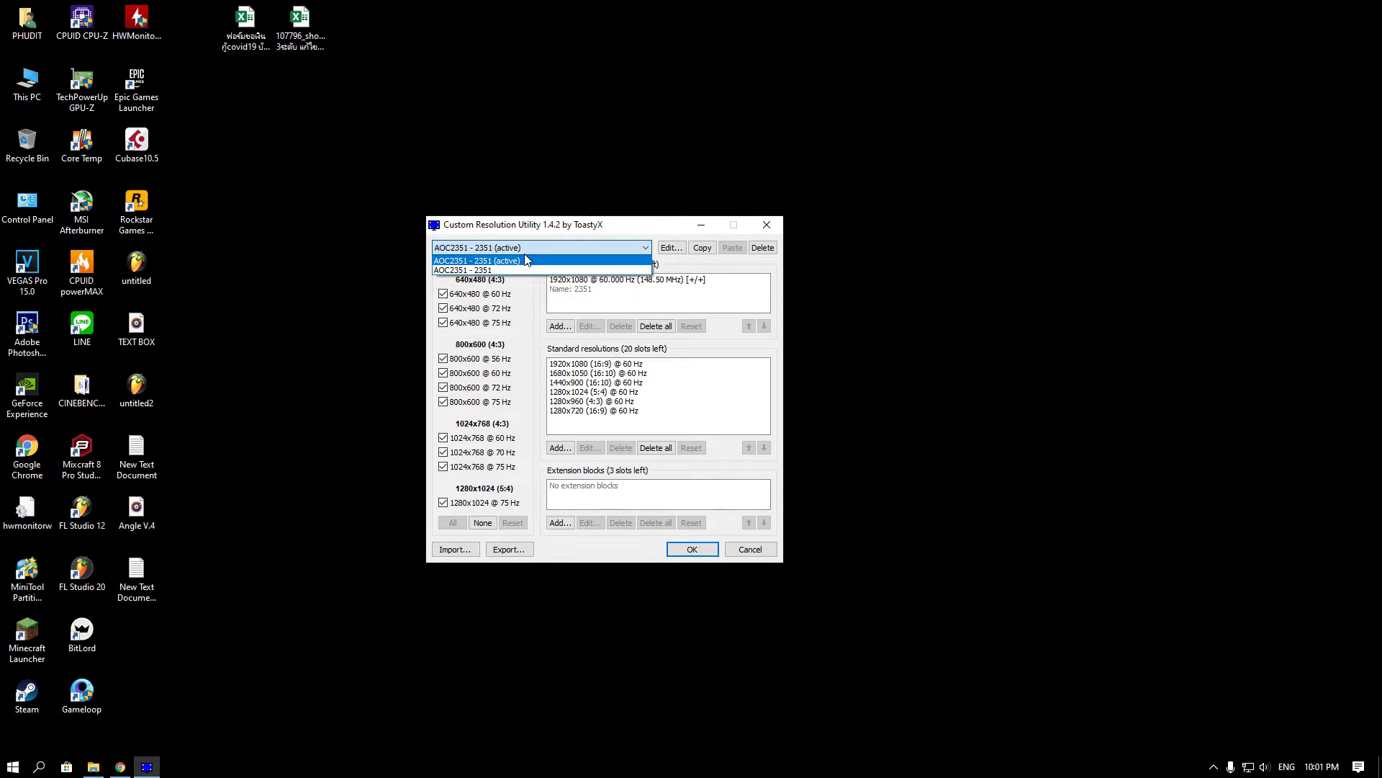
left_click(525, 260)
left_click_drag(564, 222, 531, 218)
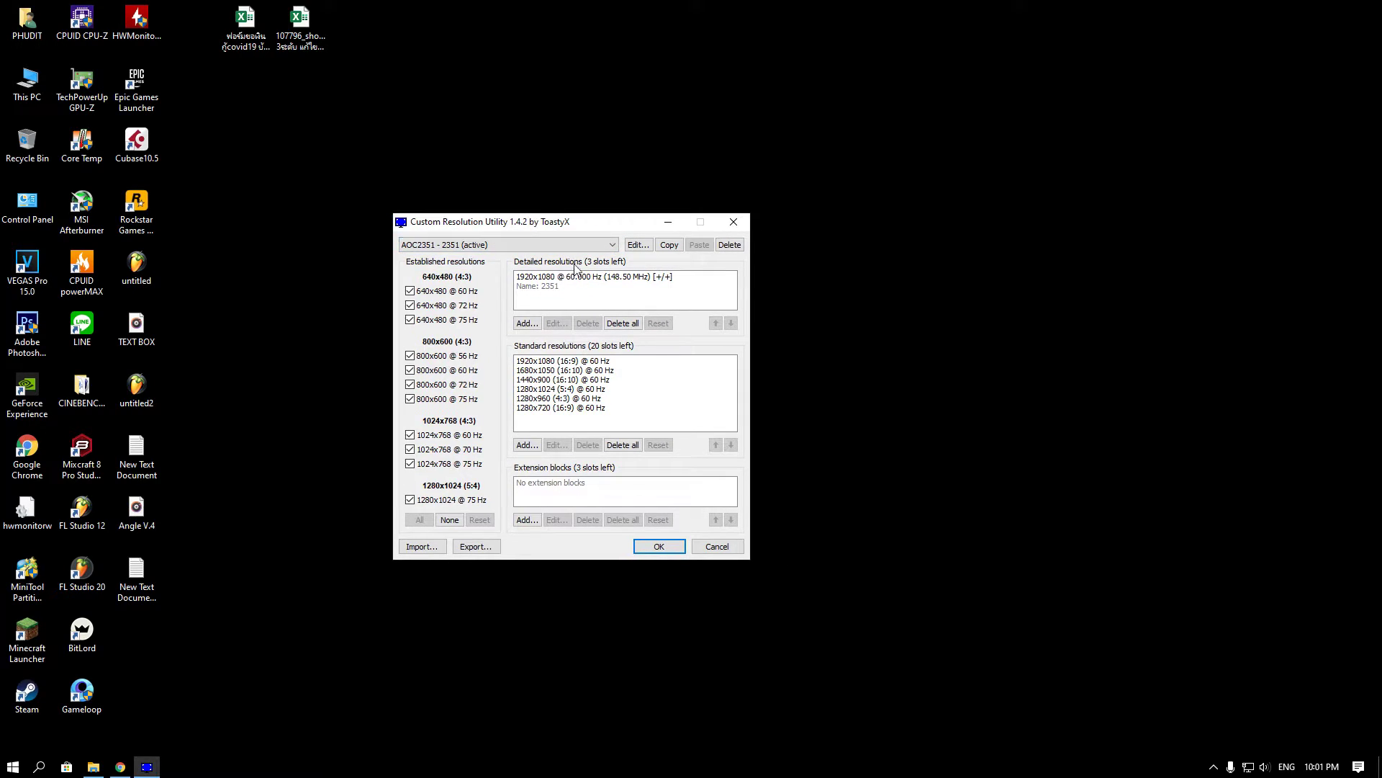
- Add a 1920x1080 detailed resolution with manual timing and a refresh rate of 75 Hz
left_click(527, 324)
mouse_move(553, 251)
left_mouse_down()
mouse_move(564, 230)
mouse_move(550, 249)
left_mouse_up()
left_click(542, 458)
double_click(542, 458)
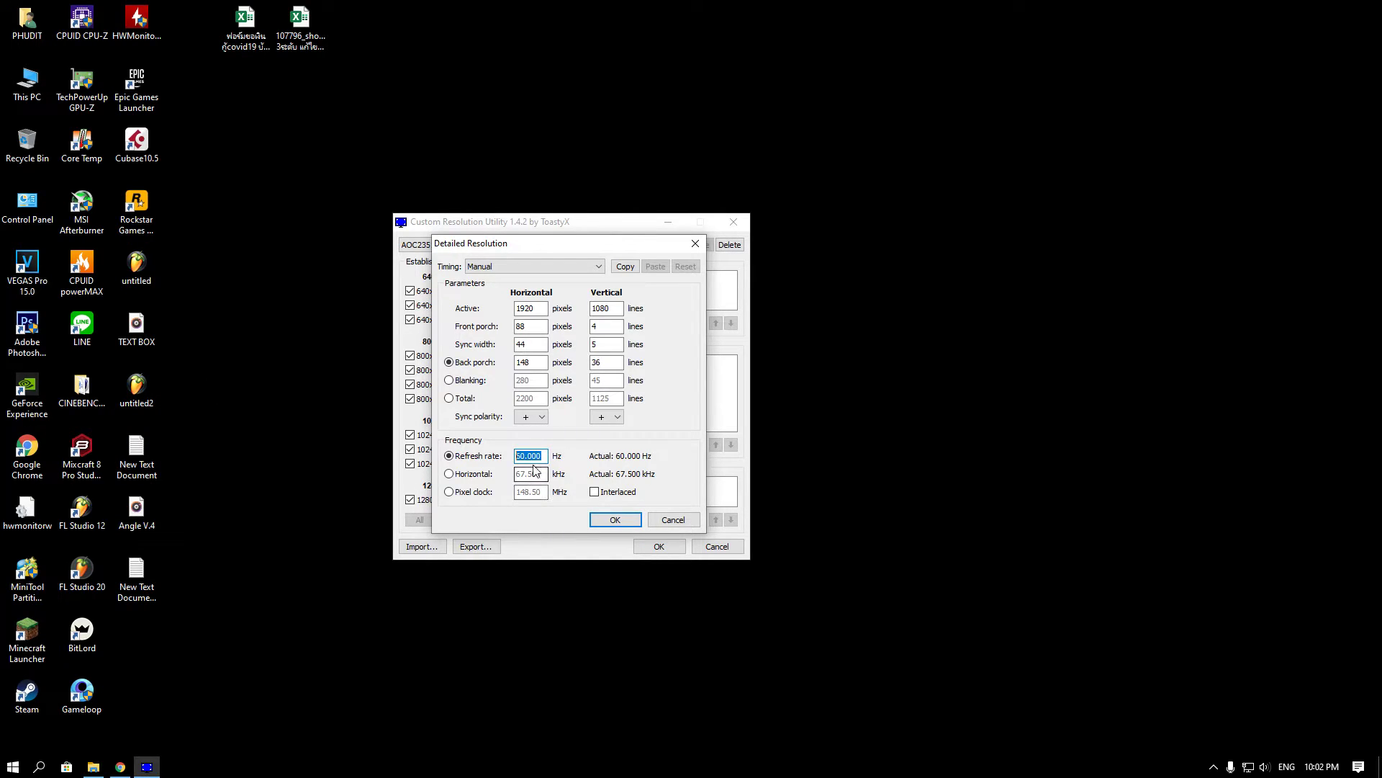
type("75")
left_click(613, 519)
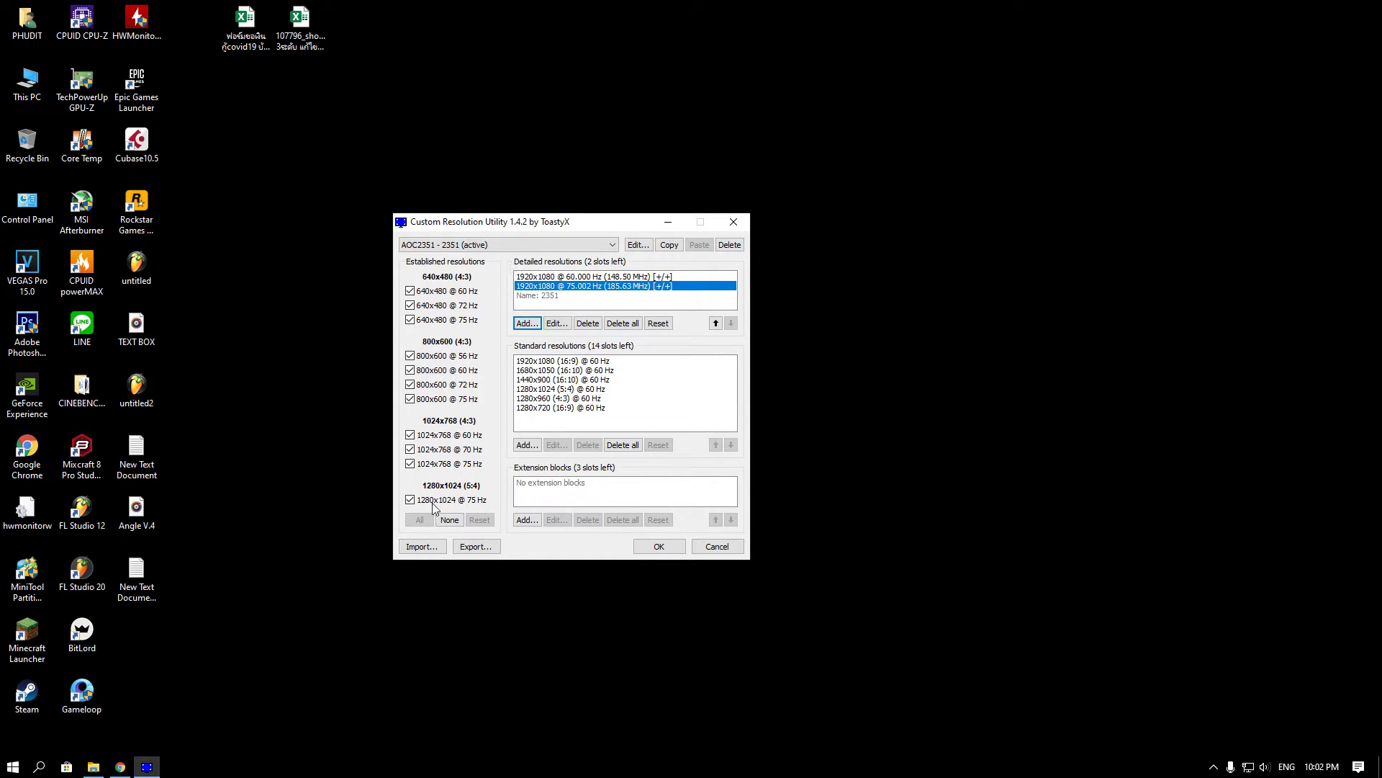
left_click_drag(504, 217, 559, 260)
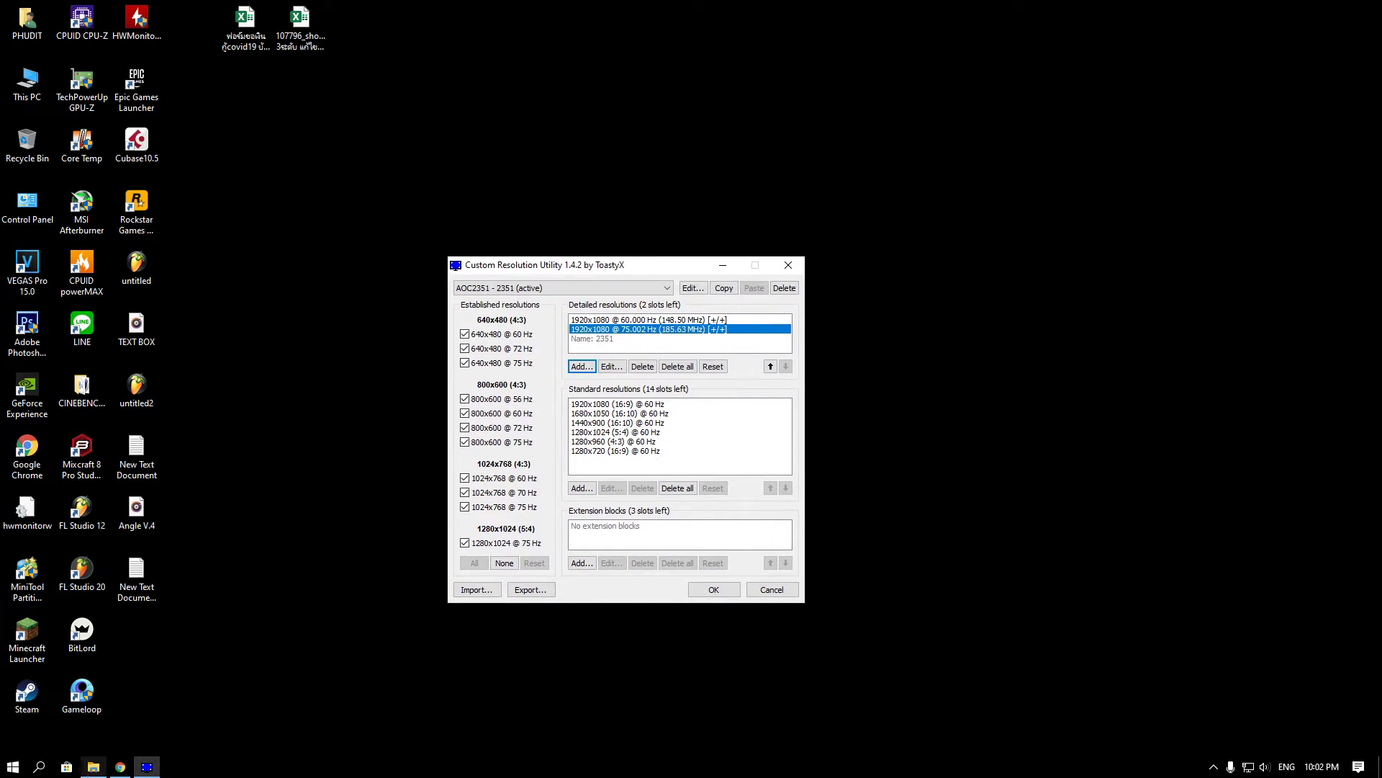
left_click(93, 766)
left_click(661, 409)
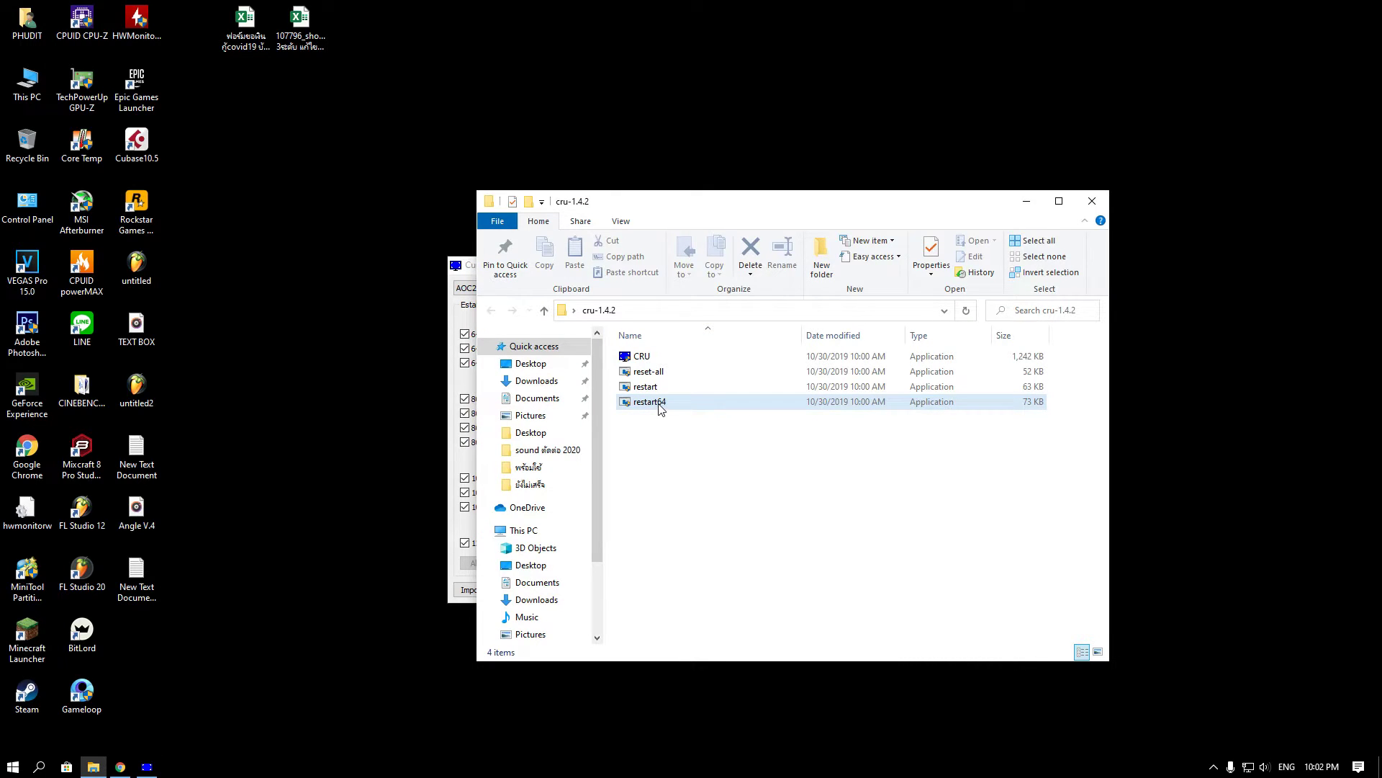
left_click(1026, 201)
left_click_drag(637, 276, 670, 237)
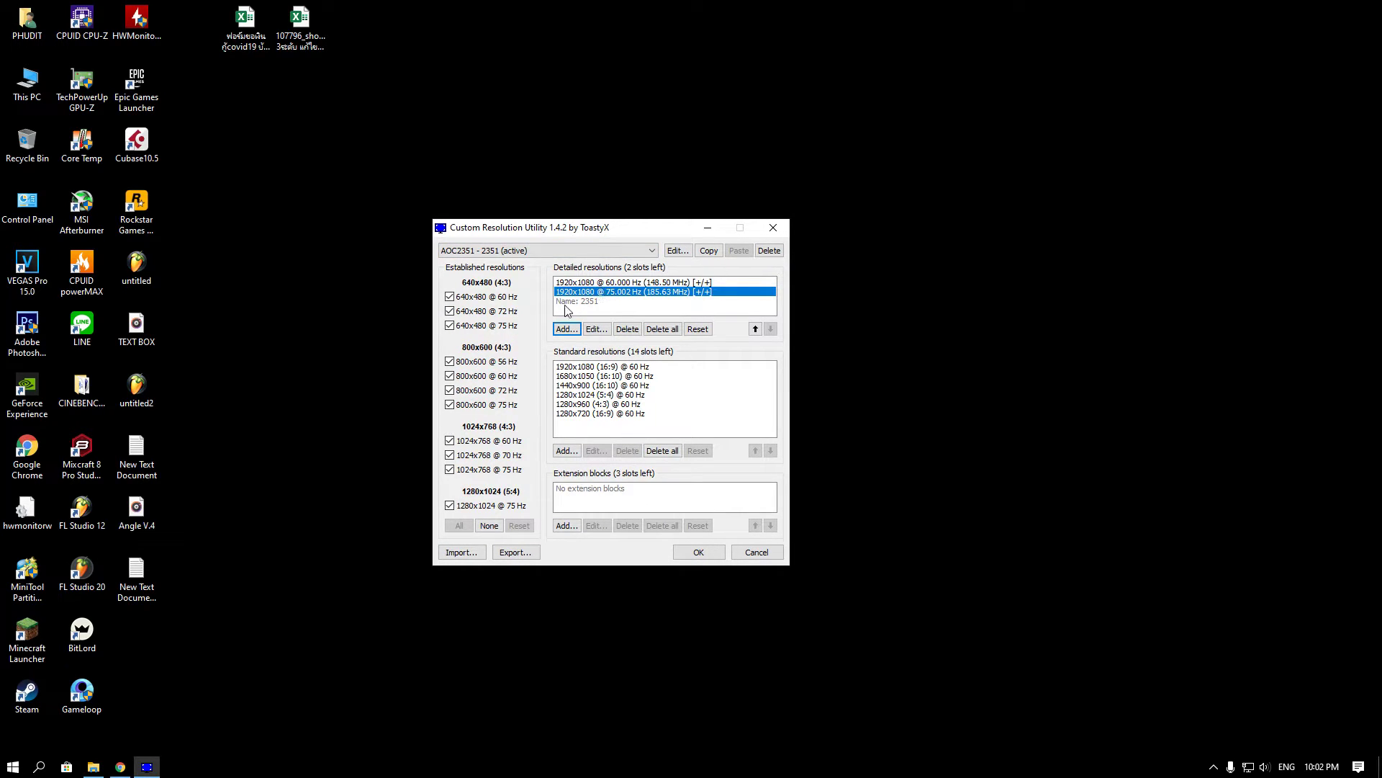
- Open the 75 Hz detailed resolution for editing, then switch to Chrome and open the guide's HD Displays with 75Hz link
double_click(597, 292)
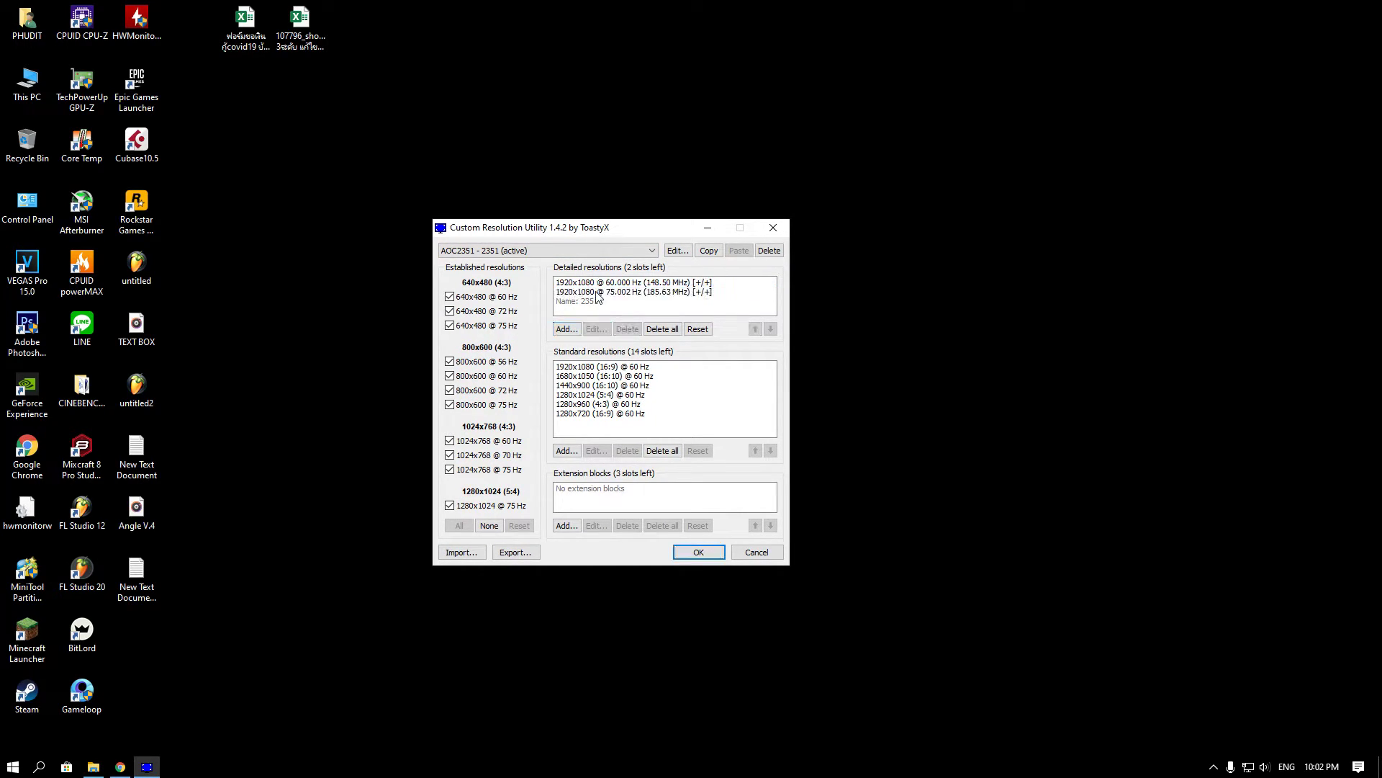
mouse_move(617, 257)
left_mouse_down()
mouse_move(558, 282)
mouse_move(493, 265)
mouse_move(597, 247)
mouse_move(619, 258)
left_mouse_up()
left_click(120, 766)
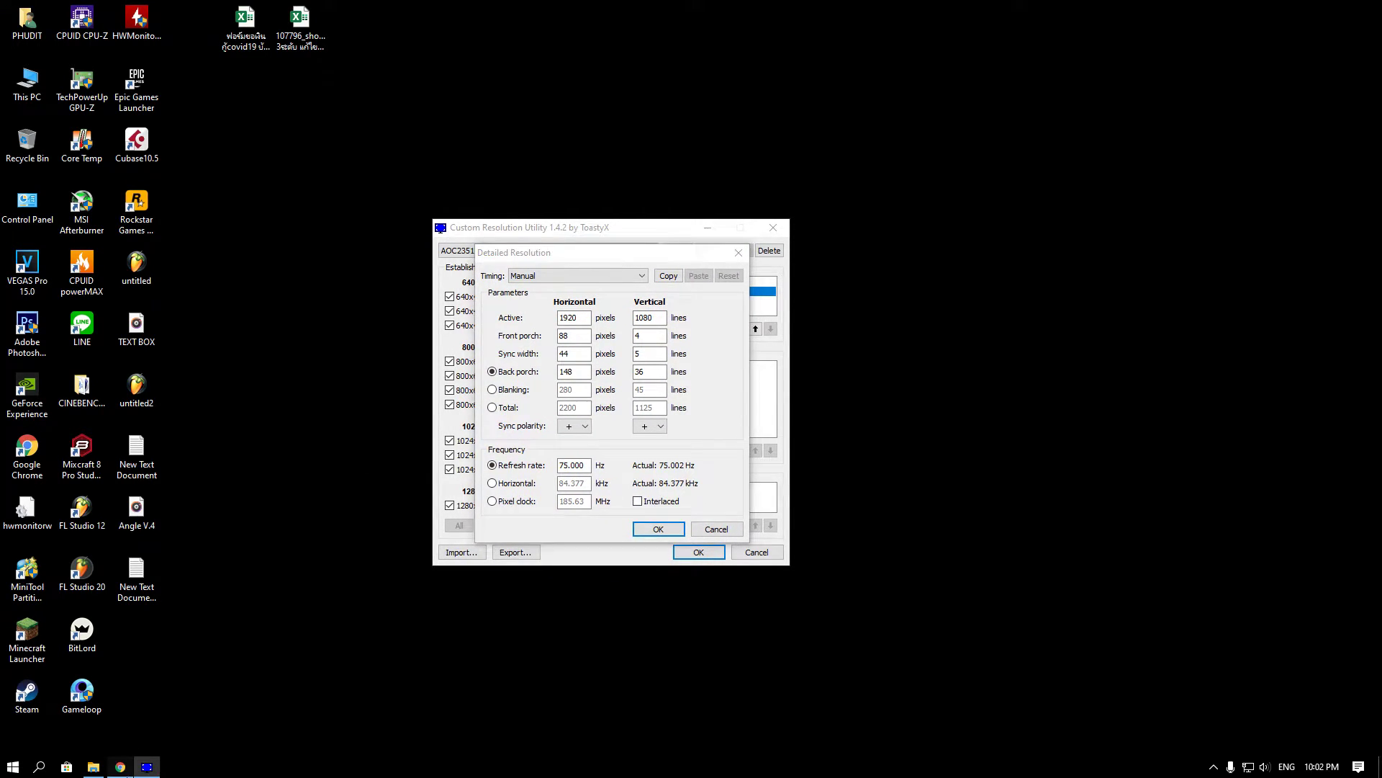
scroll(447, 490, "up", 2)
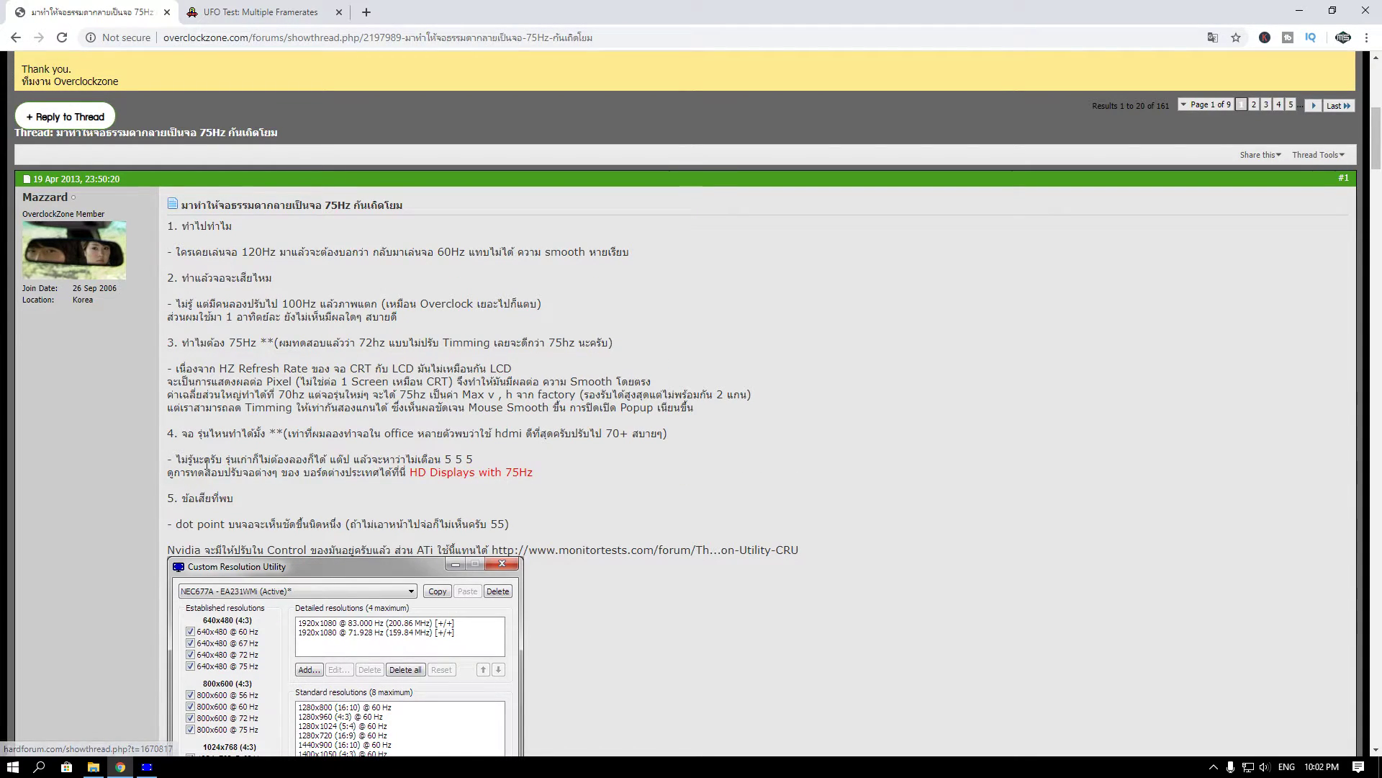
left_click_drag(180, 459, 475, 465)
left_click(193, 486)
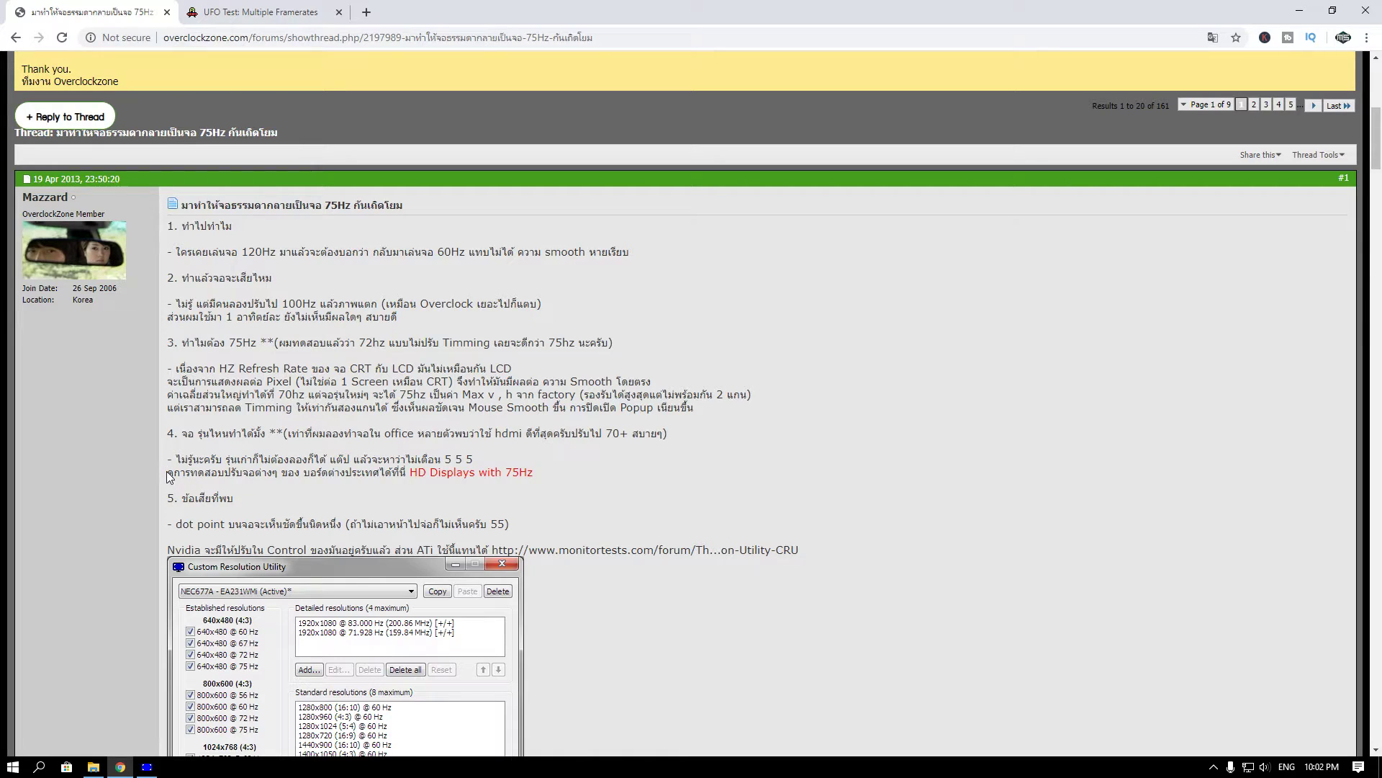
left_click_drag(170, 473, 403, 474)
left_click(460, 485)
left_click(453, 474)
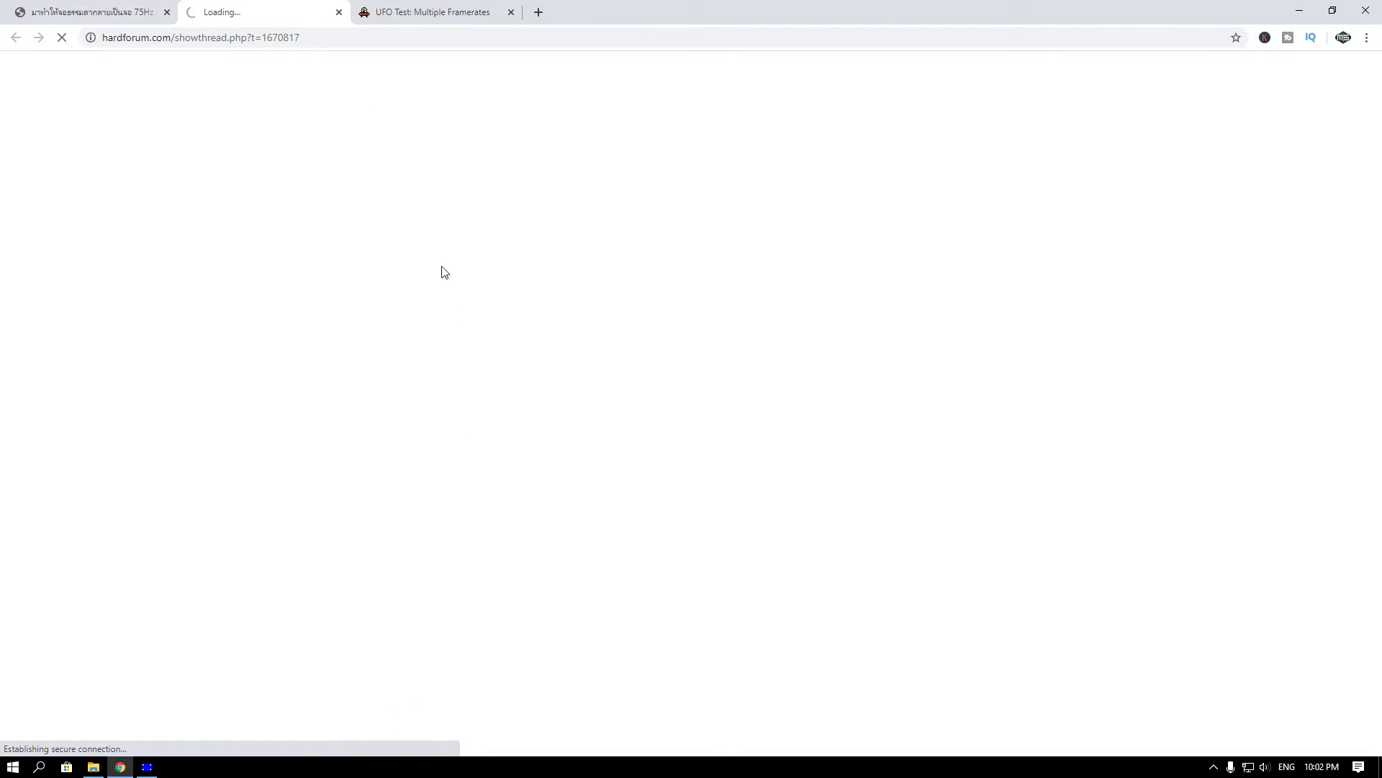
- Examine the thread's recommended 1920x1080 timing parameters for 75 Hz alongside the Detailed Resolution dialog
scroll(347, 464, "down", 4)
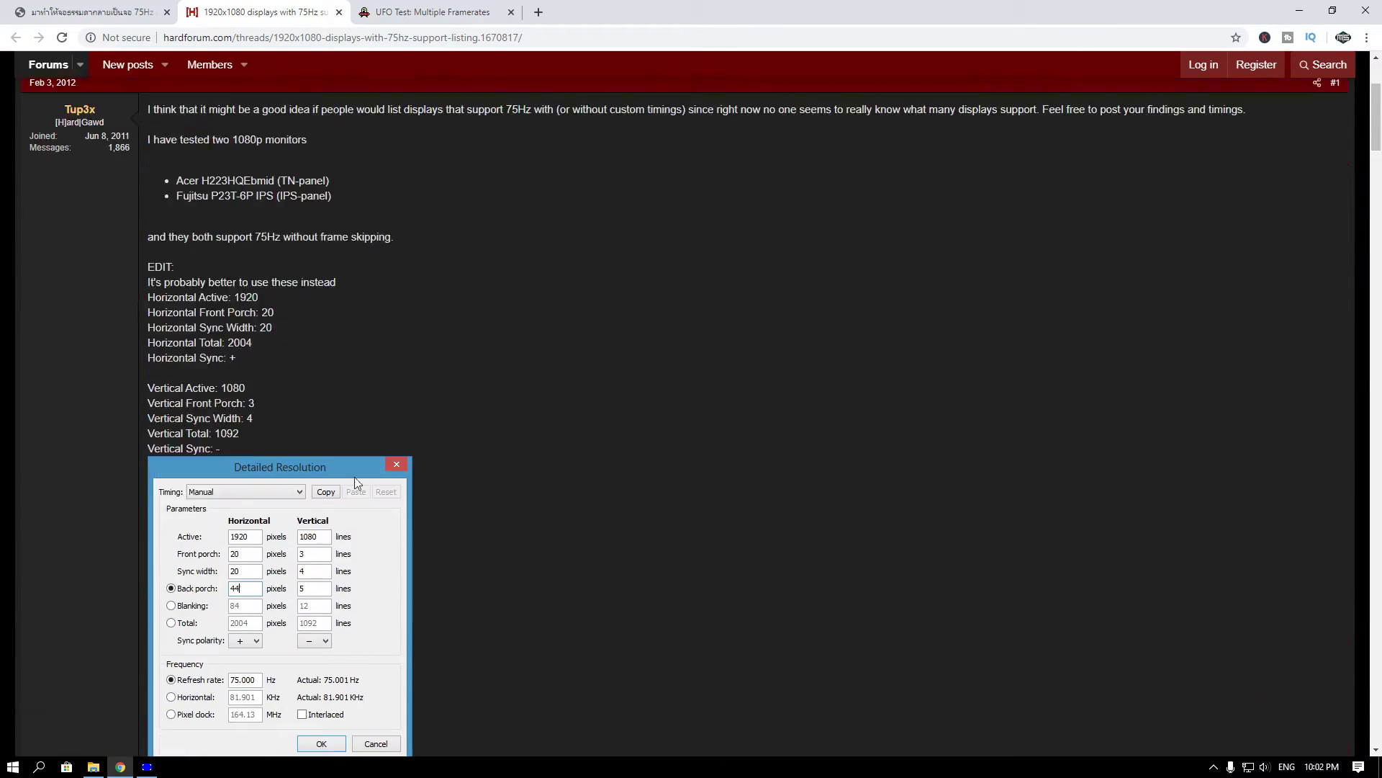
scroll(360, 498, "up", 1)
scroll(374, 454, "up", 1)
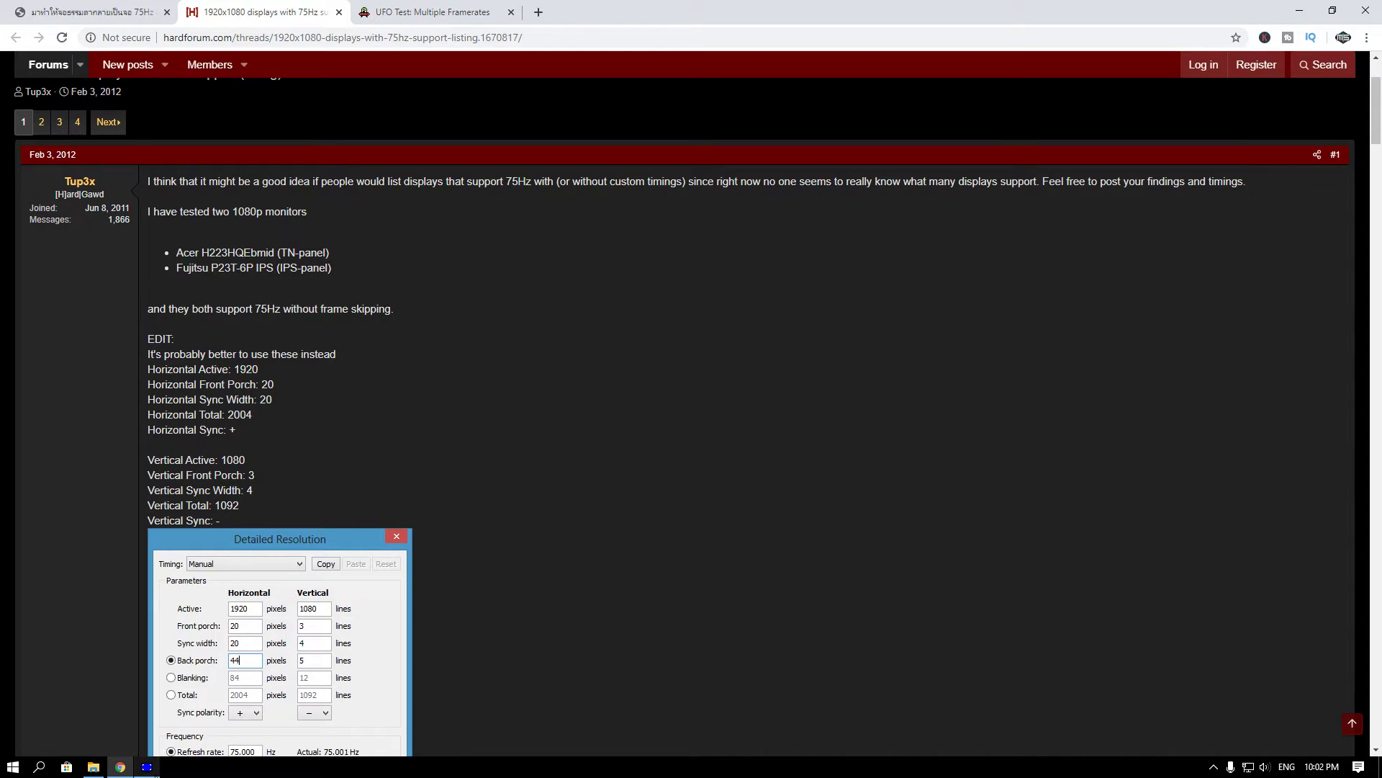
left_click(147, 766)
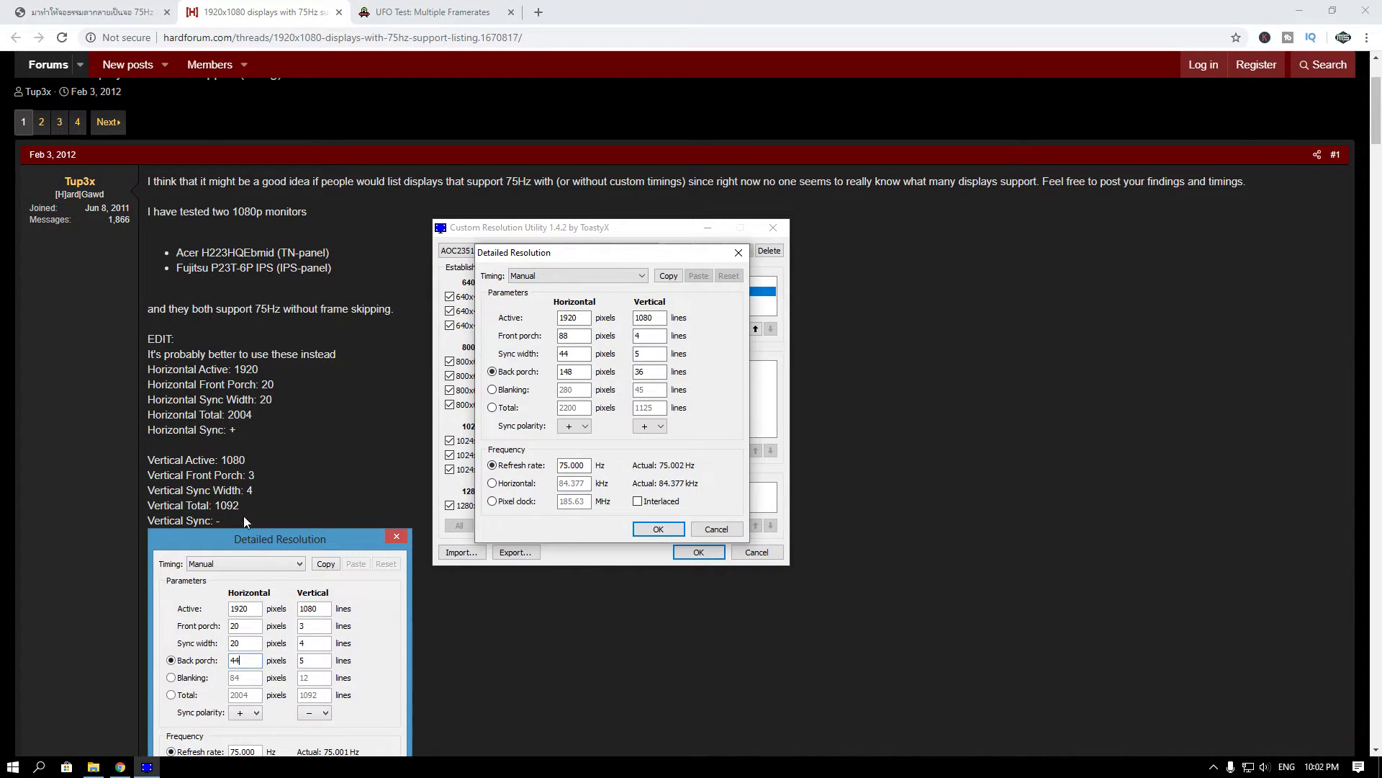
scroll(245, 502, "down", 2)
scroll(257, 246, "up", 1)
scroll(266, 395, "up", 2)
scroll(265, 407, "down", 3)
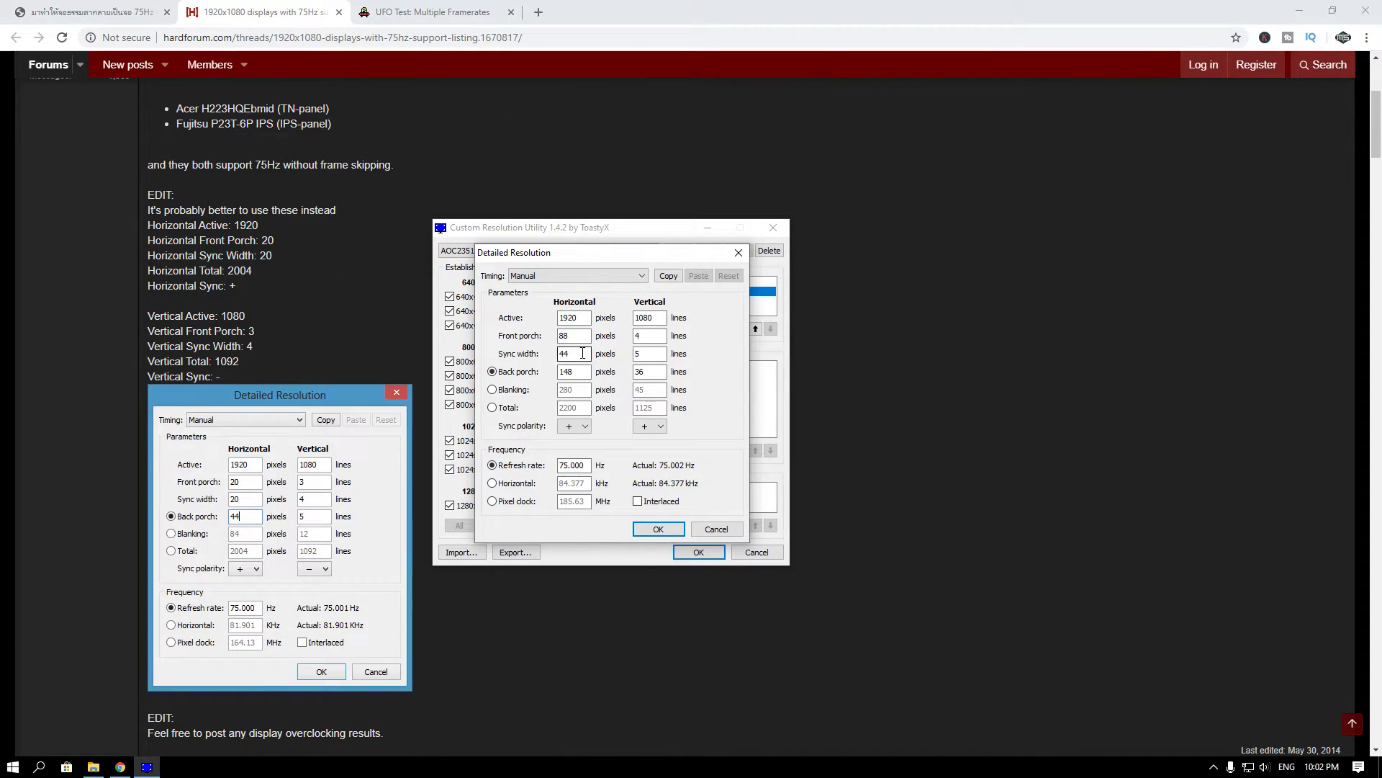
- Set the 75 Hz resolution's horizontal front porch to 20, sync width to 20 and back porch to 44 pixels
double_click(564, 336)
type("20")
key("Tab")
type("20")
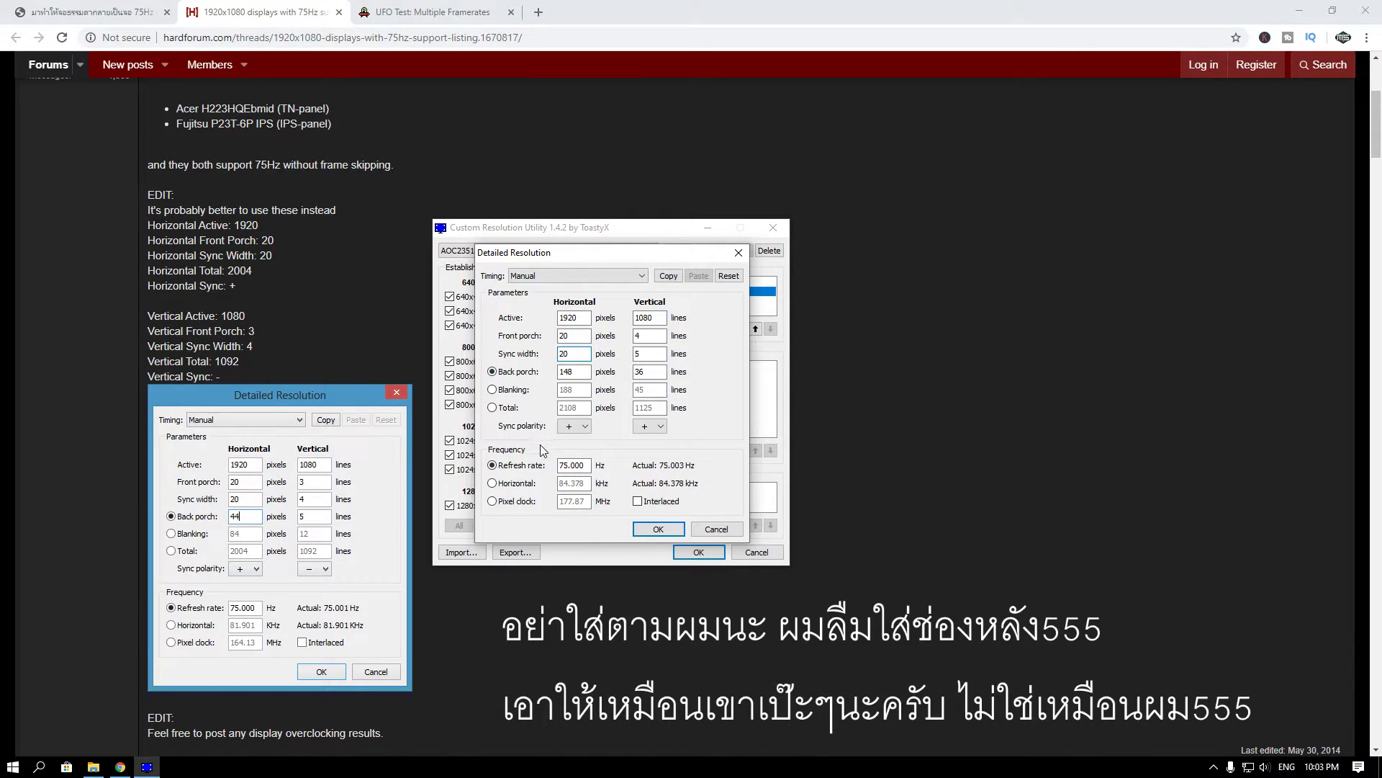
key("Tab")
type("44")
- Recheck the thread's timing values, accept the edited resolution and save the display configuration
scroll(303, 479, "down", 7)
scroll(288, 486, "up", 9)
scroll(286, 489, "down", 5)
scroll(286, 486, "up", 5)
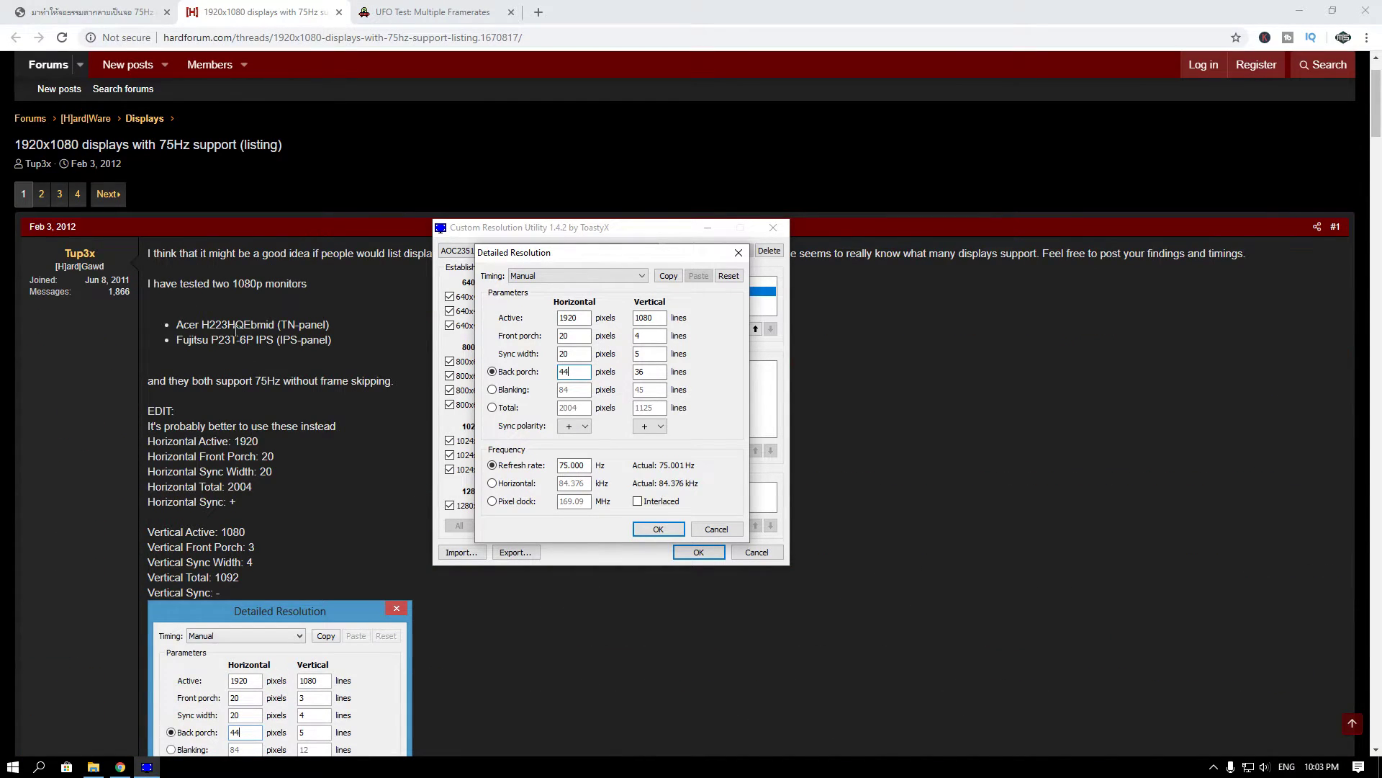
scroll(231, 479, "down", 5)
left_click(655, 529)
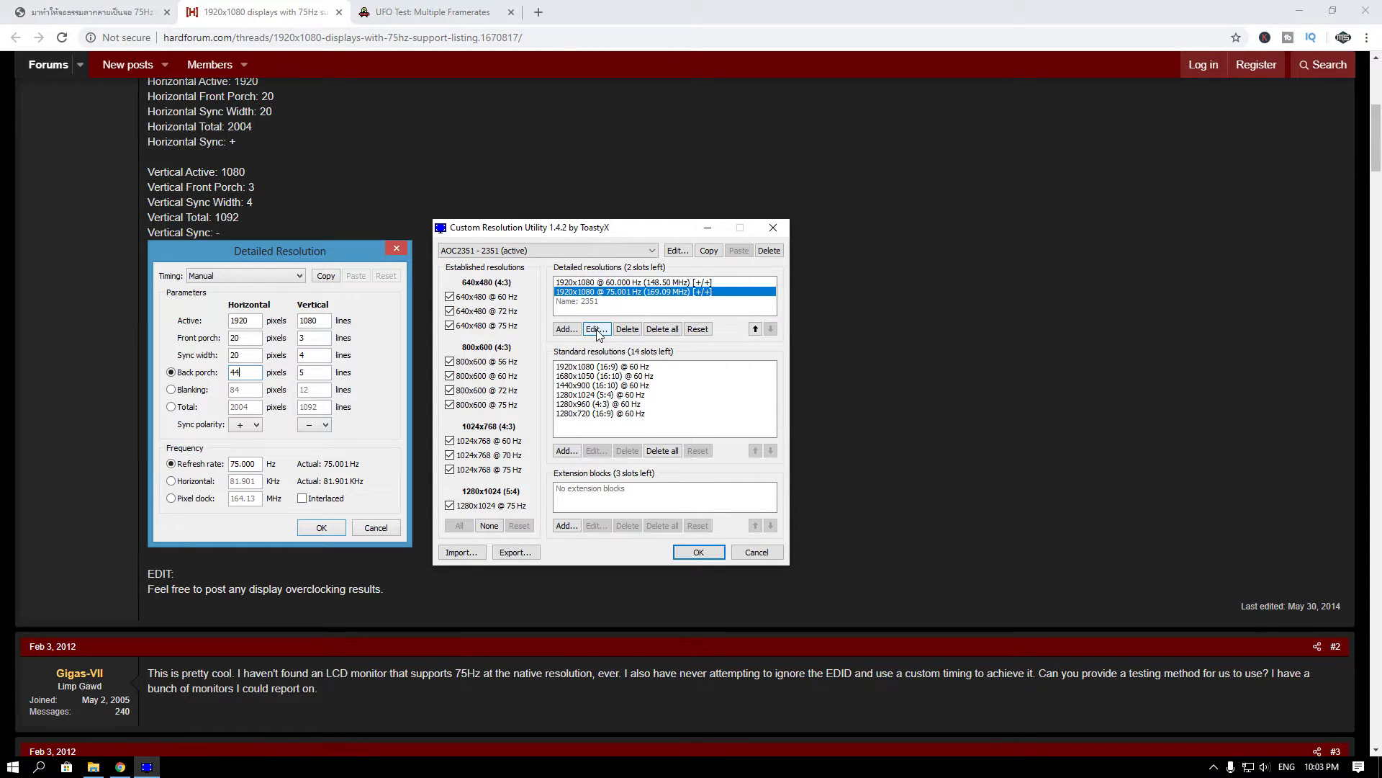
left_click(699, 554)
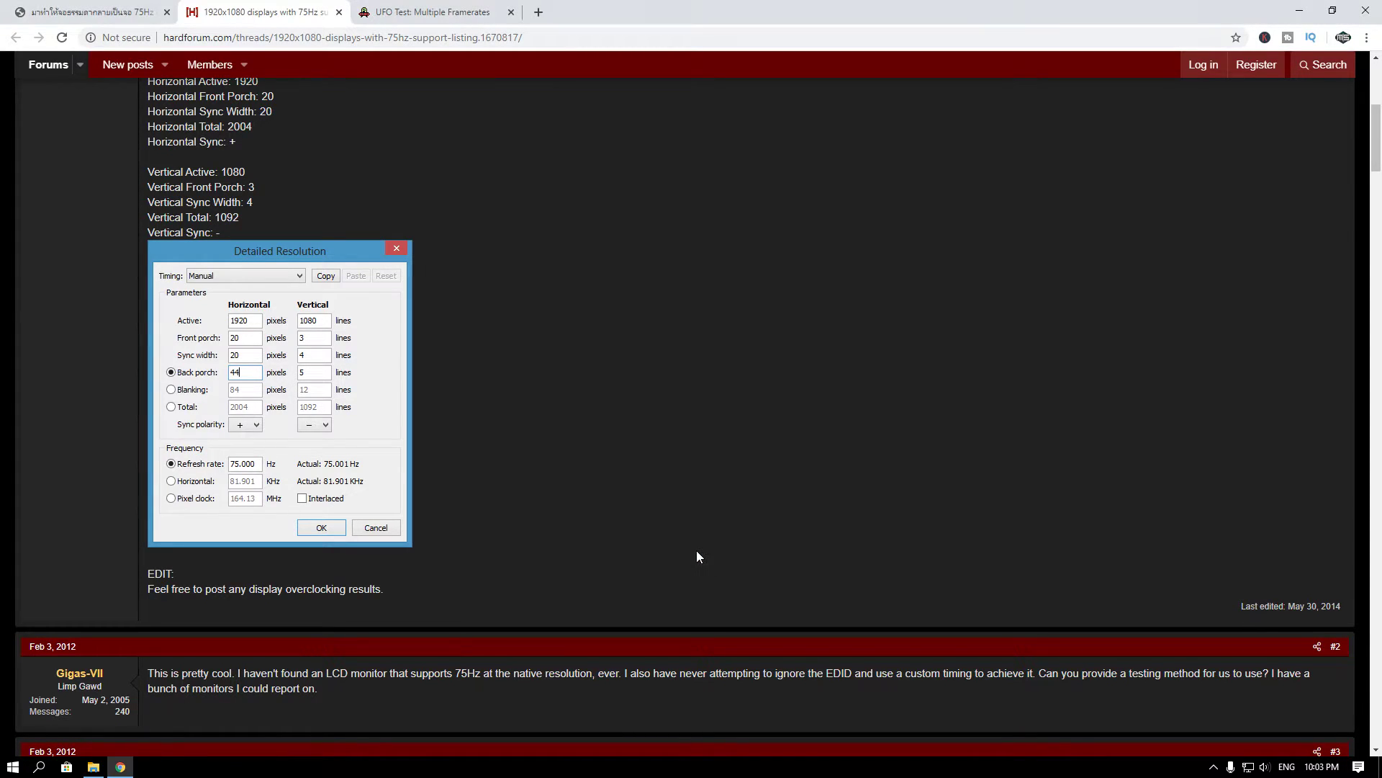
- Run restart64 from the cru-1.4.2 folder, allow it to make changes, and dismiss its dialog and the folder window
left_click(121, 766)
double_click(684, 389)
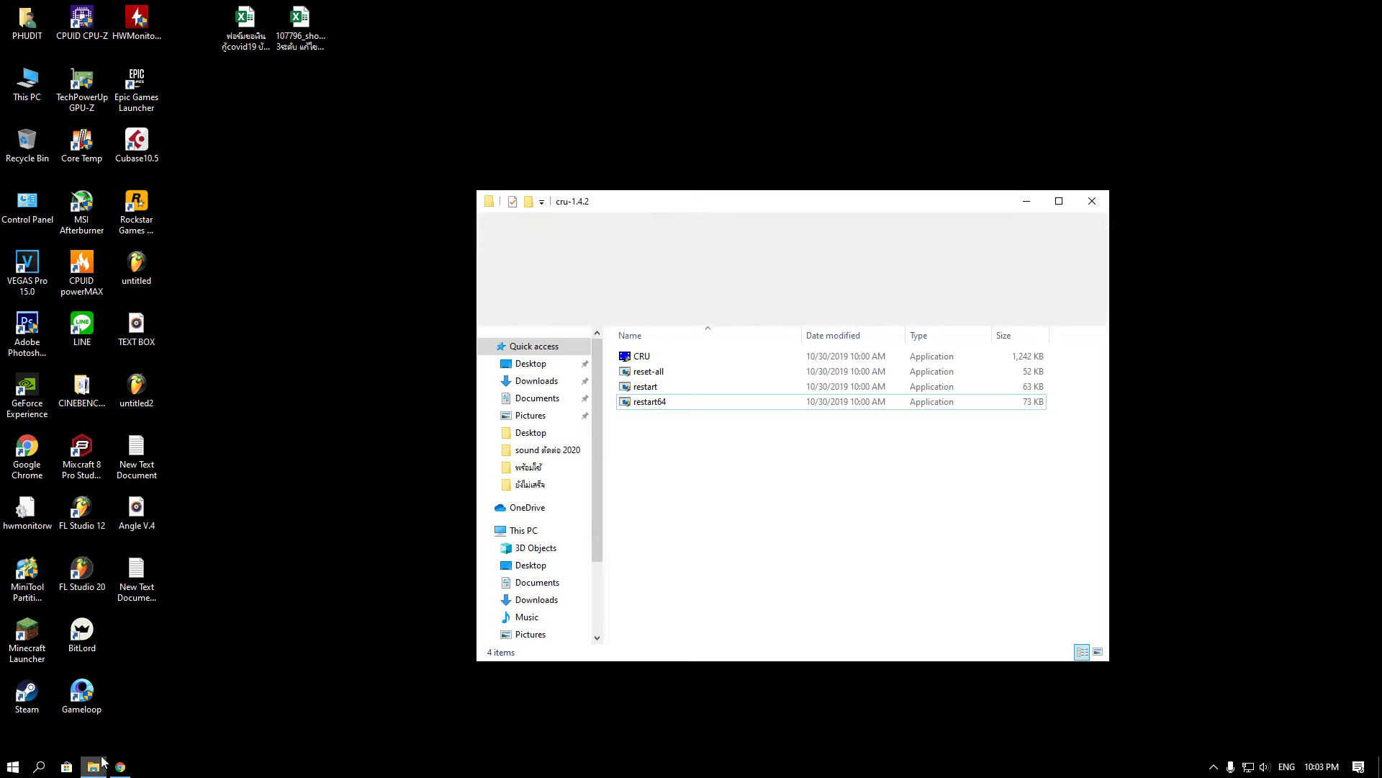
left_click(684, 408)
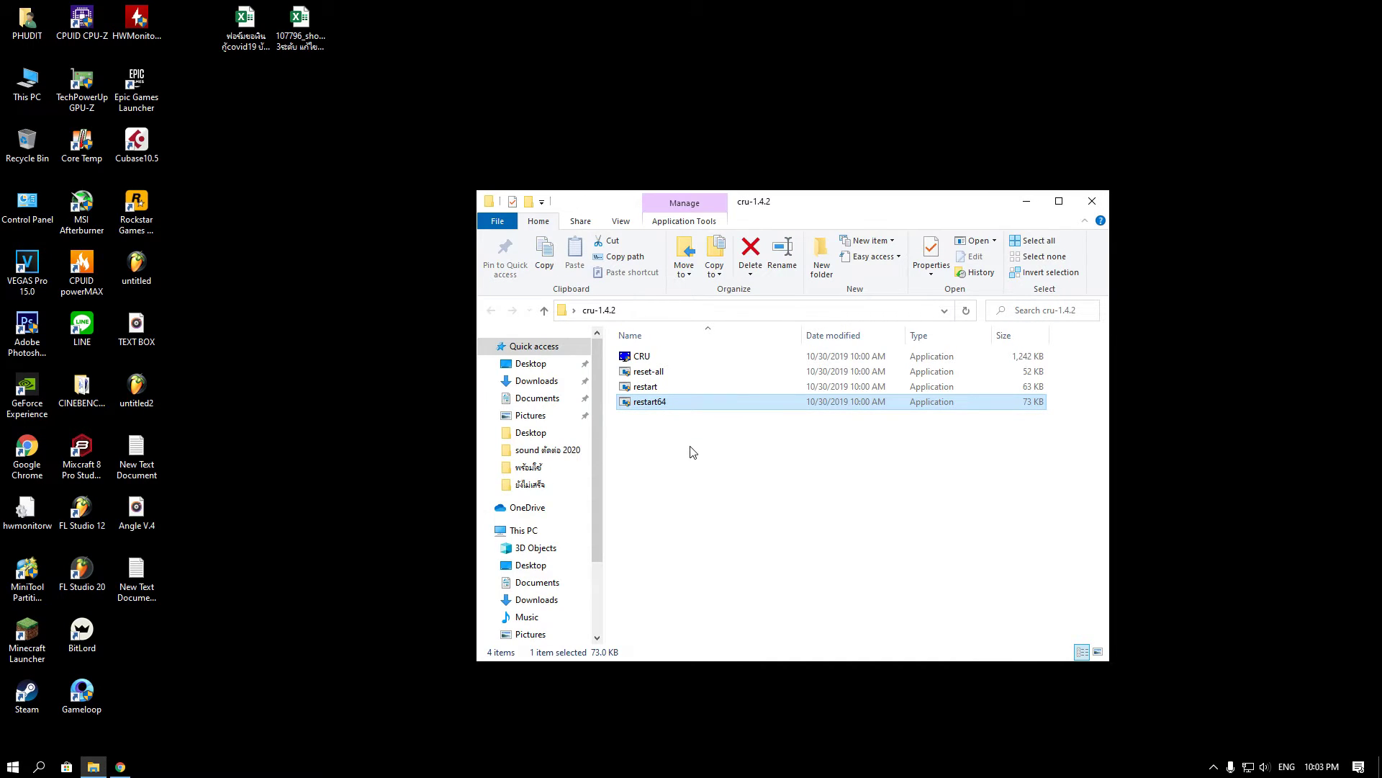
double_click(684, 401)
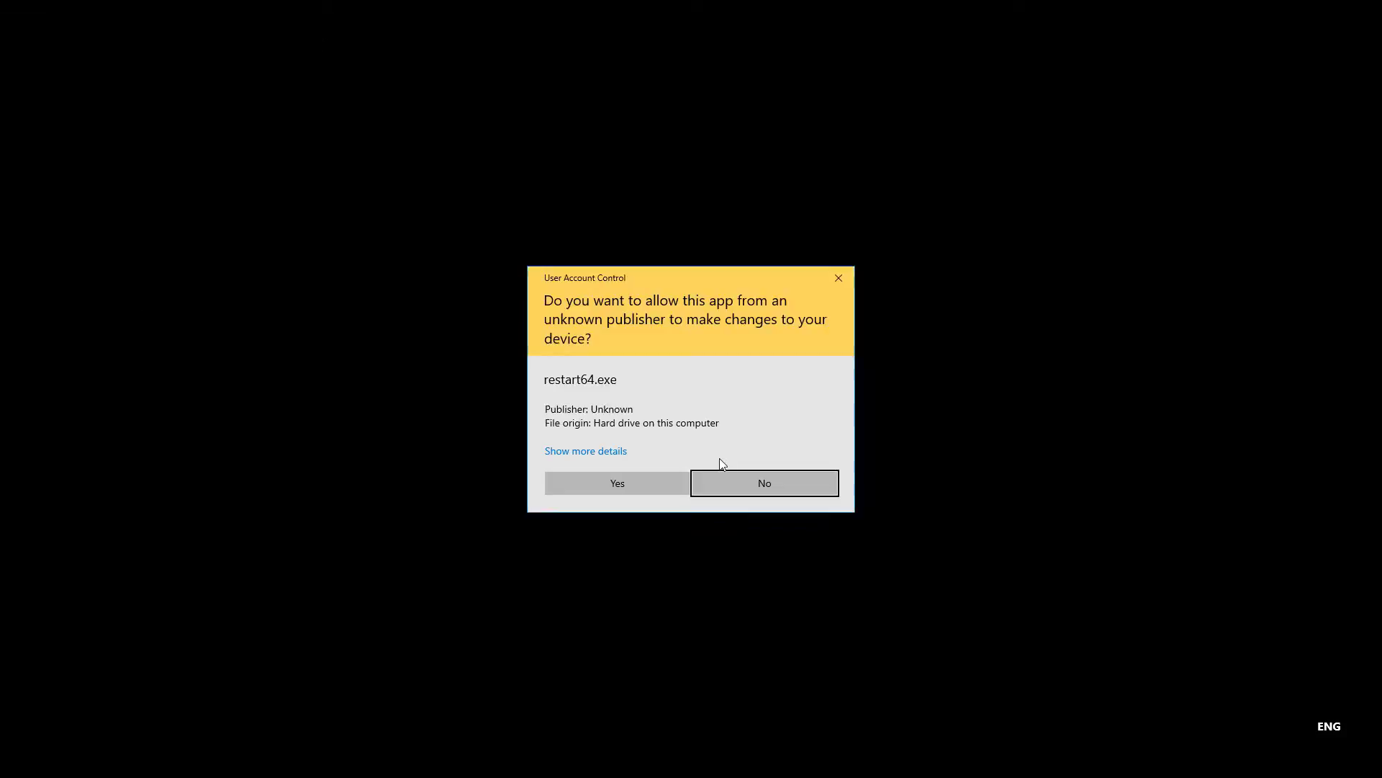
left_click(637, 484)
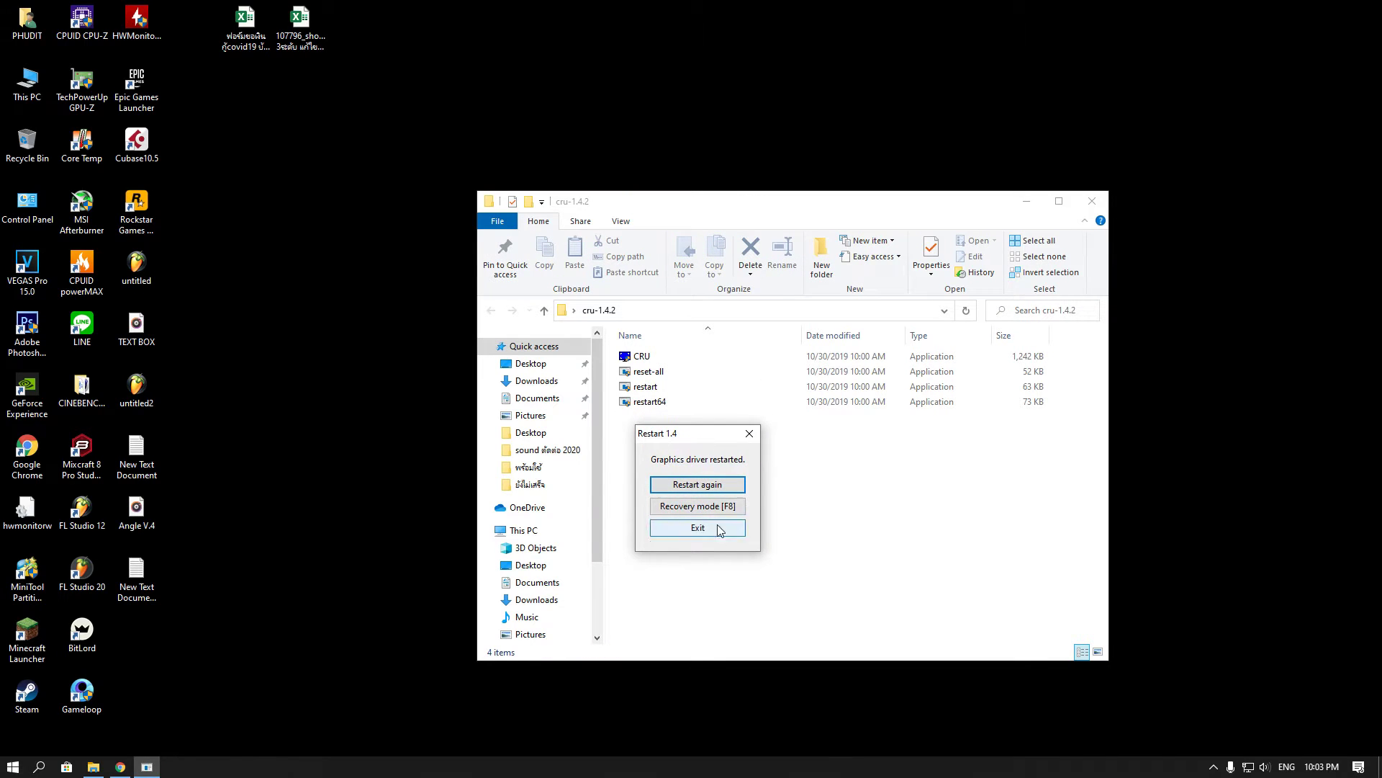
left_click(750, 432)
left_click(1027, 201)
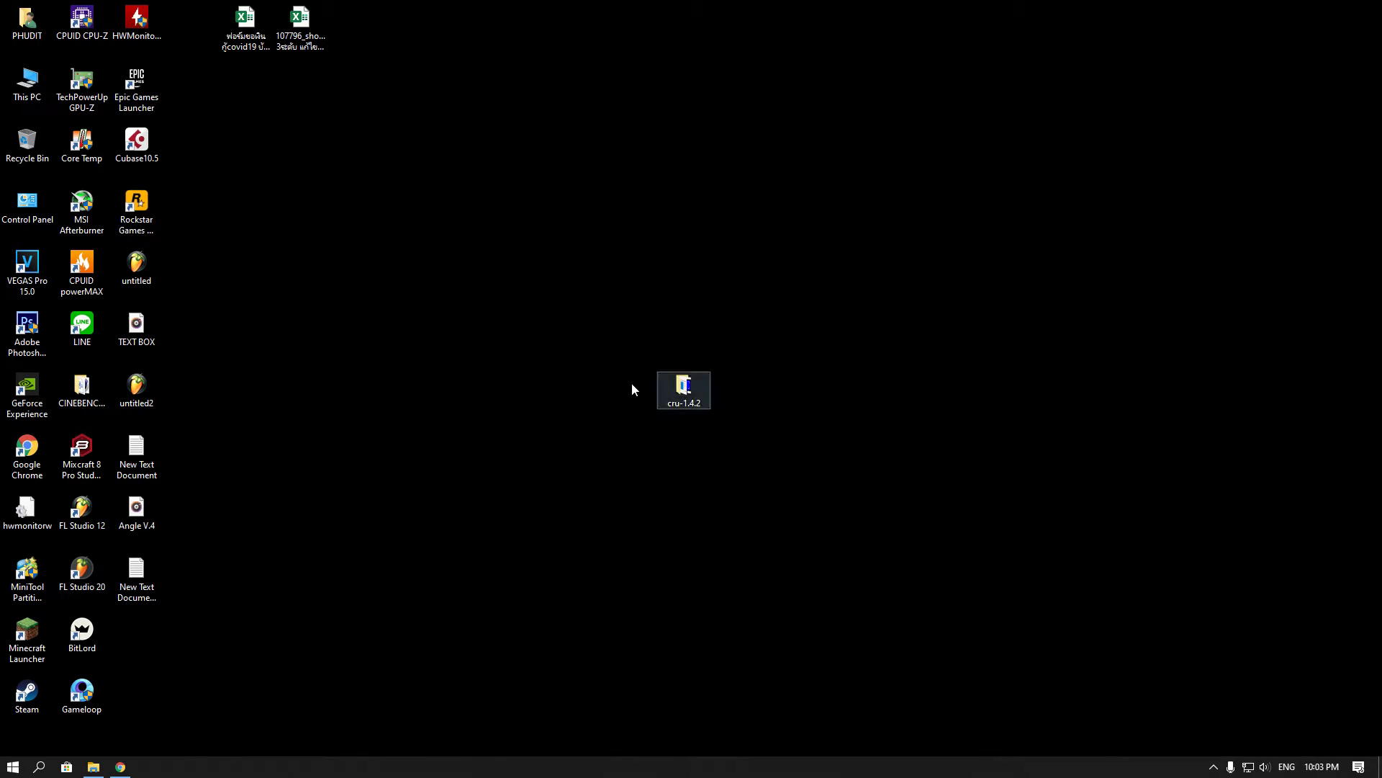
- Open the Windows advanced display settings and check which displays can be chosen
right_click(371, 334)
left_click(426, 493)
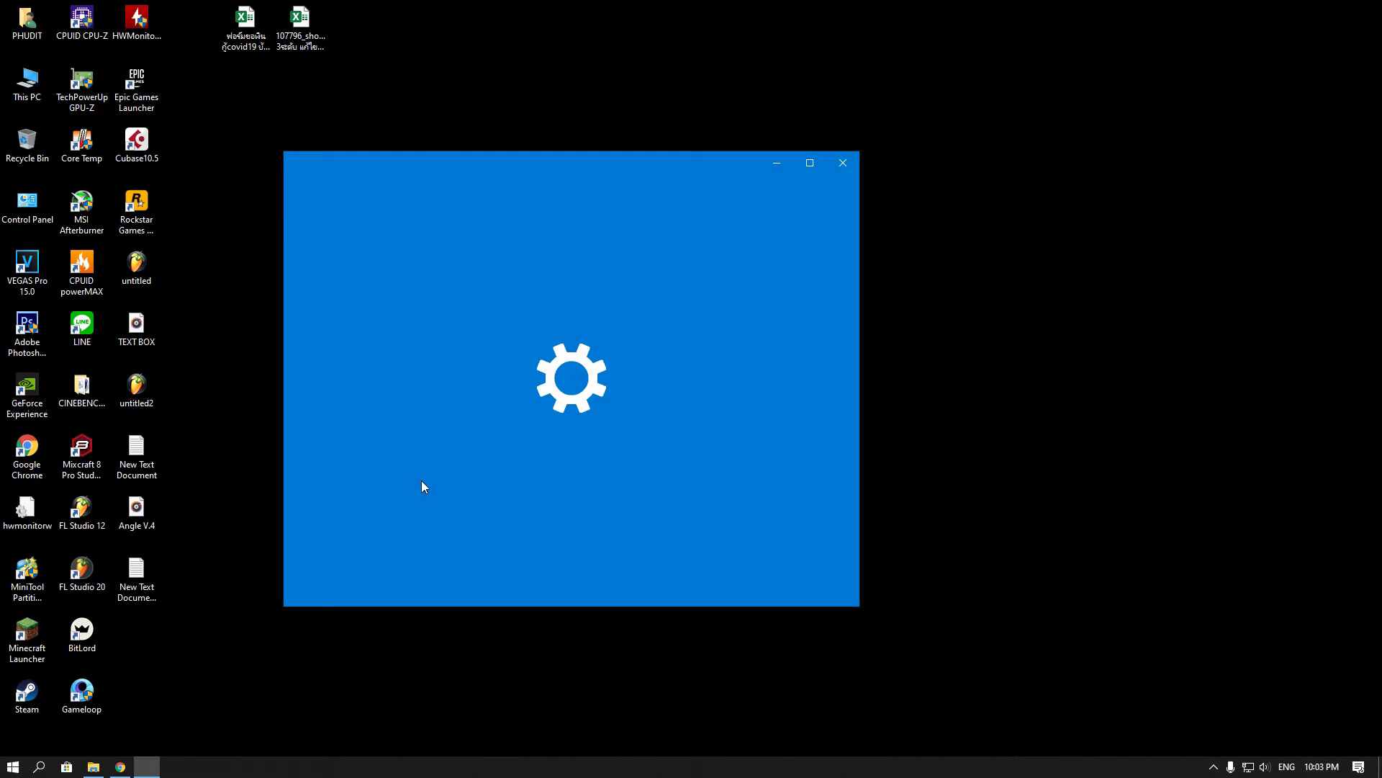
scroll(589, 383, "down", 4)
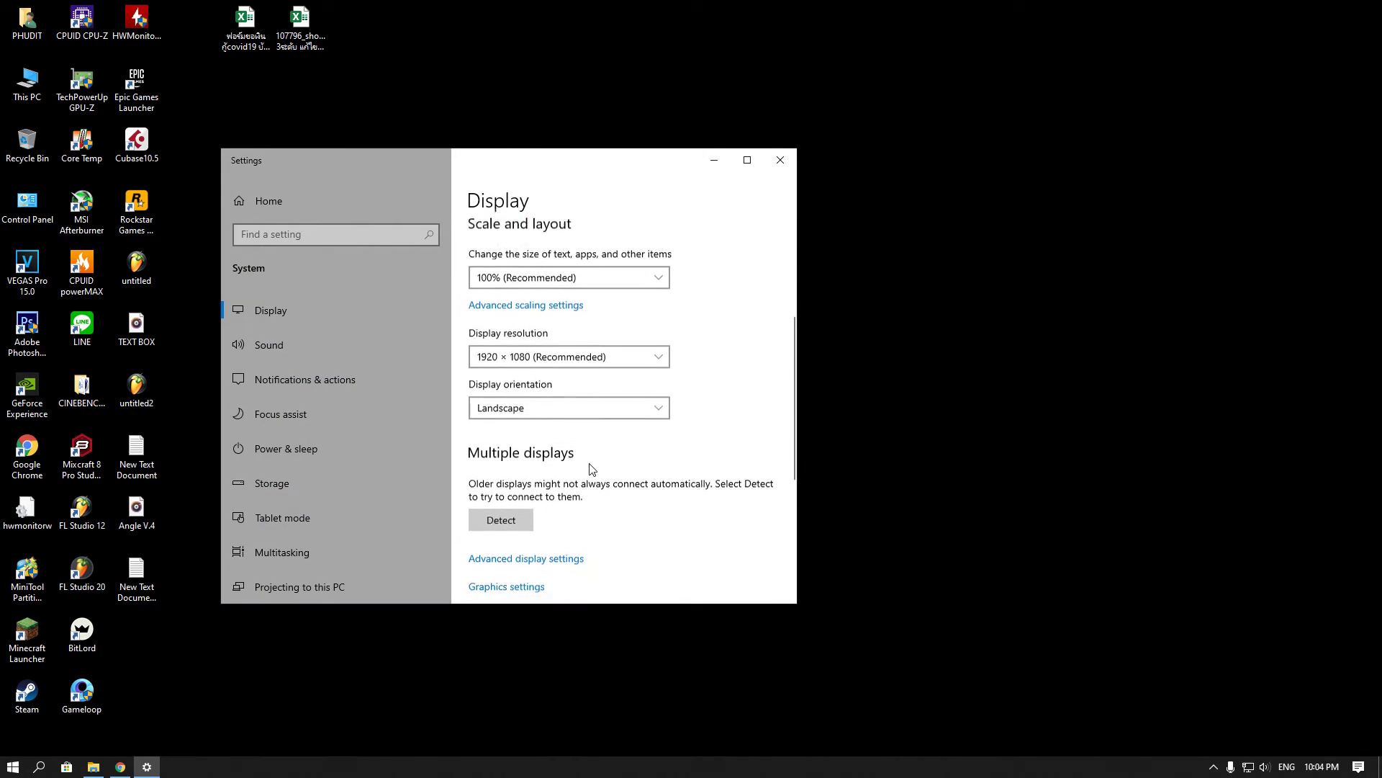
left_click(542, 537)
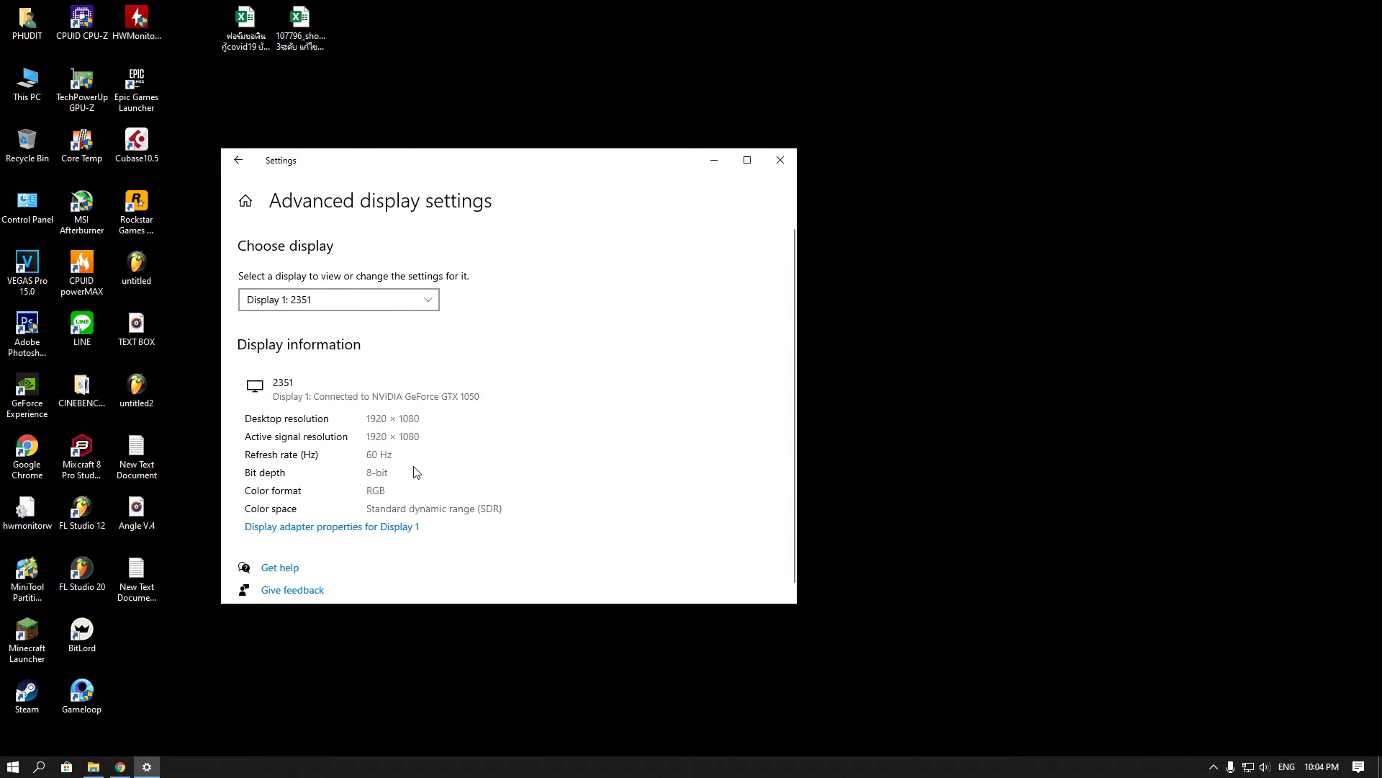
left_click(326, 309)
left_click(457, 376)
left_click(328, 309)
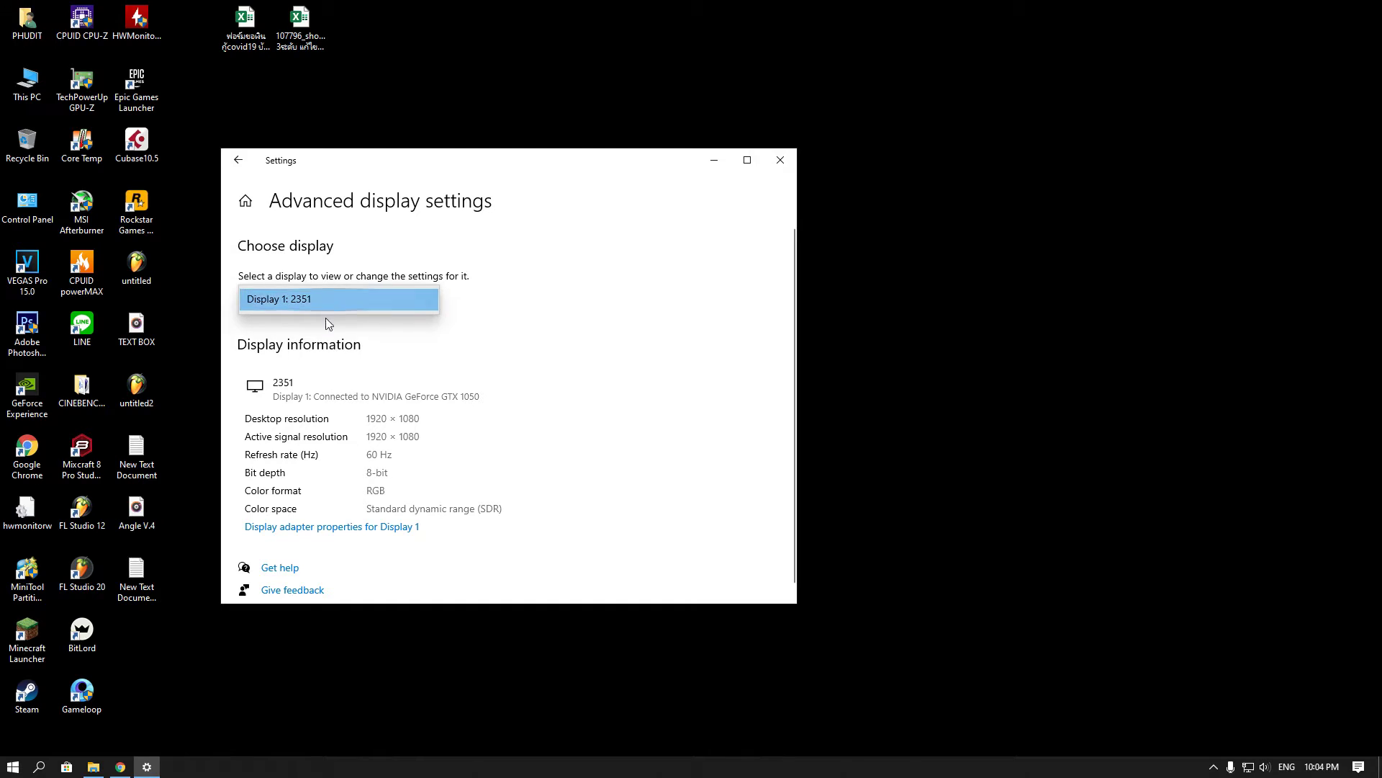
left_click(457, 365)
left_click(386, 303)
left_click(430, 365)
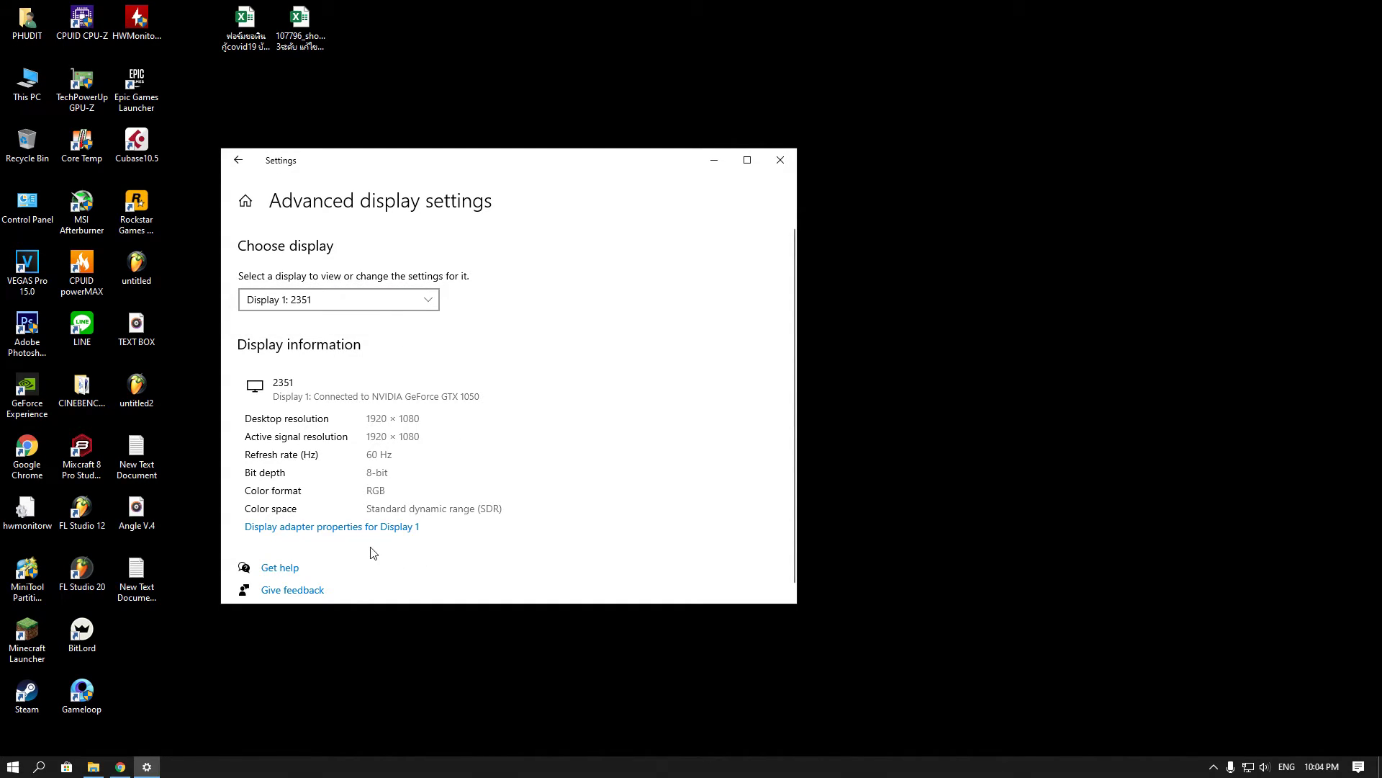
- Select a 75 Hertz screen refresh rate in the monitor settings of Display 1's adapter properties
left_click(314, 533)
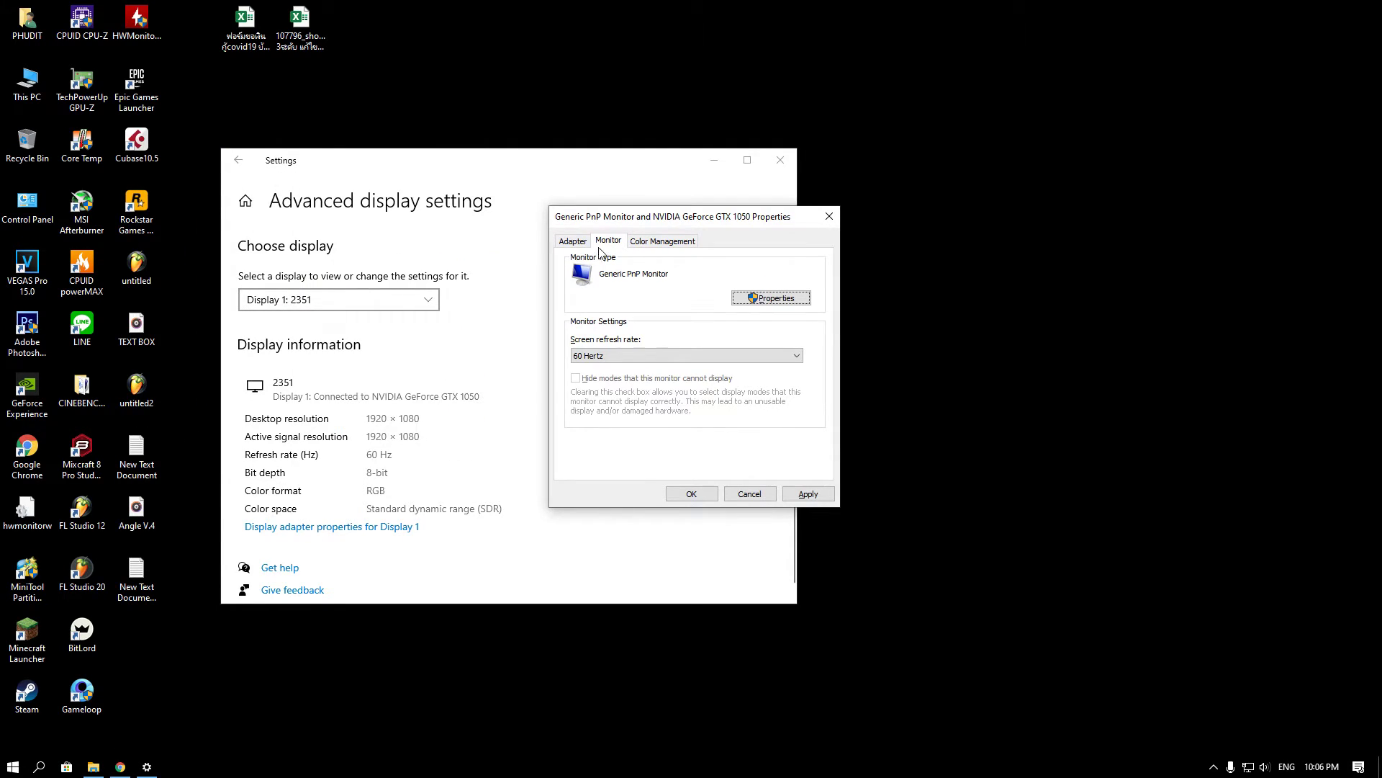
left_click(606, 356)
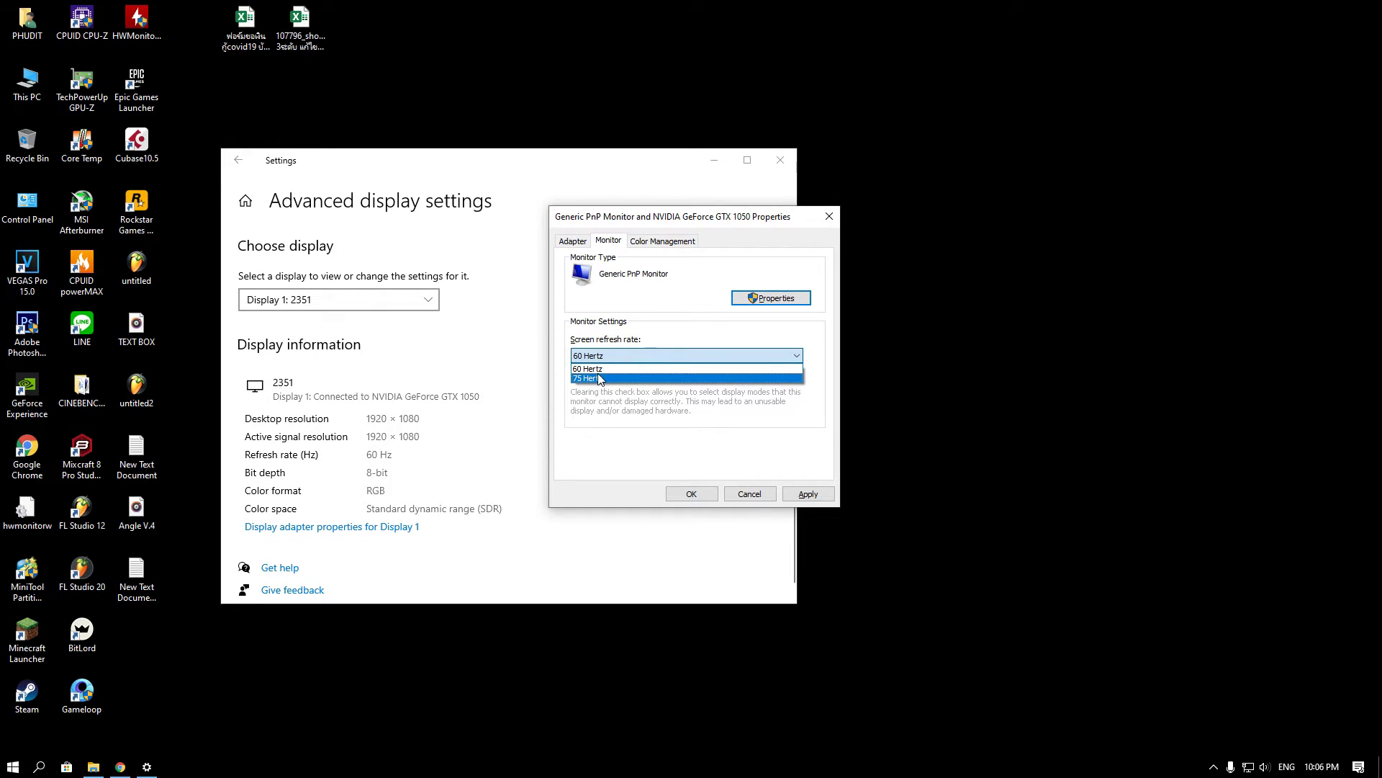
left_click(599, 379)
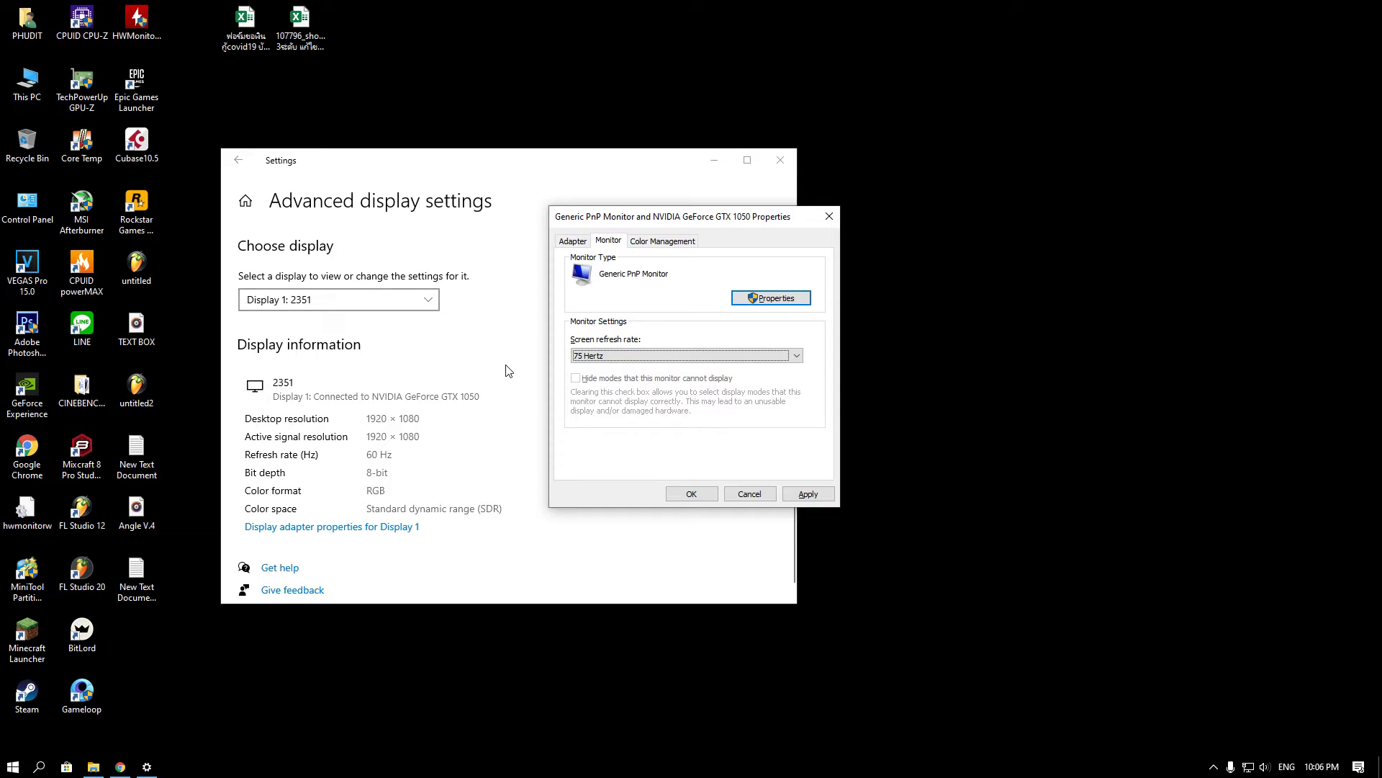
left_click_drag(356, 3, 2, 752)
left_click_drag(404, 717, 3, 4)
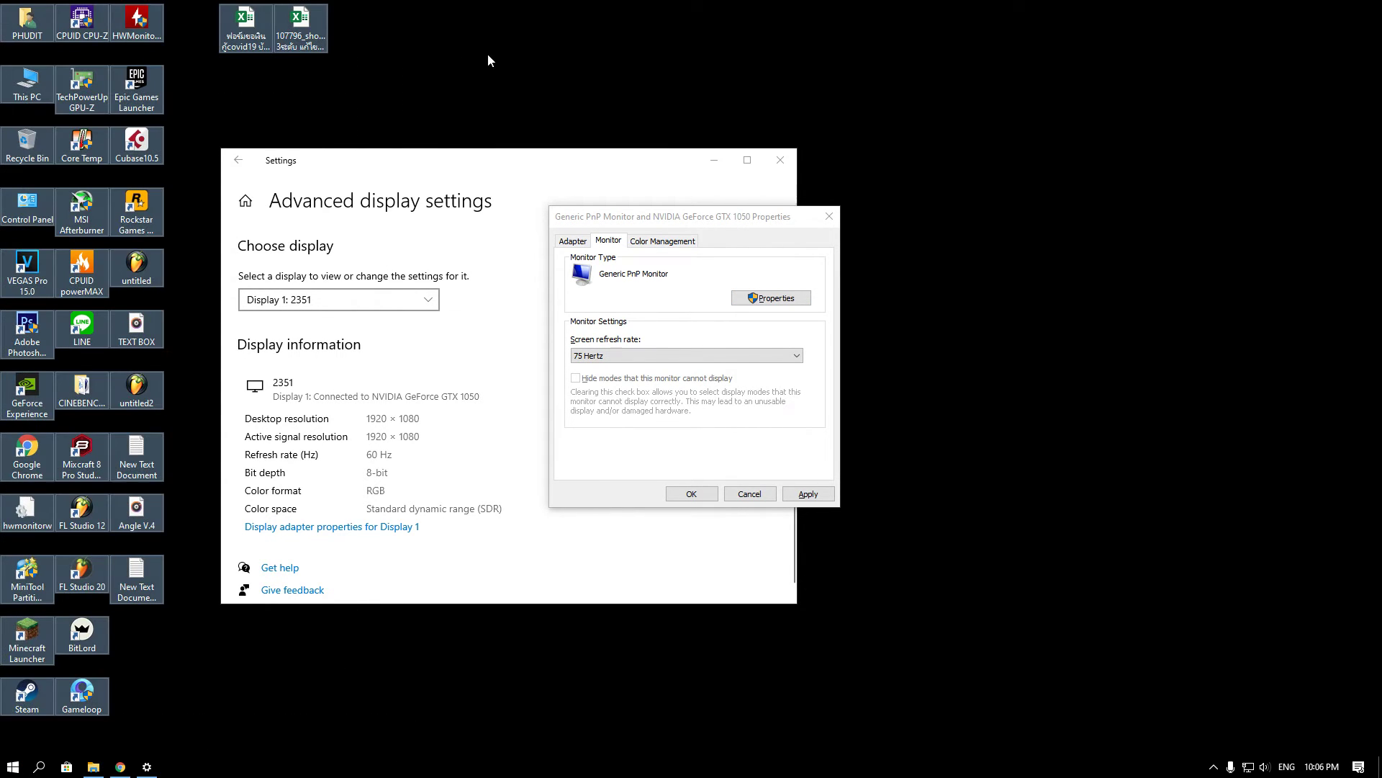
left_click(403, 721)
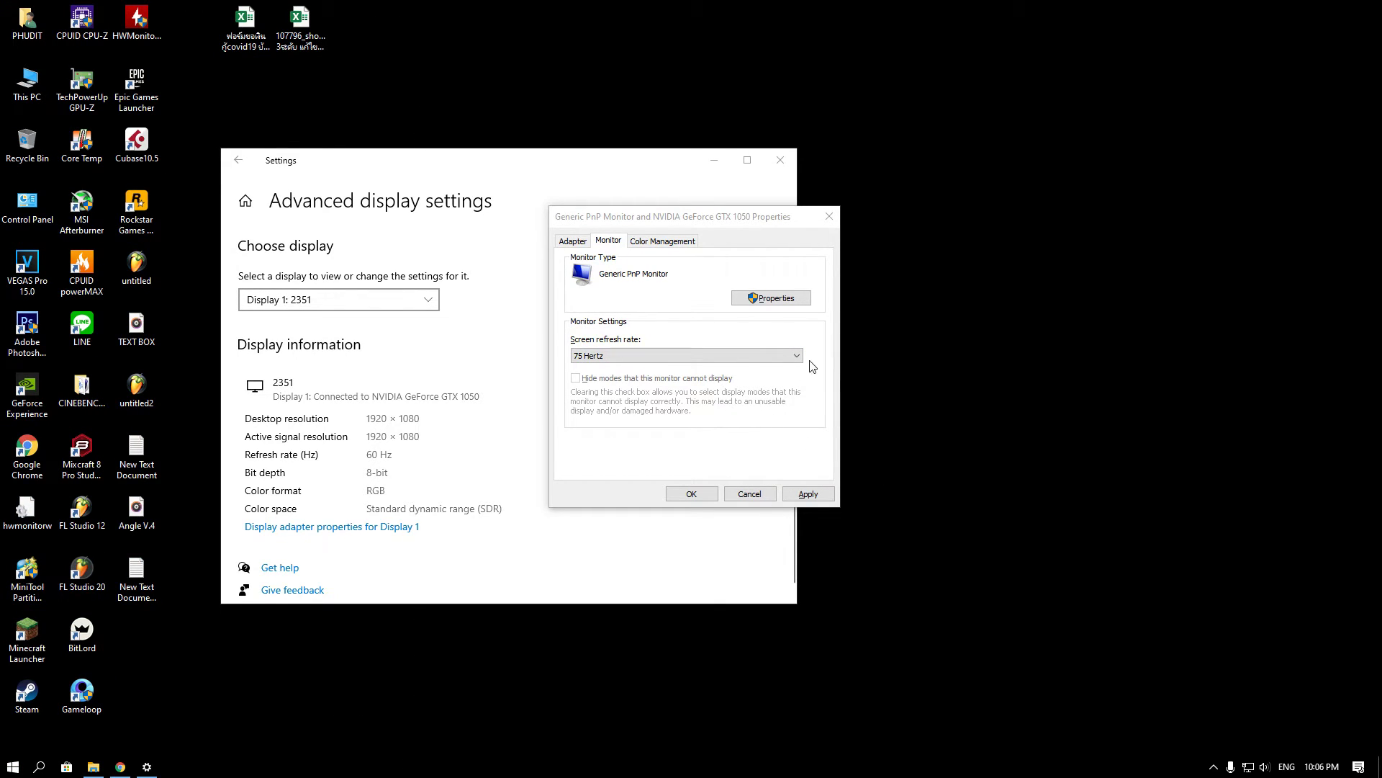
left_click_drag(317, 700, 58, 389)
left_click_drag(469, 9, 423, 608)
- Apply the selected refresh rate, uncover the display information behind the properties dialog, and accept the dialog
left_click(792, 493)
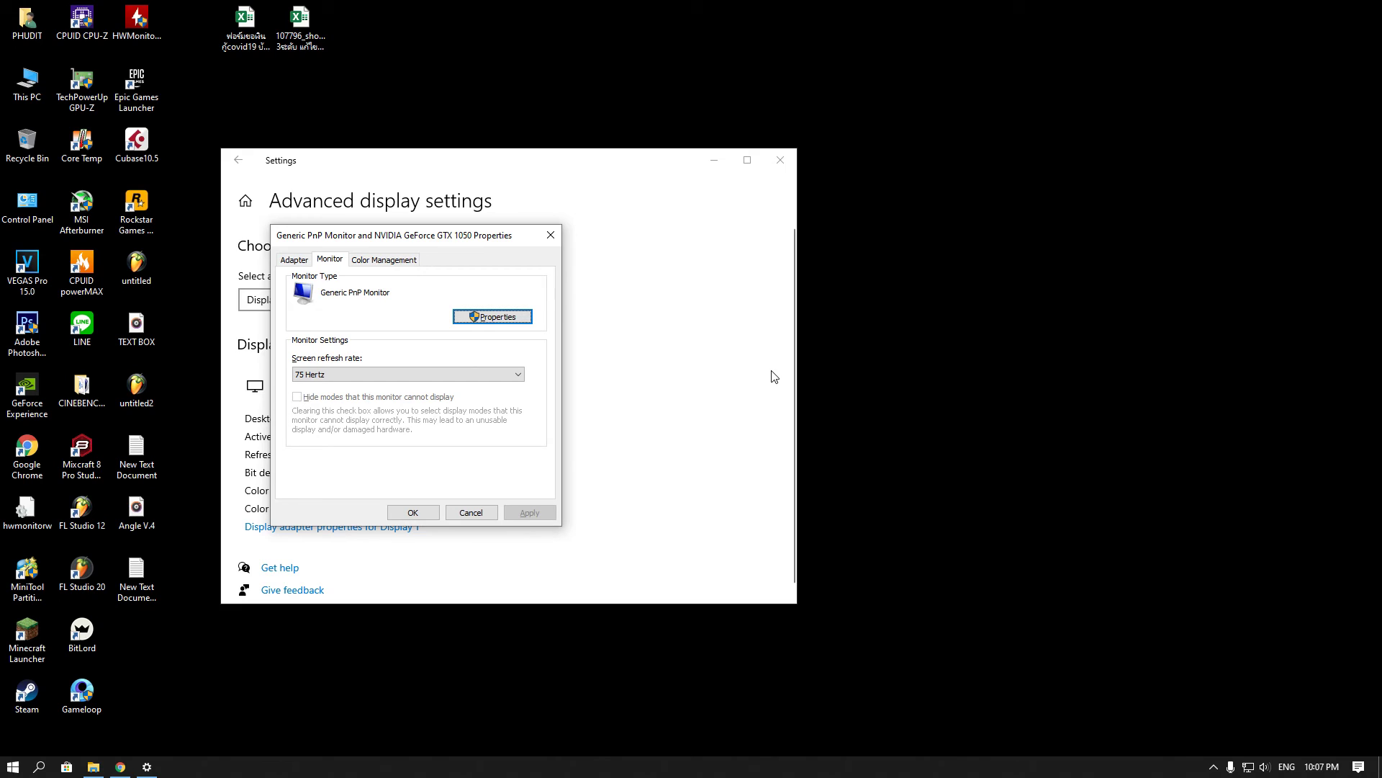
left_click_drag(440, 229, 720, 253)
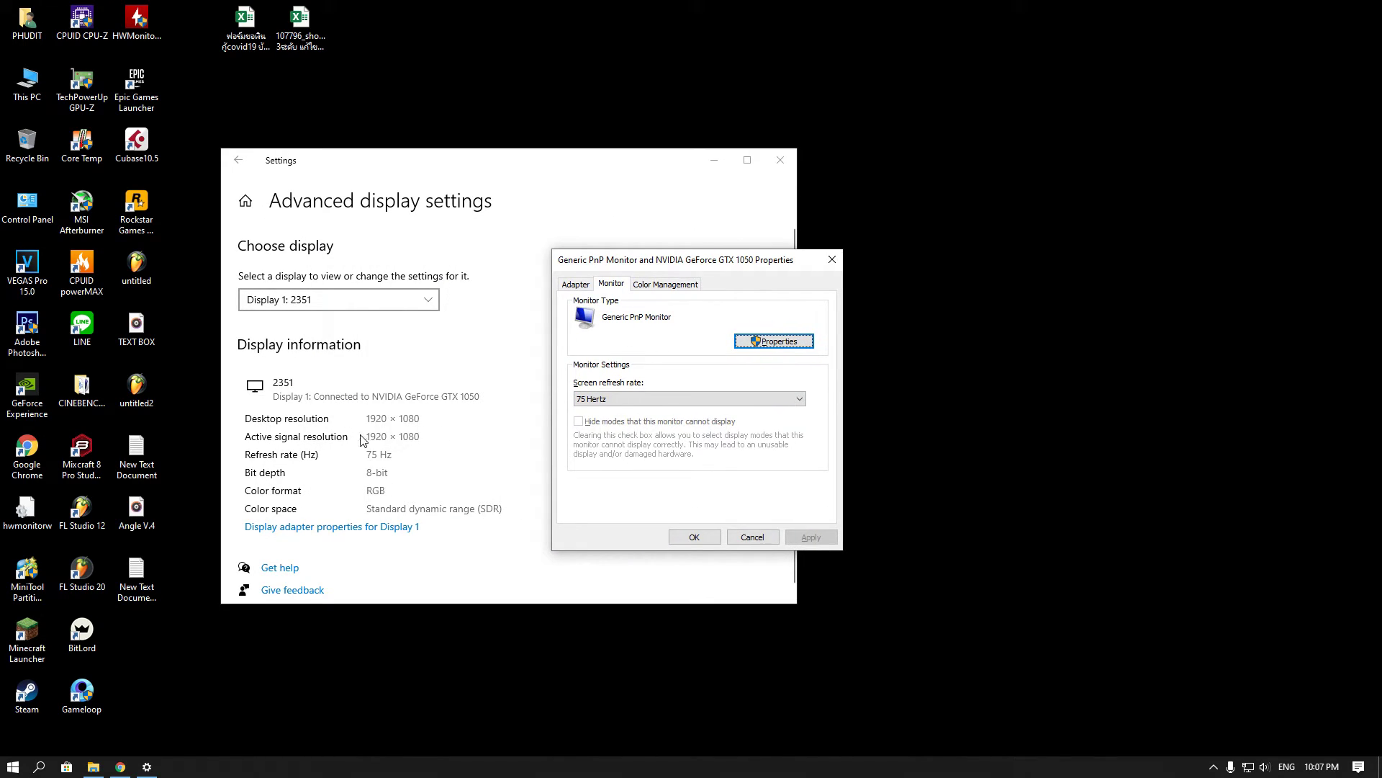
left_click(695, 537)
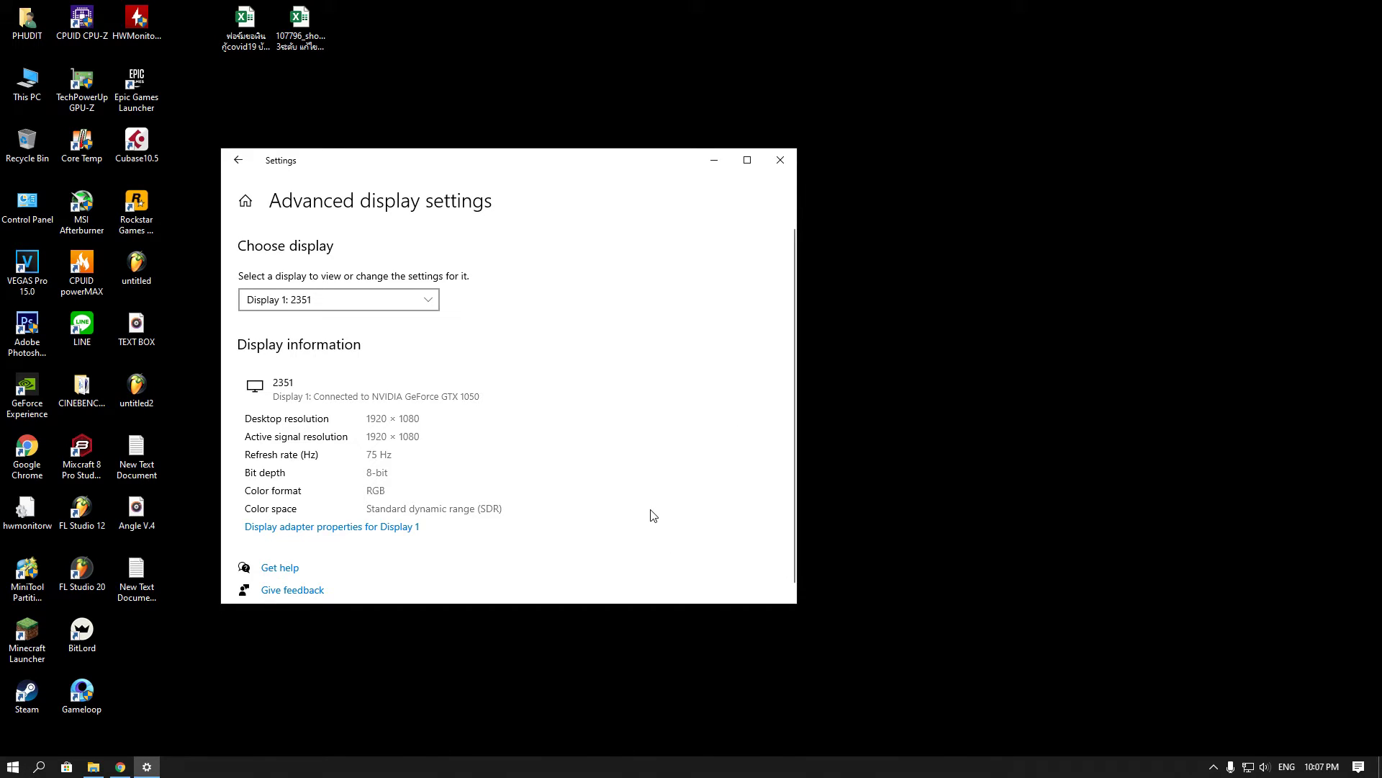
- Check Display 1's refresh rate in the display information and close the advanced display settings
left_click_drag(453, 166, 503, 165)
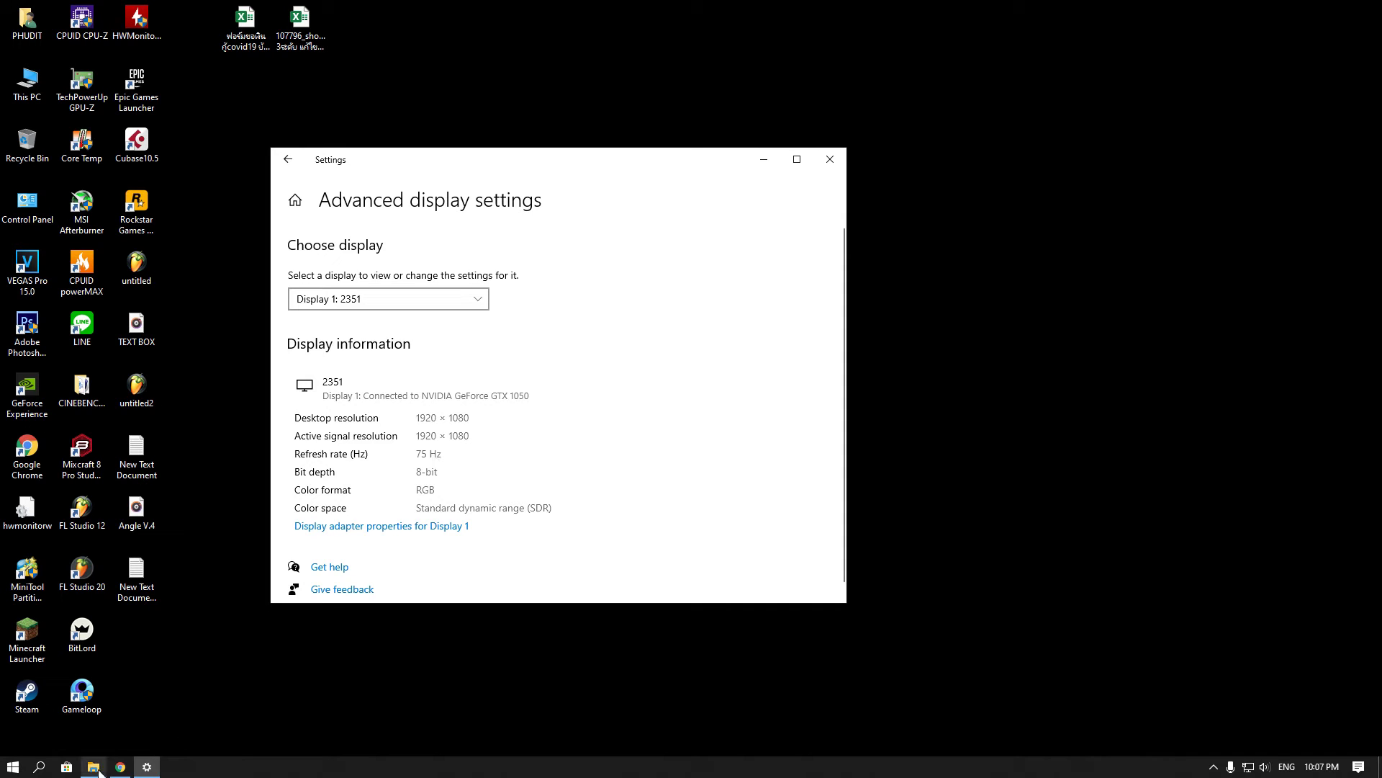
left_click(120, 766)
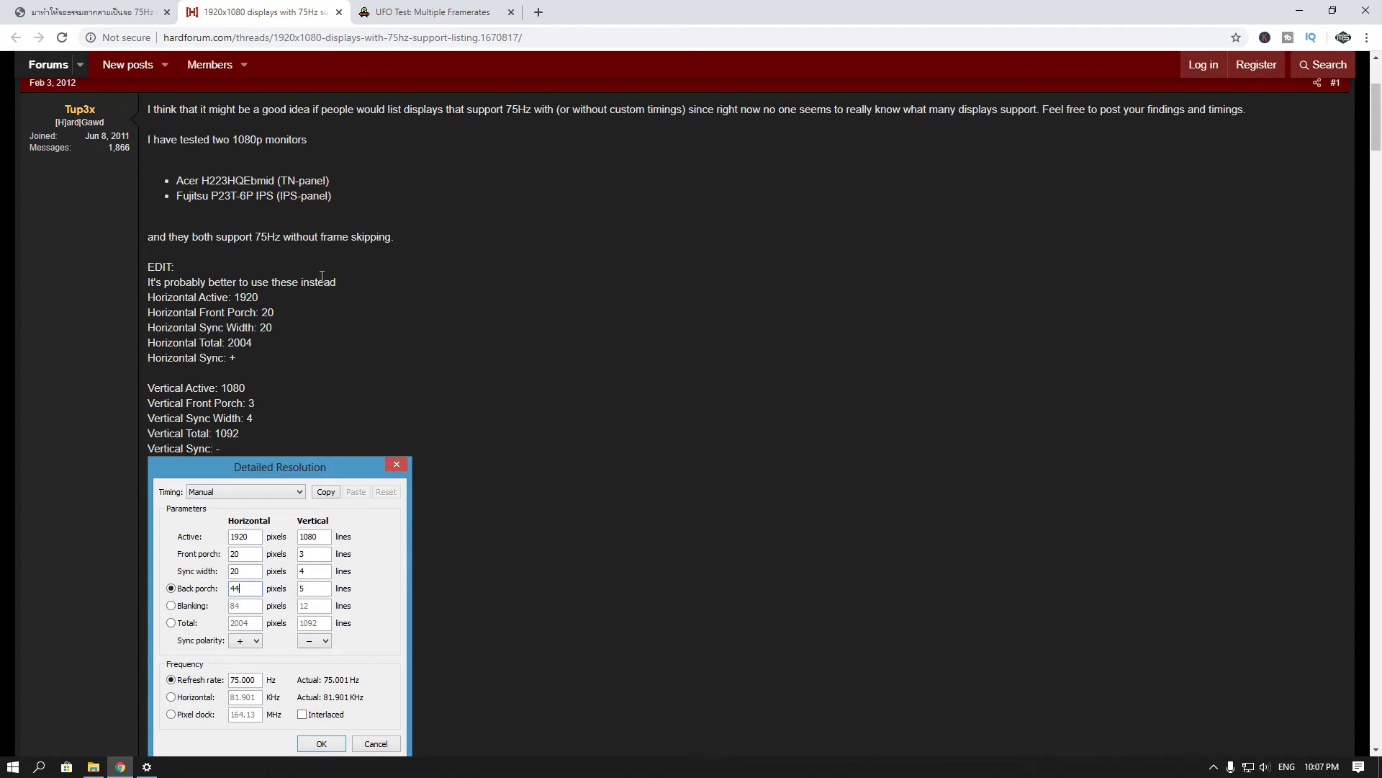
left_click(120, 766)
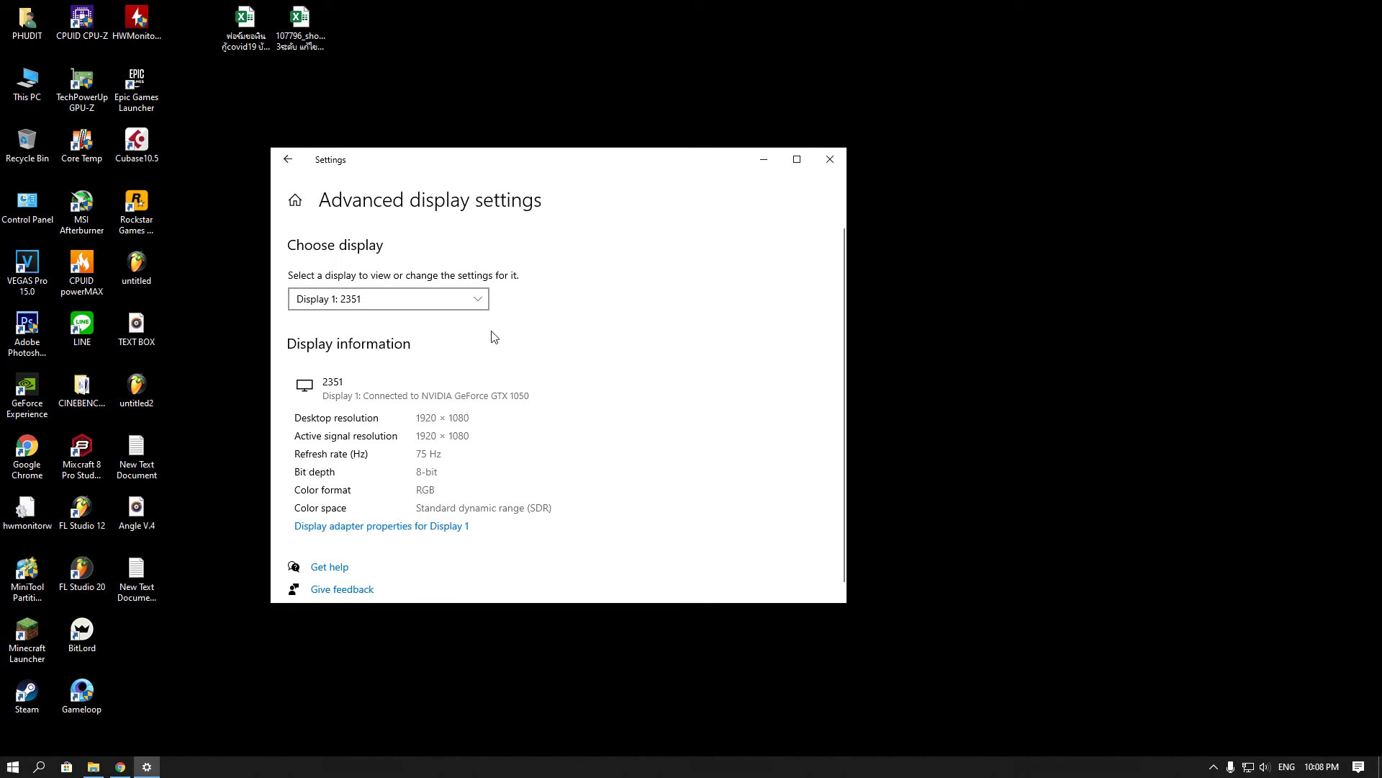
left_click_drag(561, 168, 608, 163)
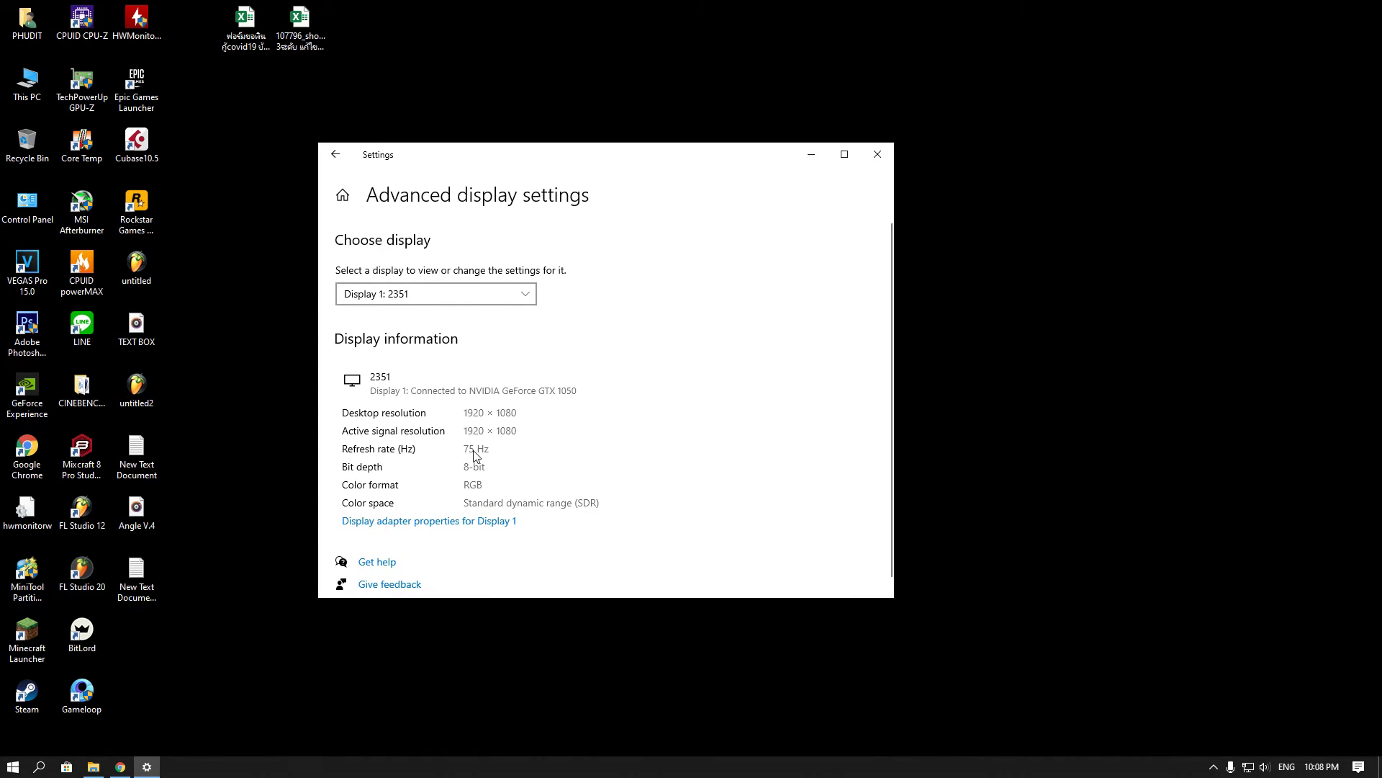
left_click(877, 154)
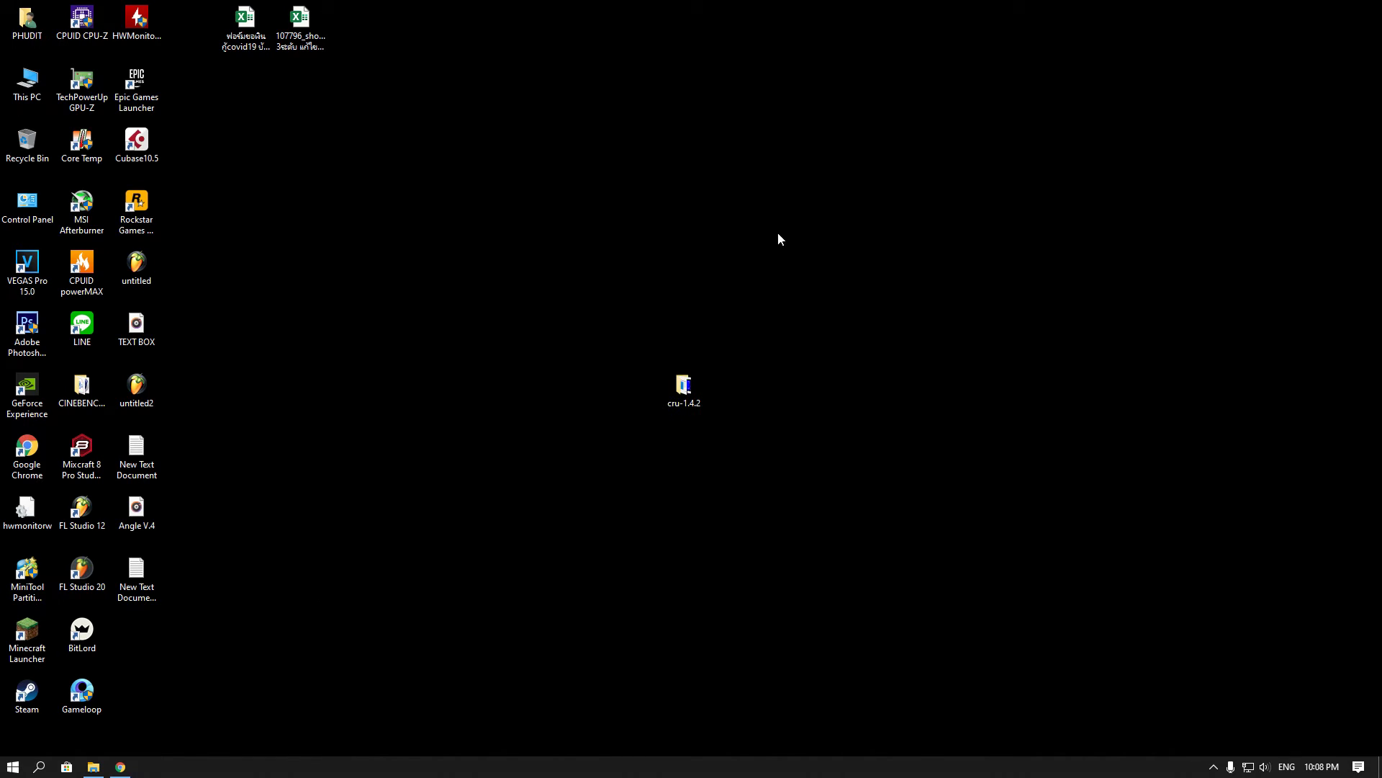
- Switch to the UFO Test page in Chrome and check the frame rate and refresh rate it reports
left_click(120, 766)
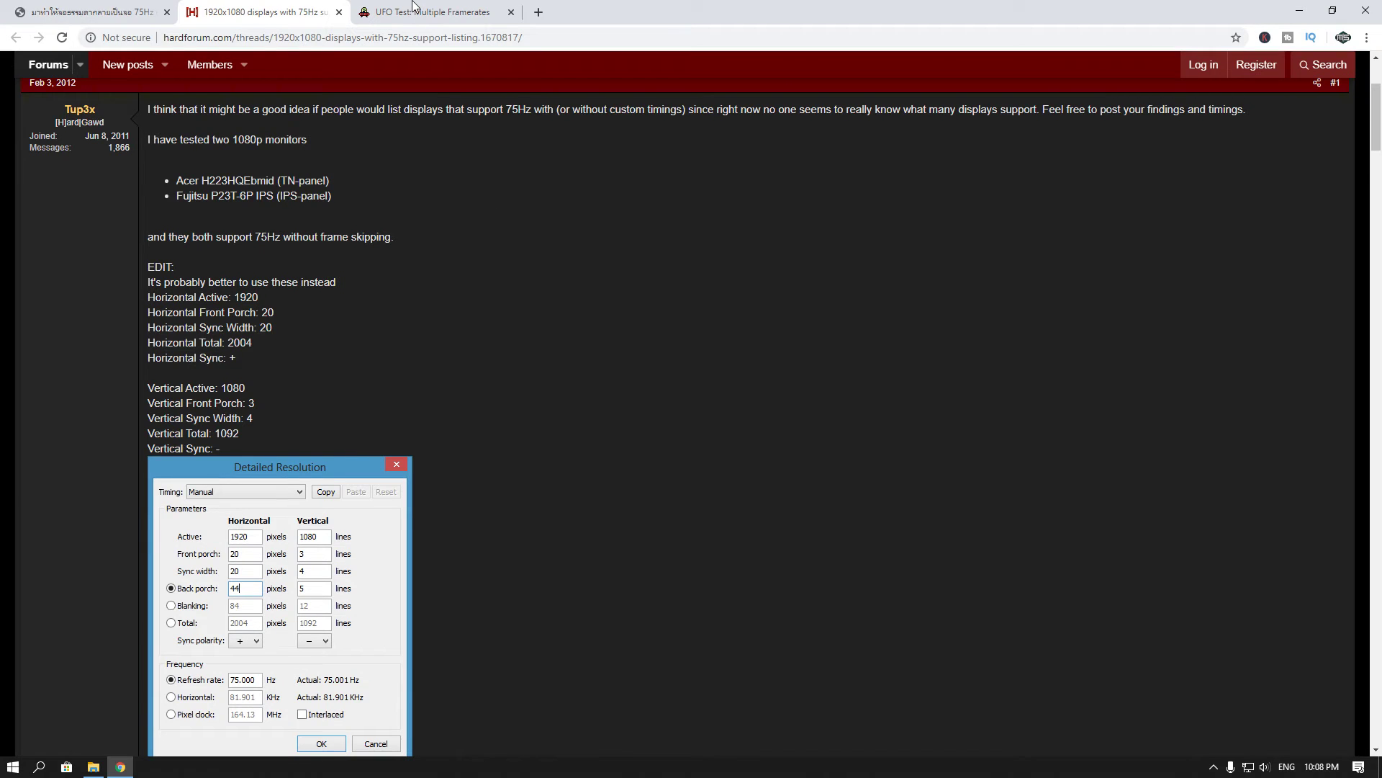
left_click(414, 6)
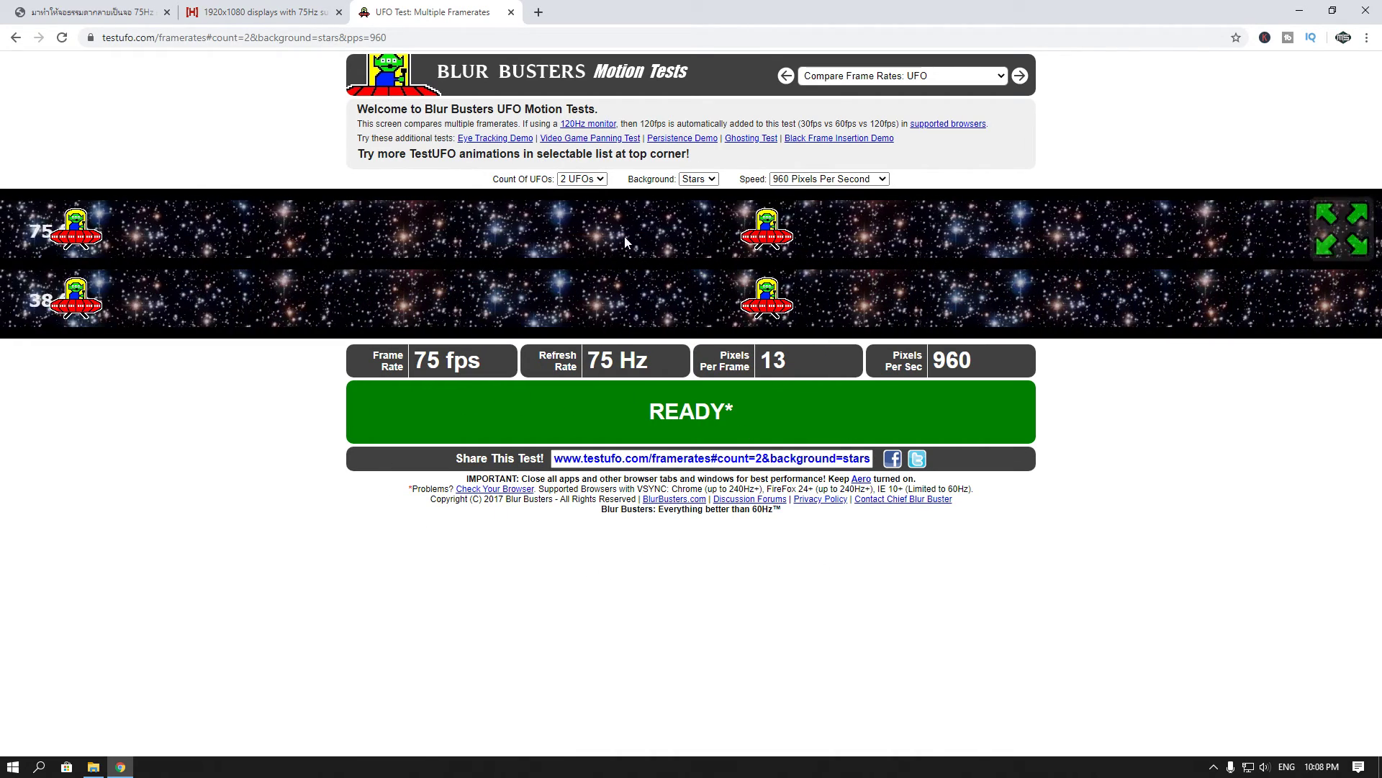
double_click(594, 365)
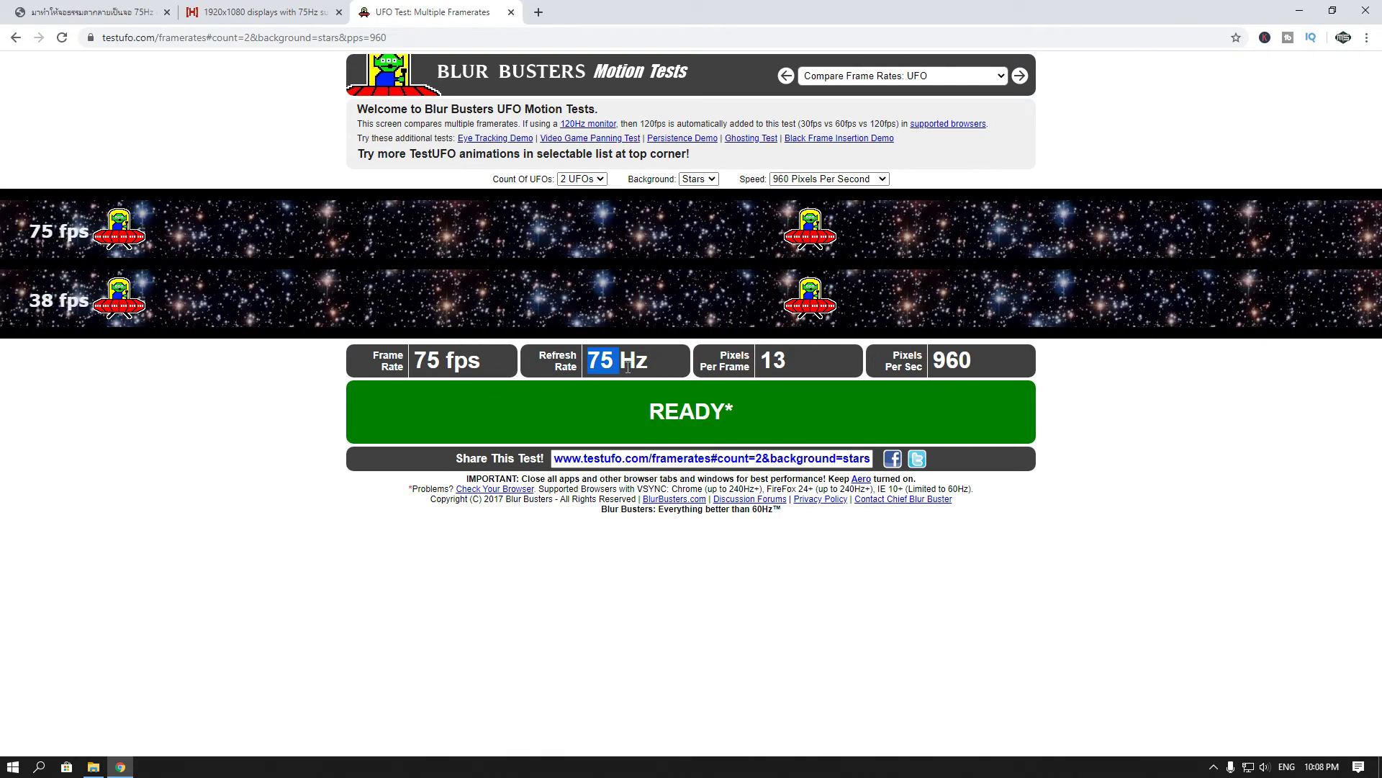
left_click(673, 363)
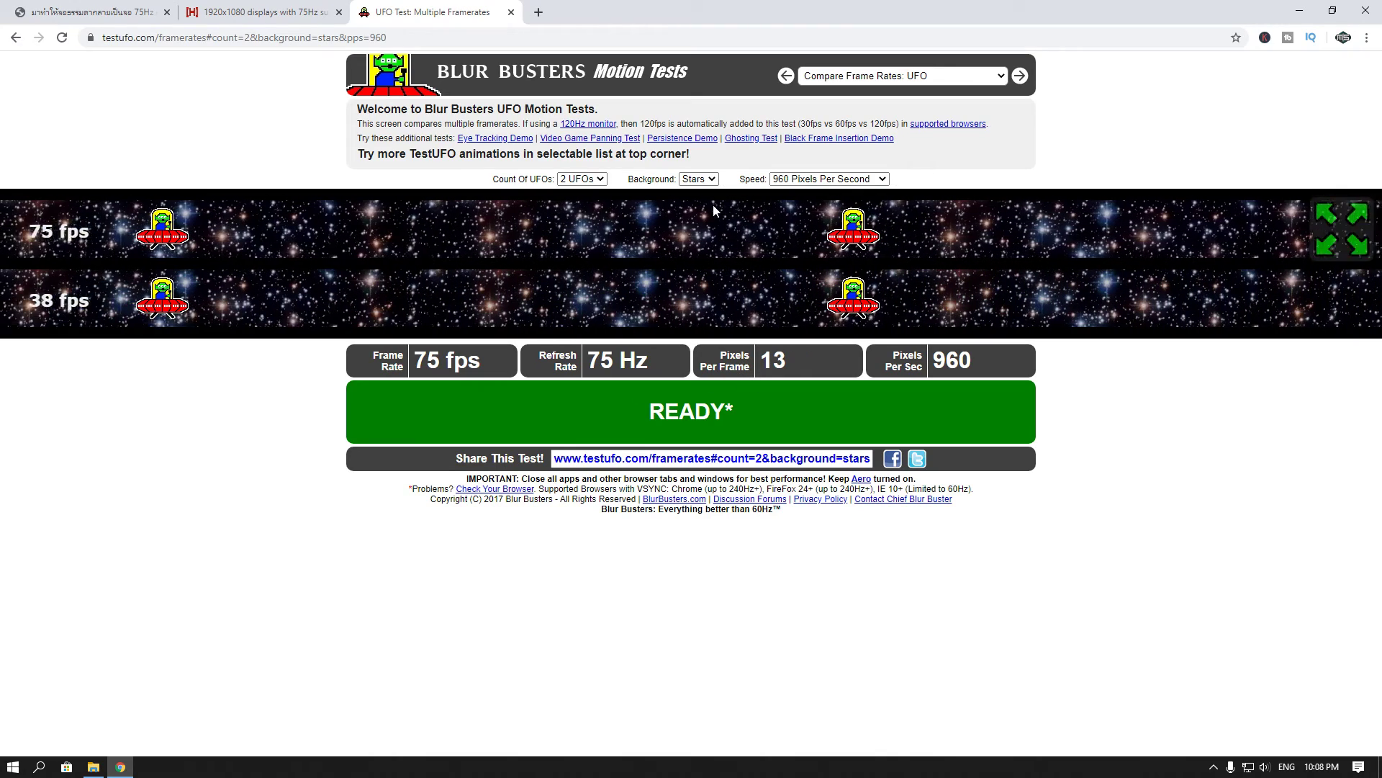
- Try the UFO test with the background set to None, restore Stars, and review the UFO count and speed options
left_click(582, 178)
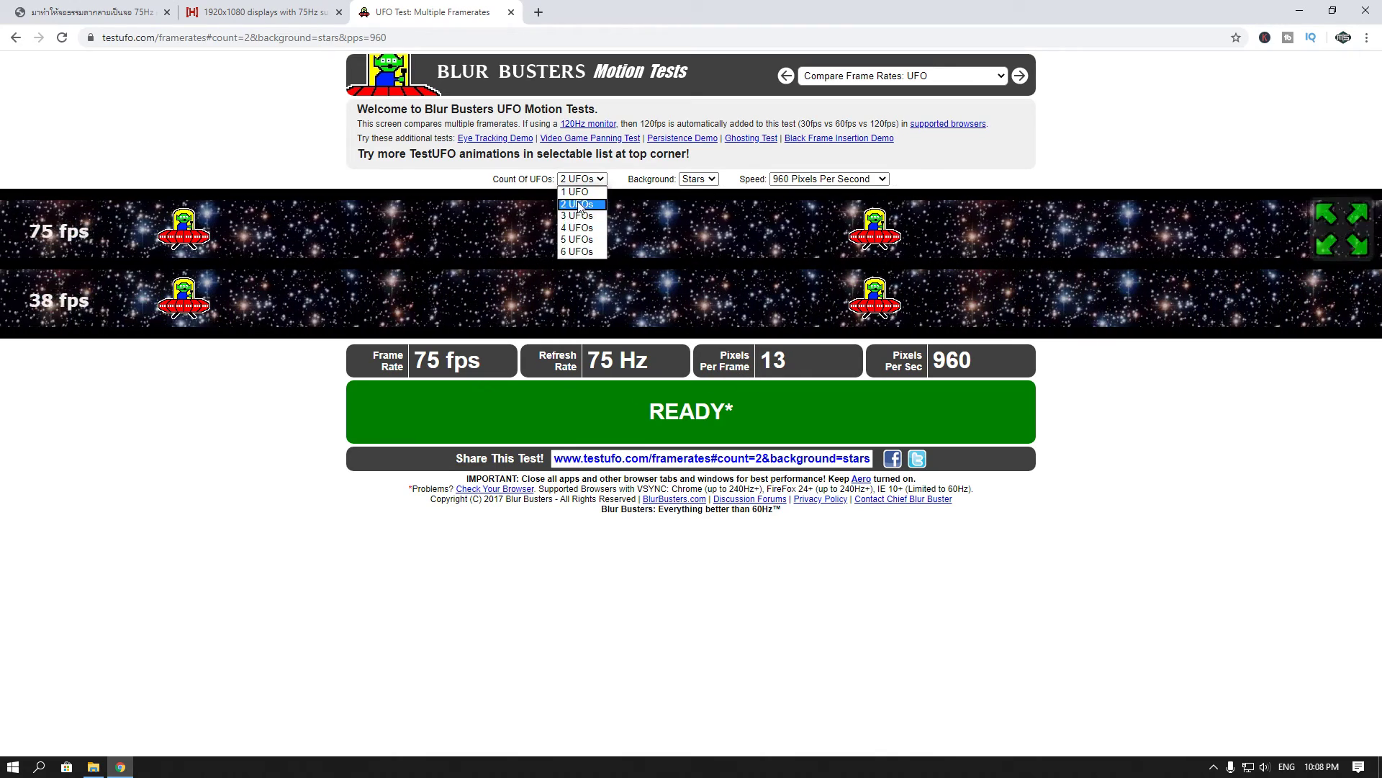
left_click(579, 205)
left_click(698, 178)
left_click(695, 194)
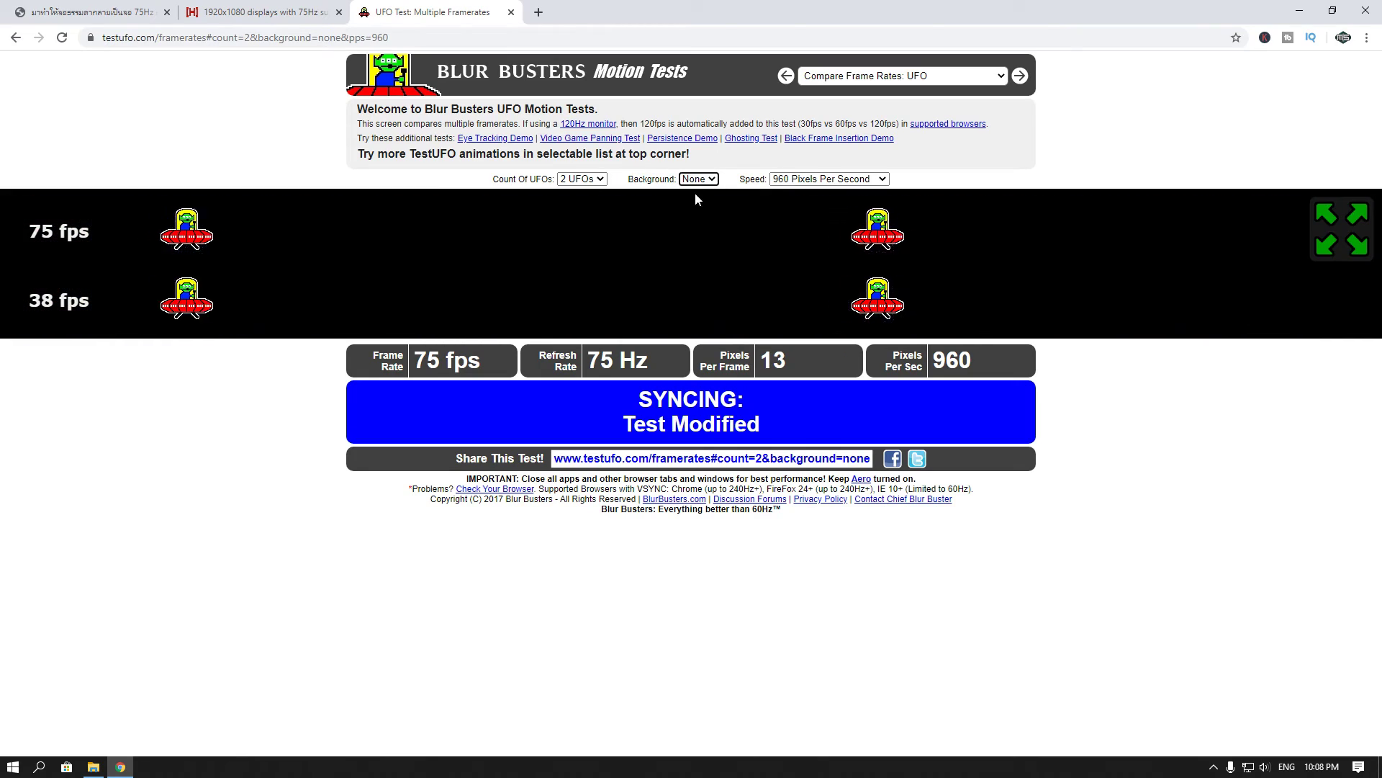
left_click(698, 178)
left_click(696, 206)
left_click(832, 180)
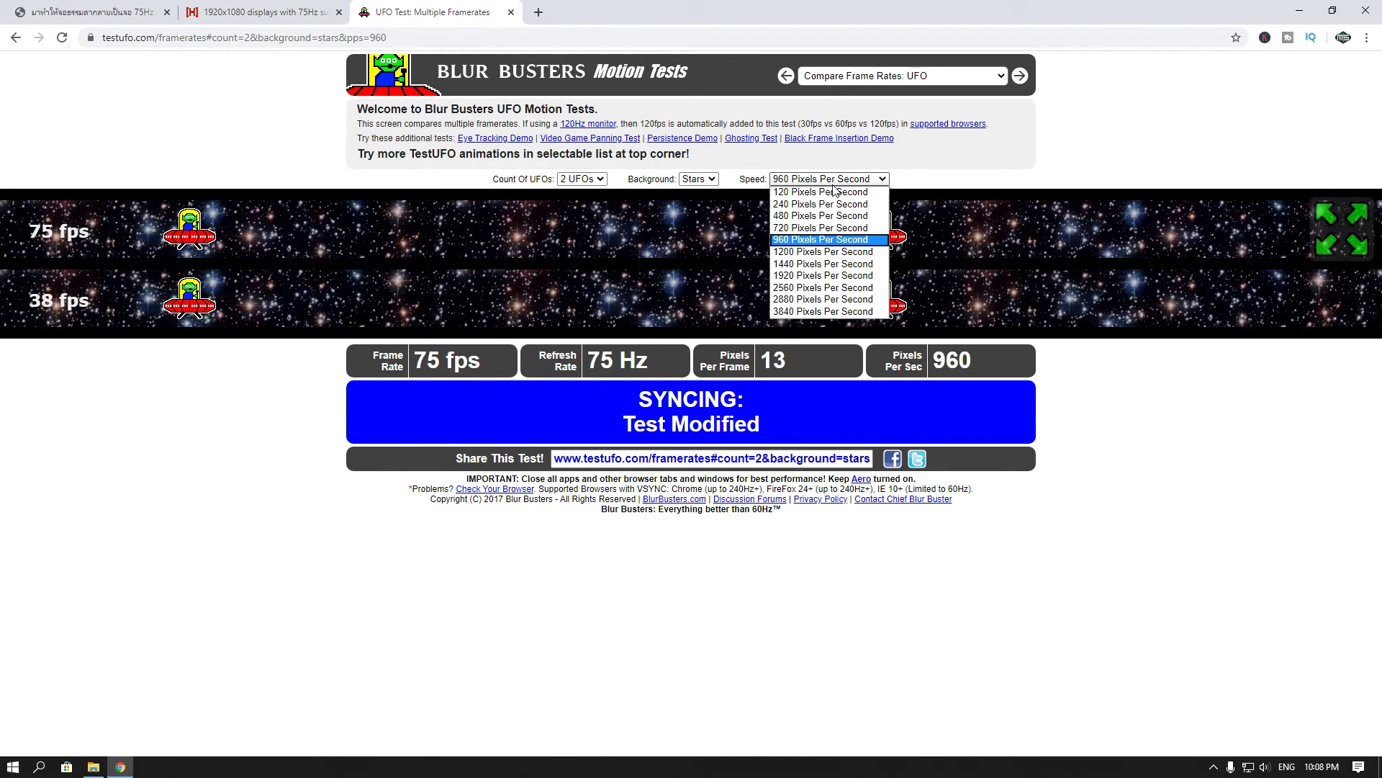
left_click(1008, 170)
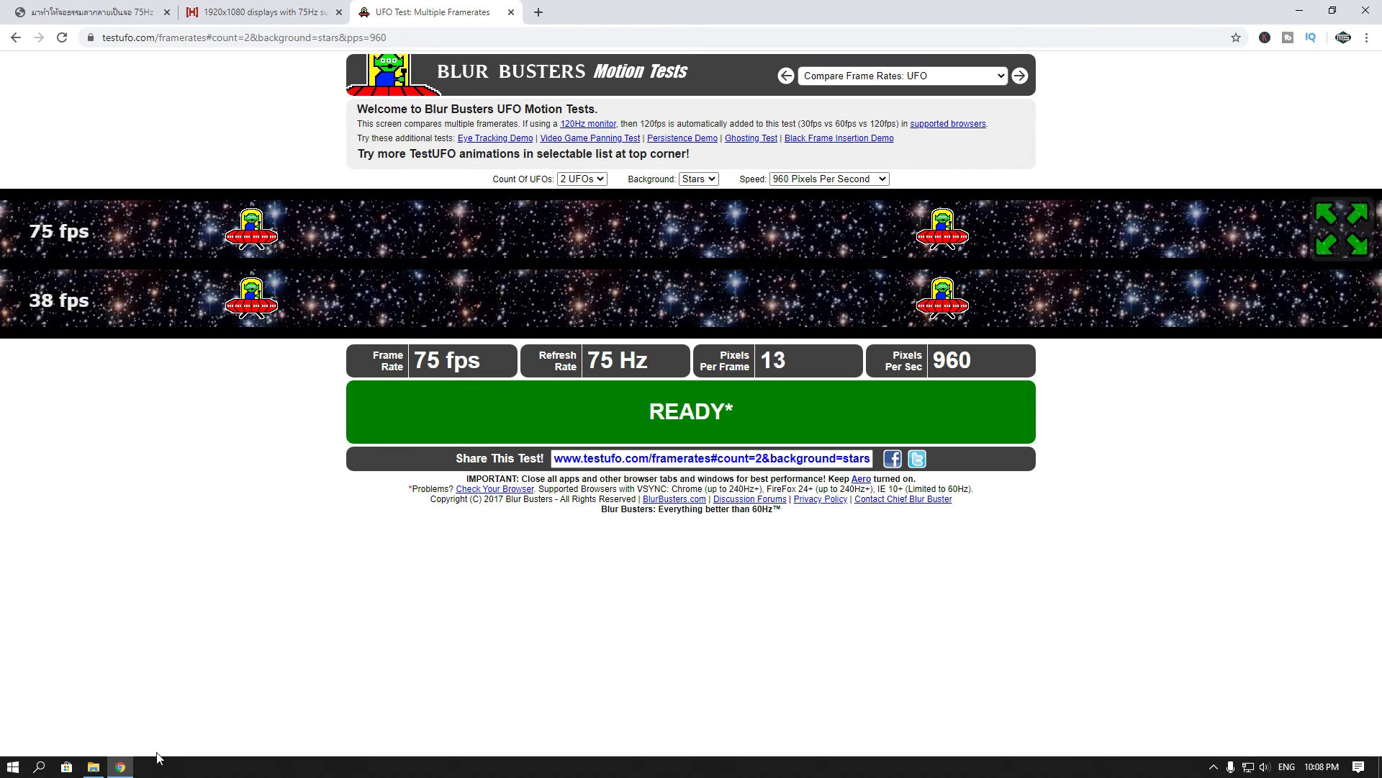
- Review the OverclockZone and HardForum 75 Hz threads, including the timing values and the Custom Resolution Utility example
left_click(83, 8)
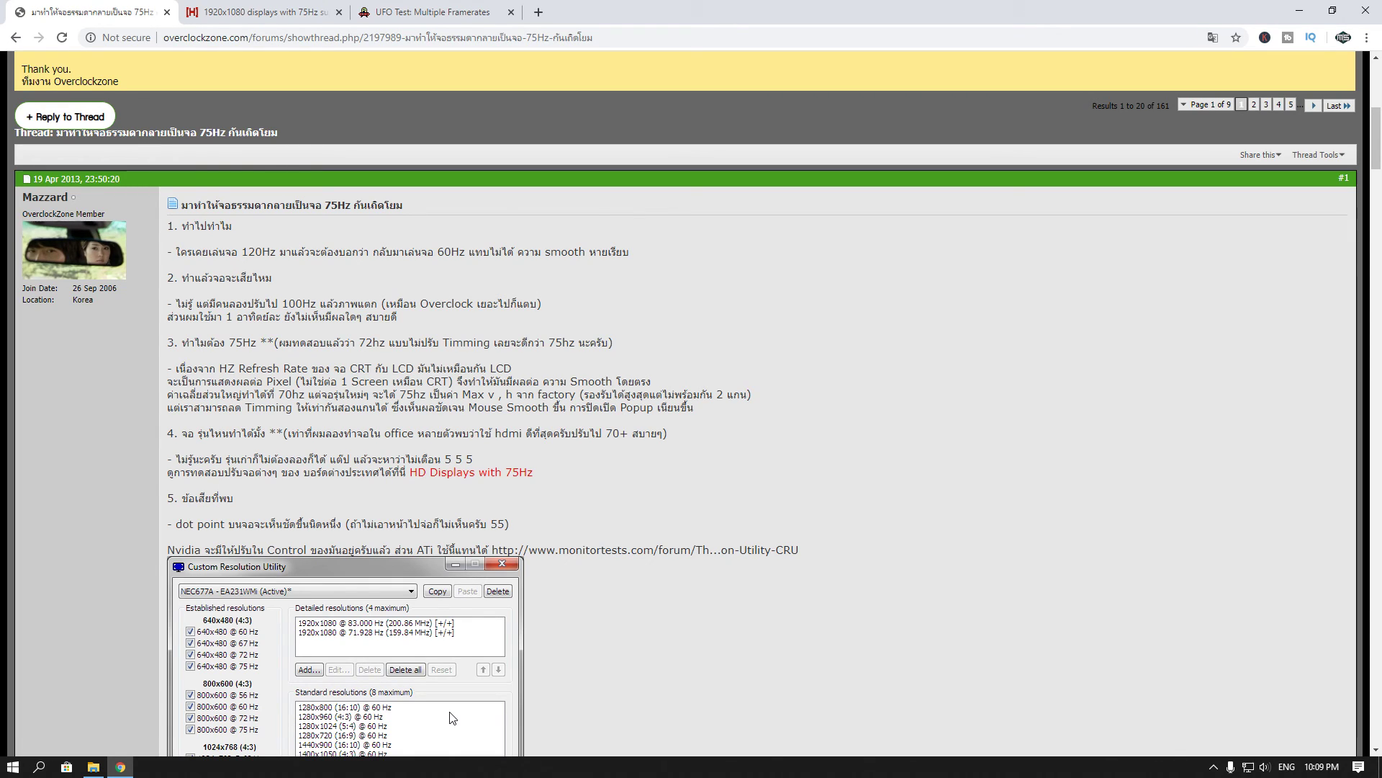
left_click(252, 7)
scroll(401, 390, "up", 5)
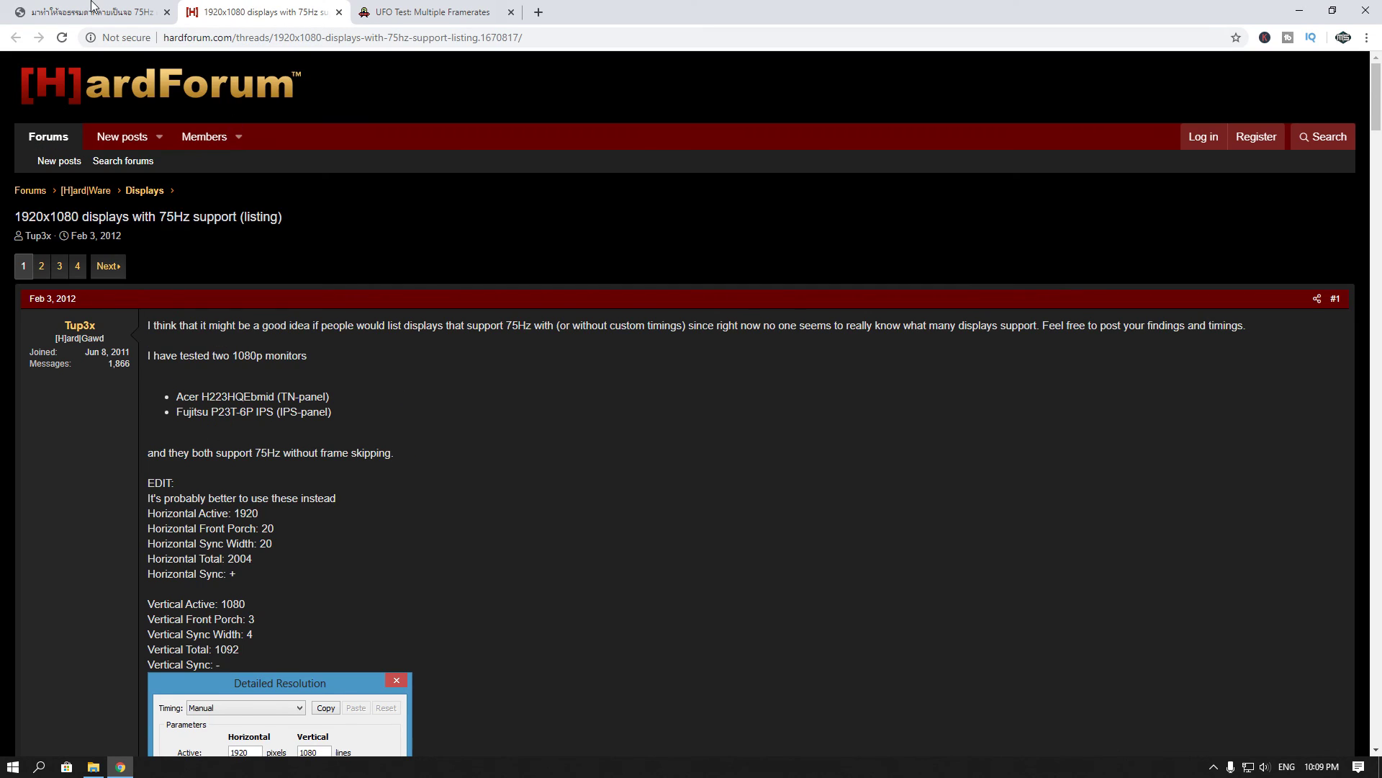
left_click(94, 8)
left_click(299, 7)
scroll(286, 475, "down", 5)
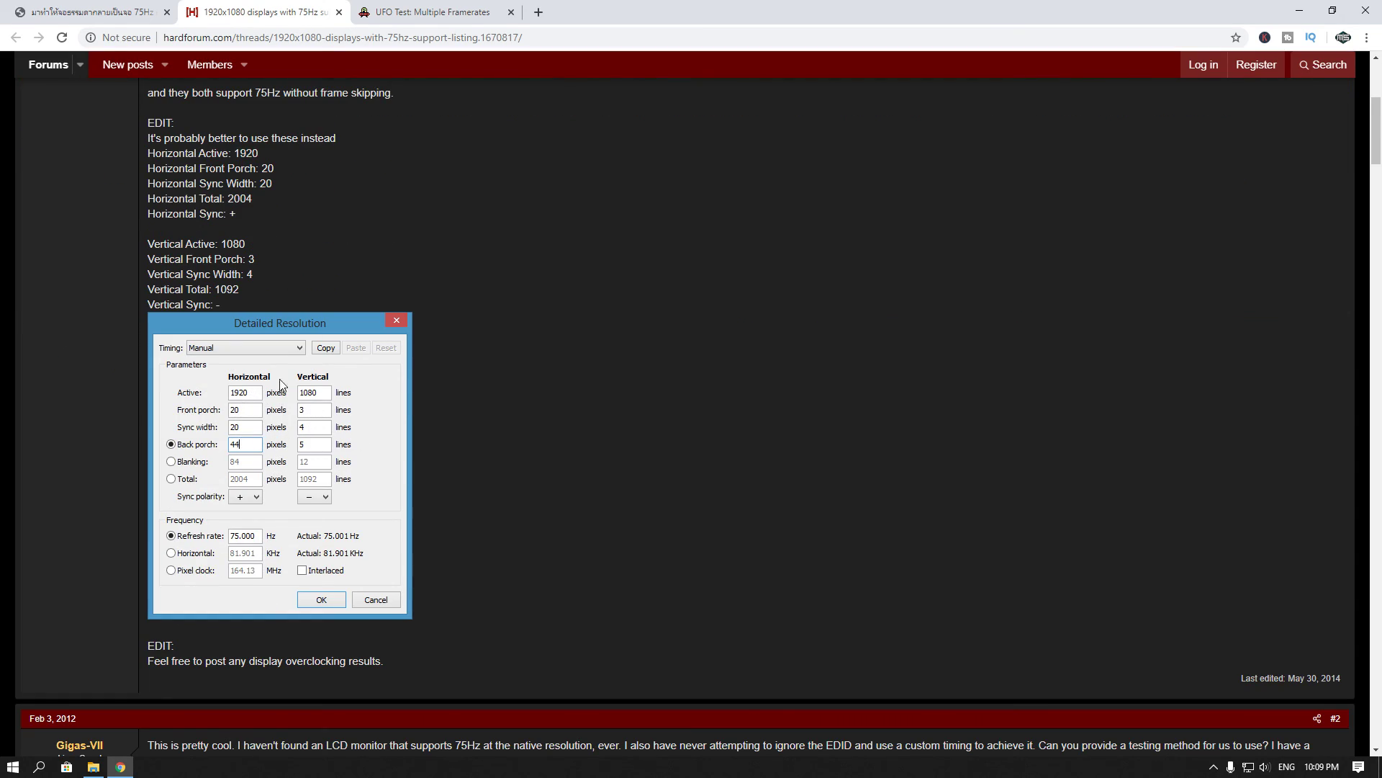
scroll(483, 529, "down", 13)
scroll(478, 576, "up", 16)
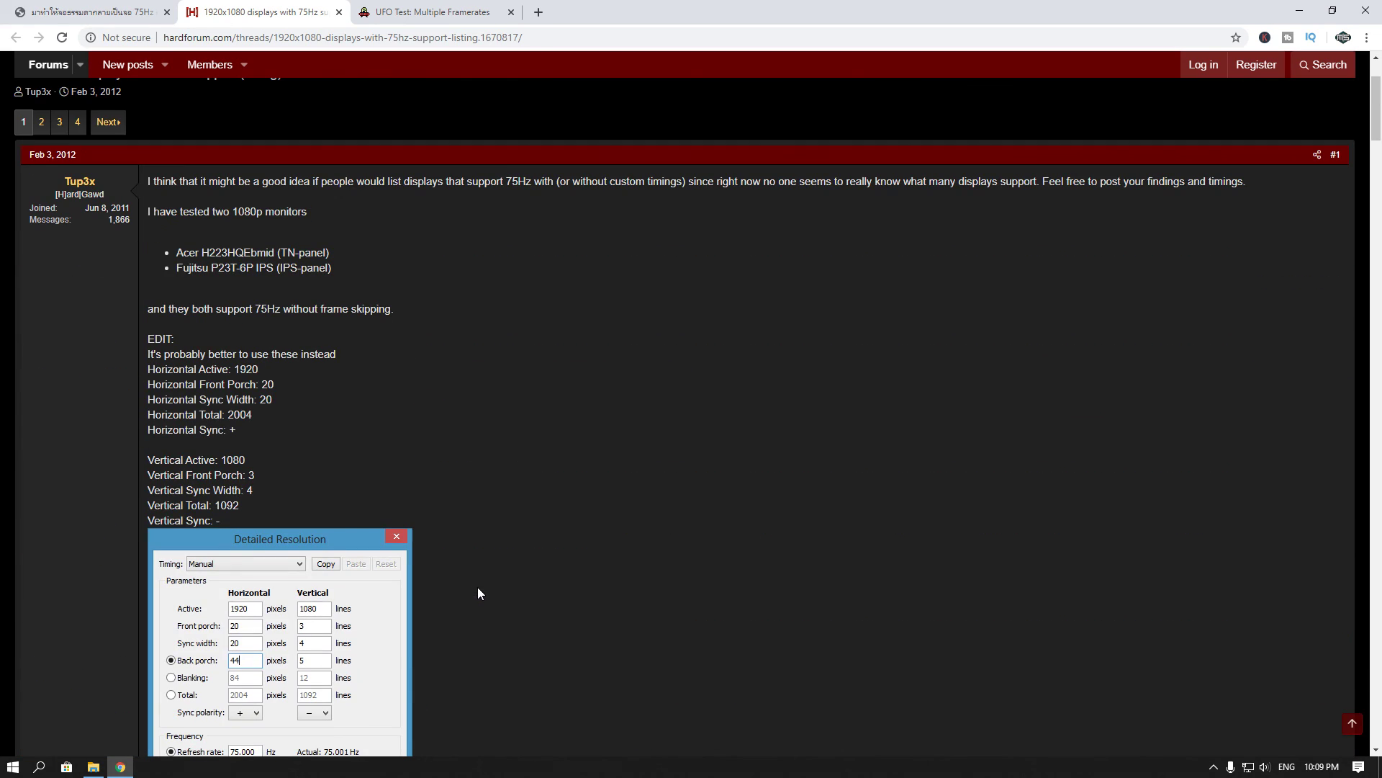
left_click(91, 12)
scroll(663, 482, "down", 3)
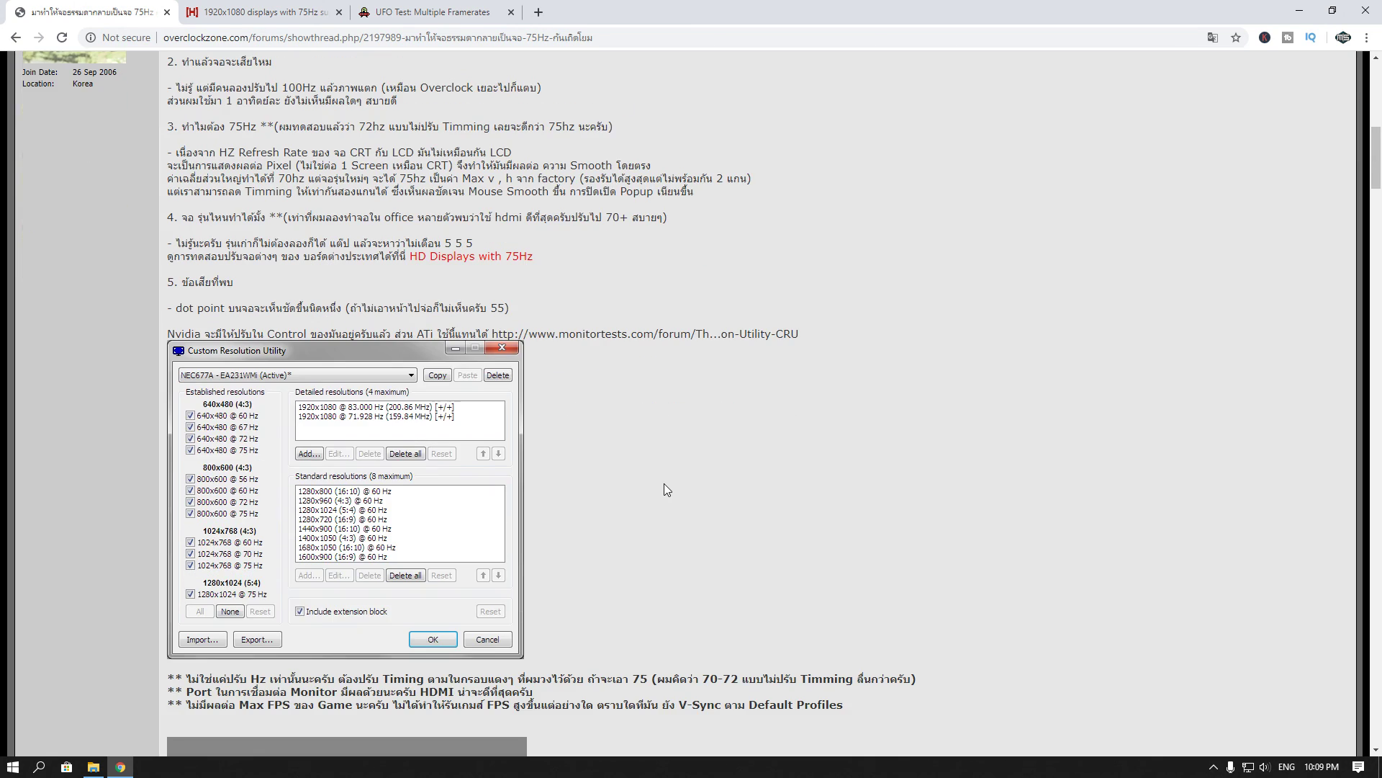